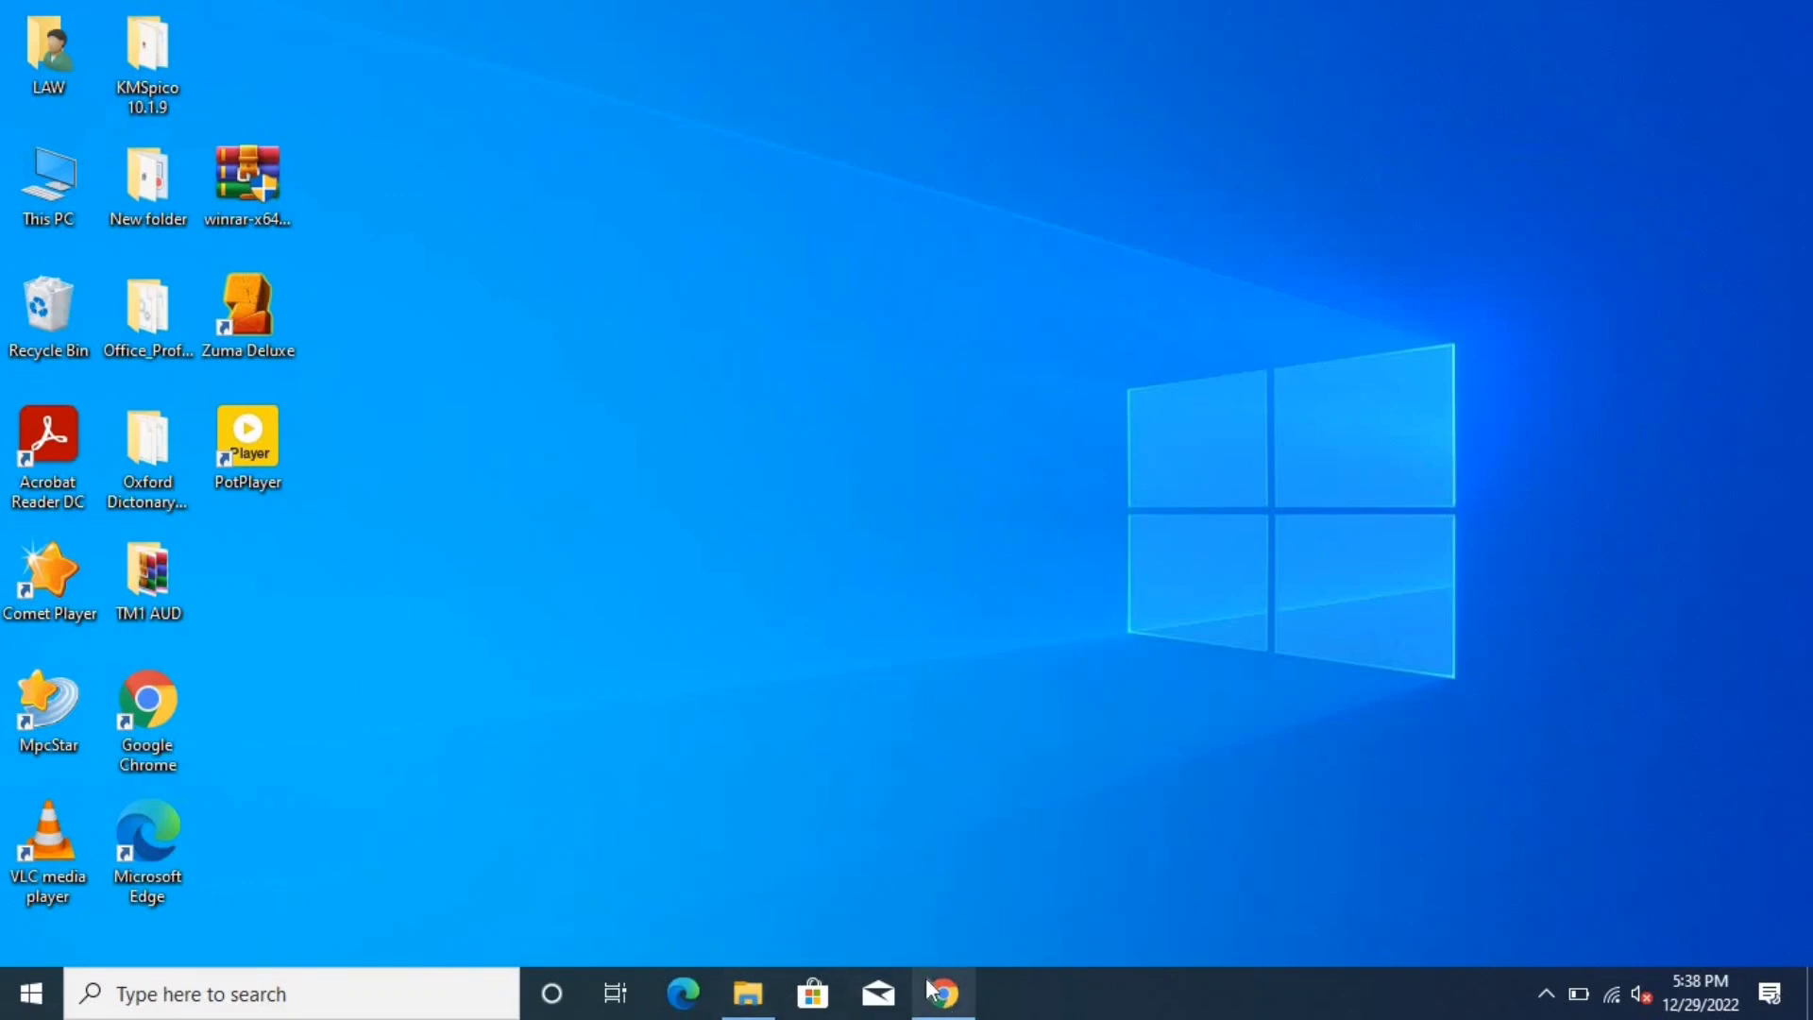
# Restore Chrome and scroll the TM1 audio drivers article to the AUDIO and ES V2.3 AUD links
pyautogui.click(943, 992)
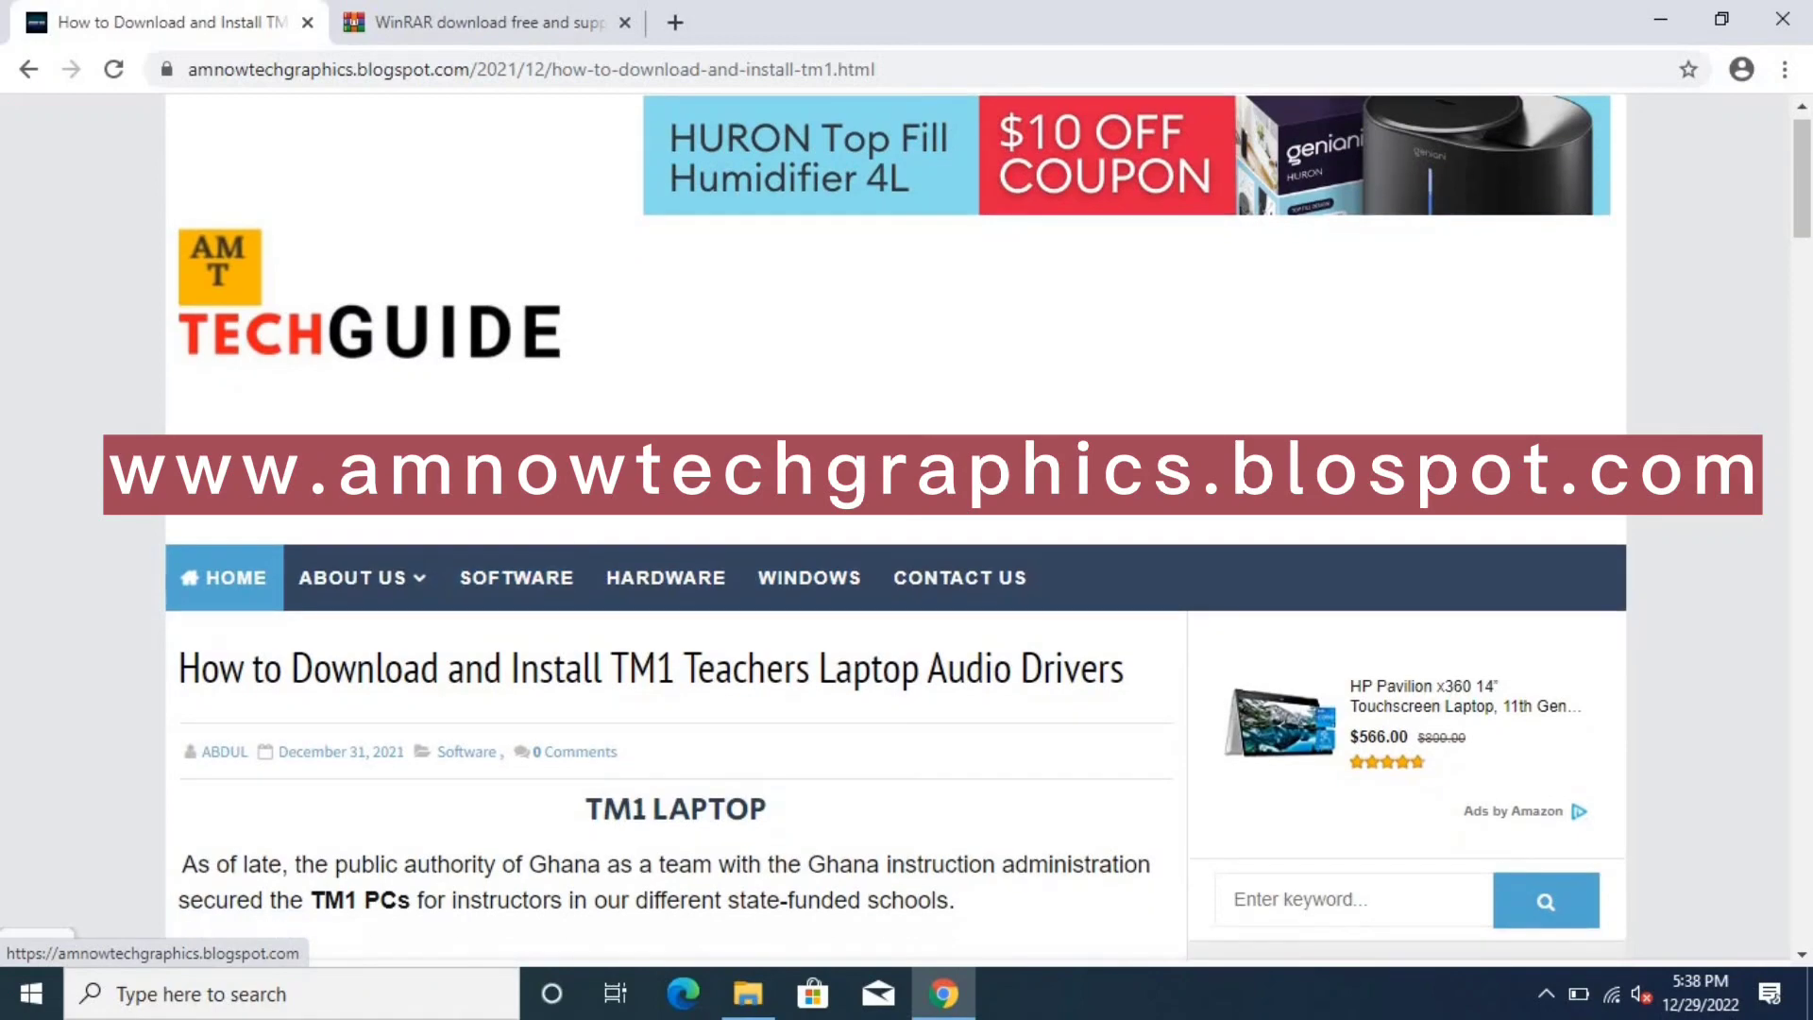
pyautogui.scroll(-8, 590, 510)
pyautogui.scroll(-15, 593, 511)
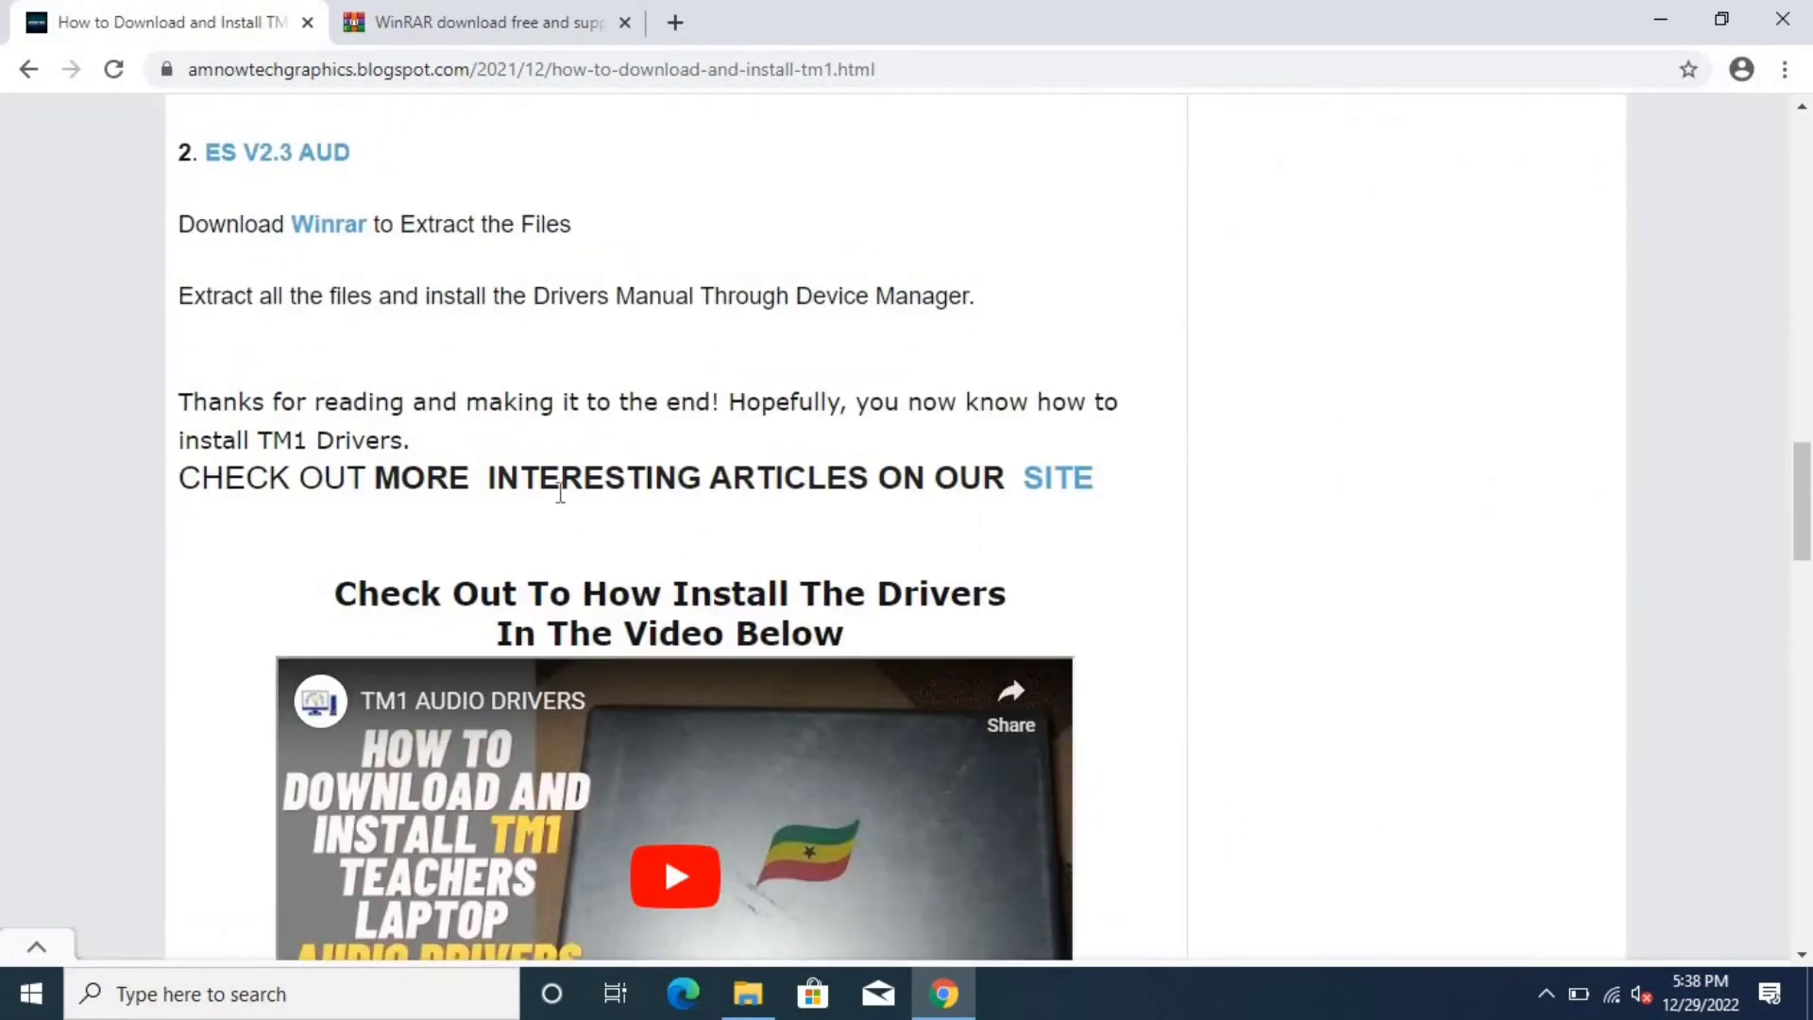
pyautogui.scroll(1, 449, 498)
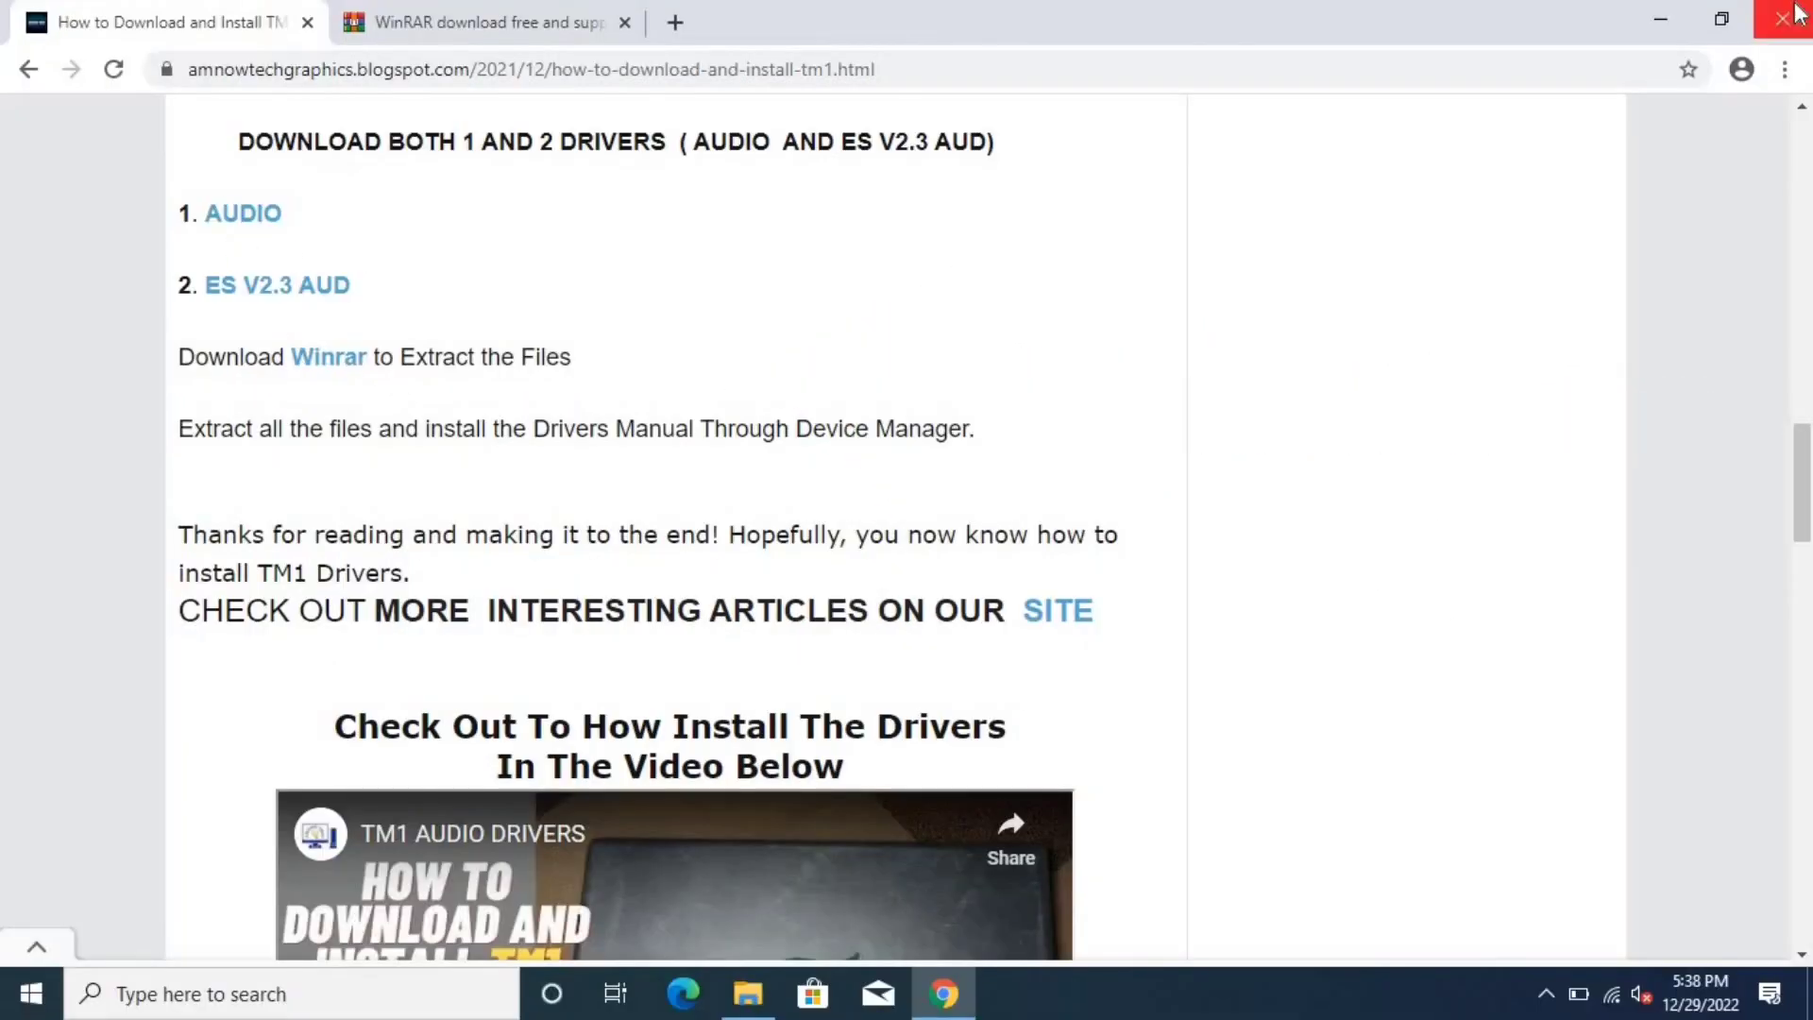
# Minimize Chrome and open the desktop's TM1 AUD folder containing both driver archives
pyautogui.click(1665, 12)
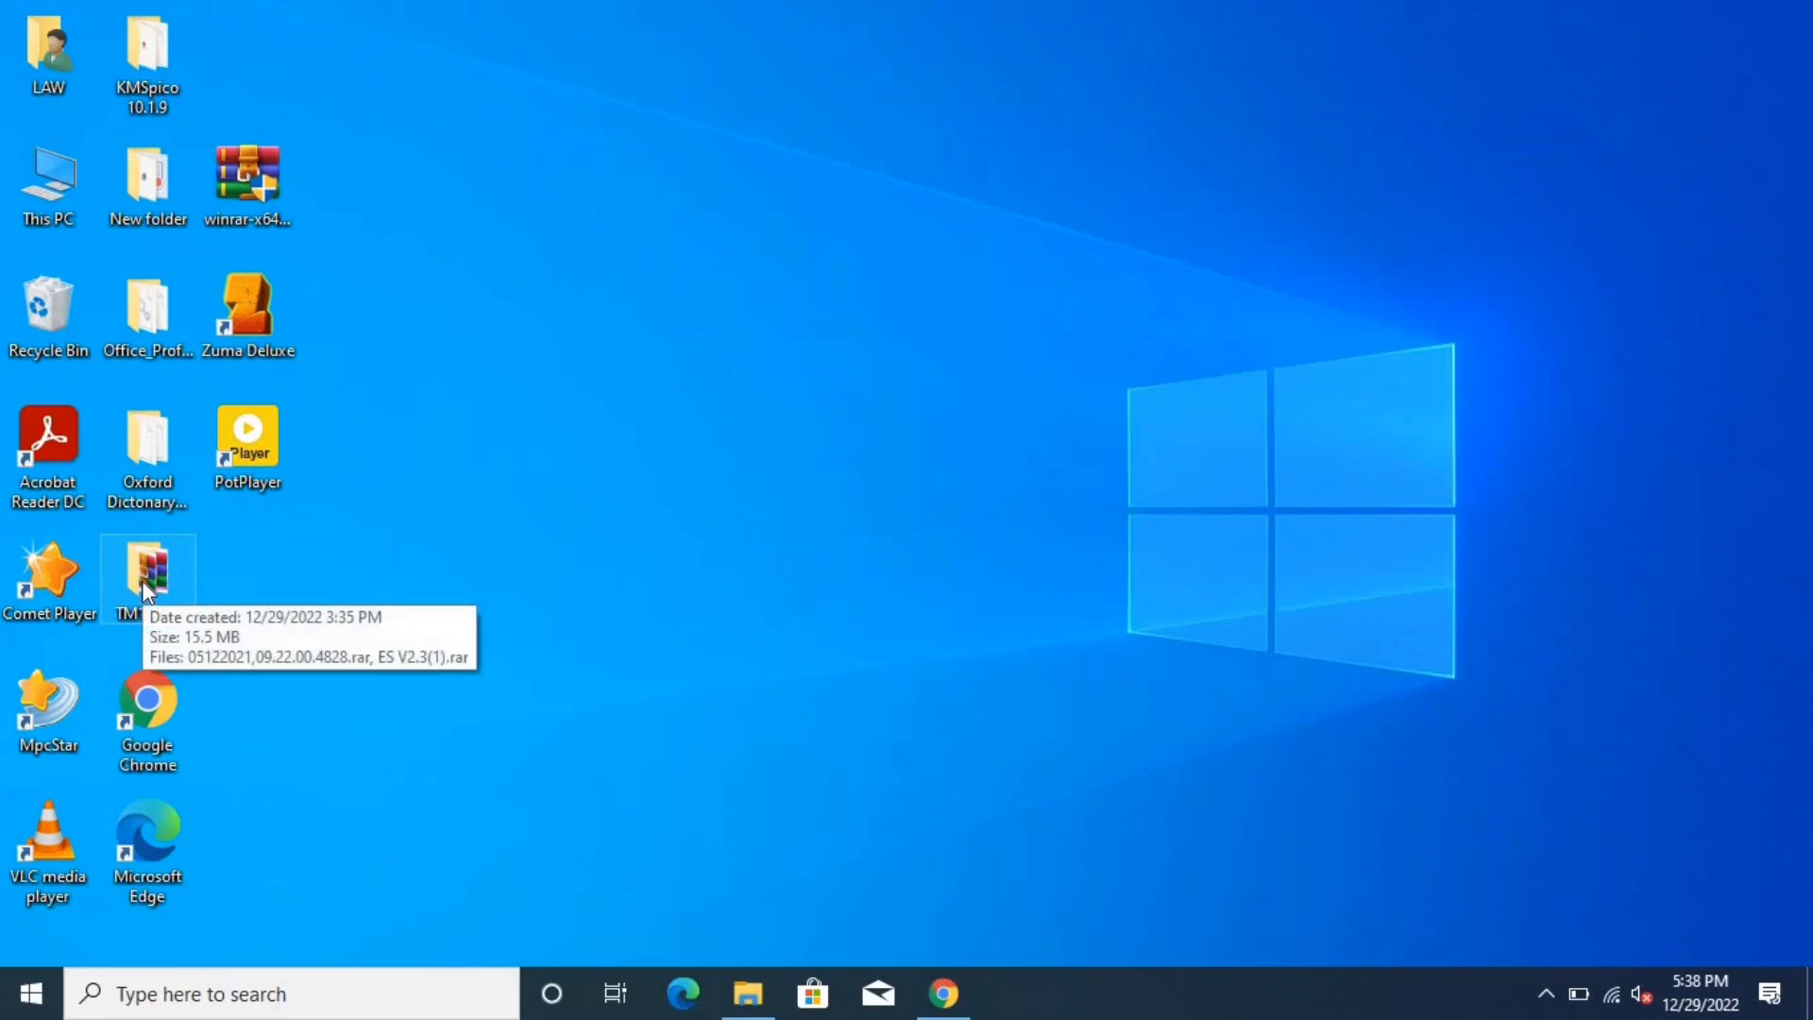
pyautogui.doubleClick(142, 580)
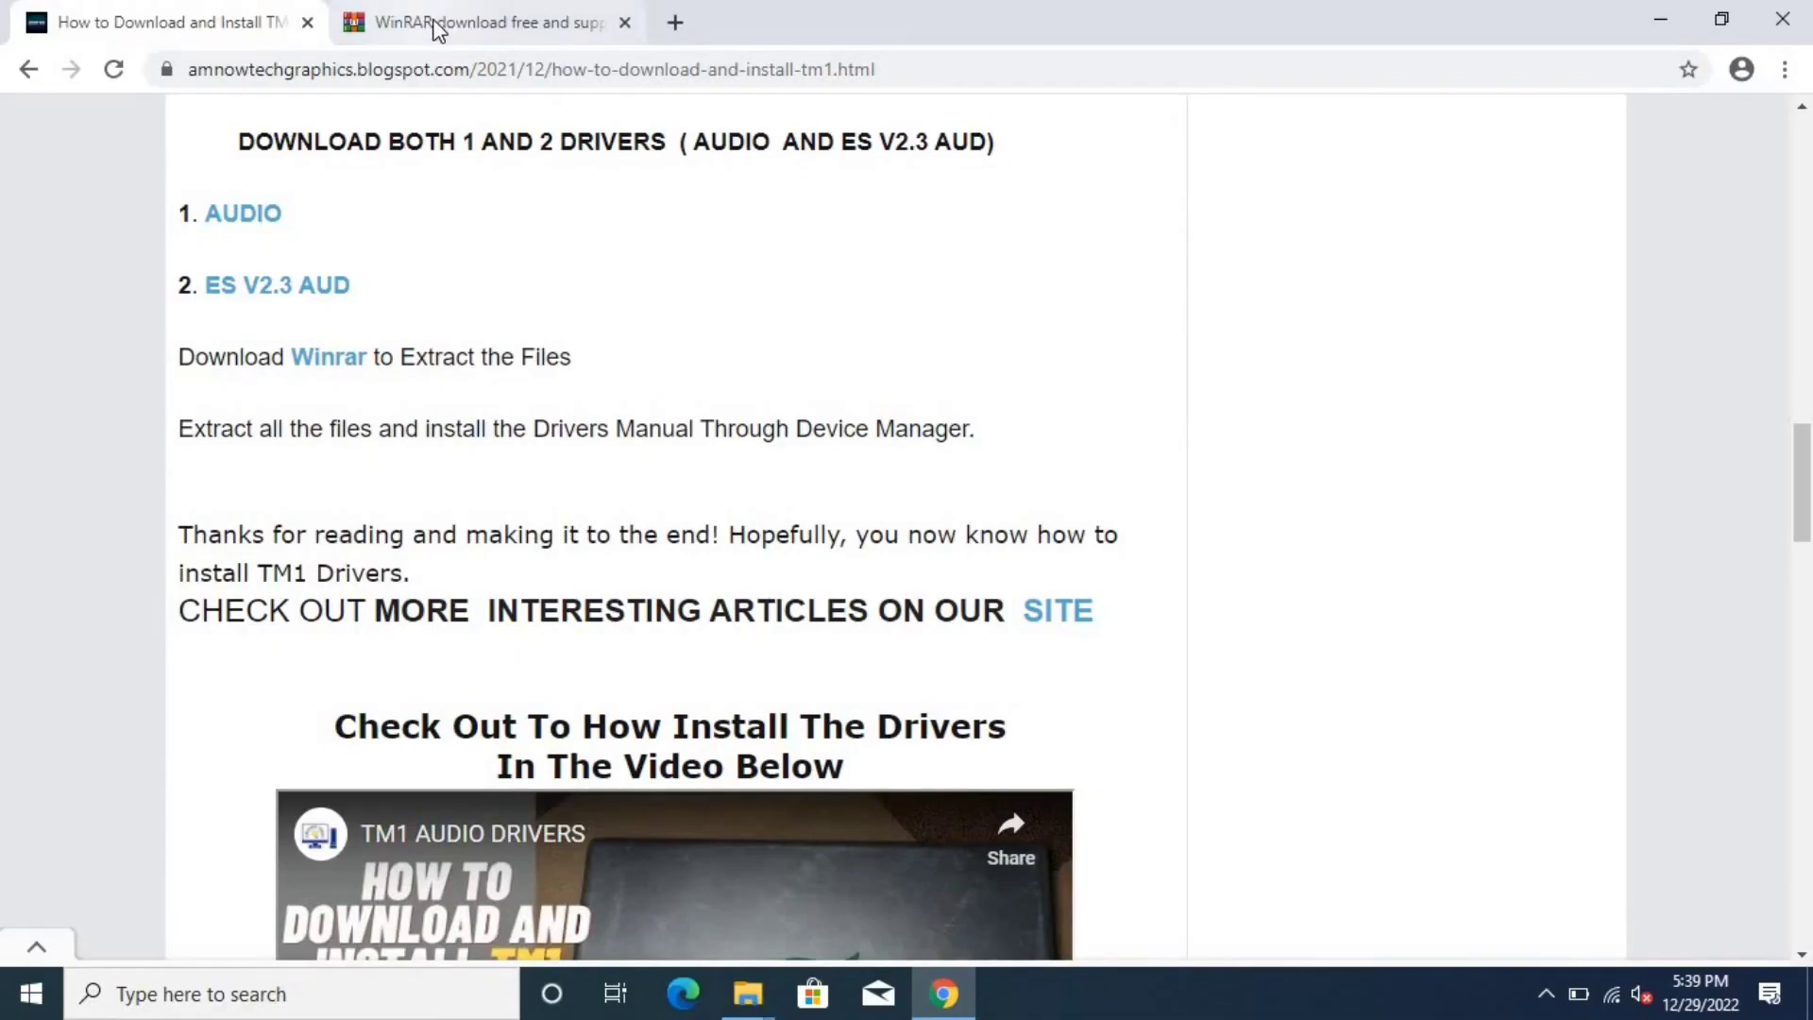
# View the WinRAR 6.11 download page on win-rar.com, then minimize Chrome
pyautogui.click(439, 23)
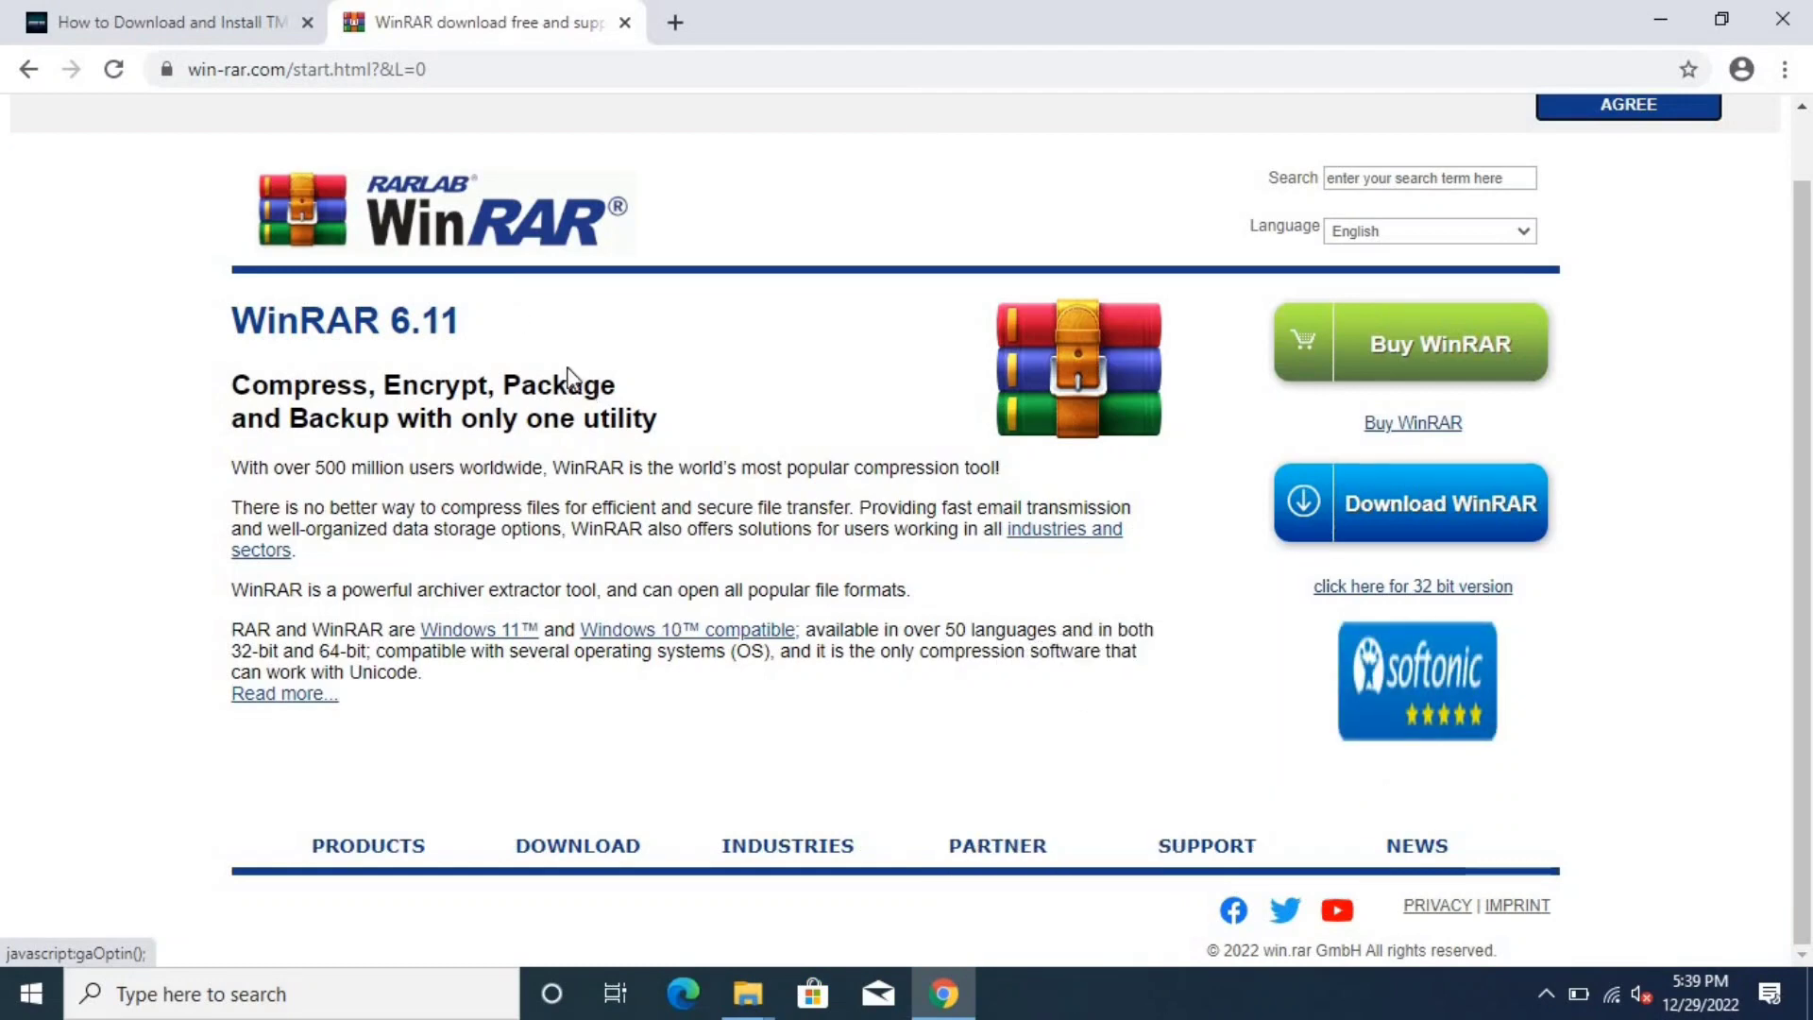
pyautogui.click(1659, 22)
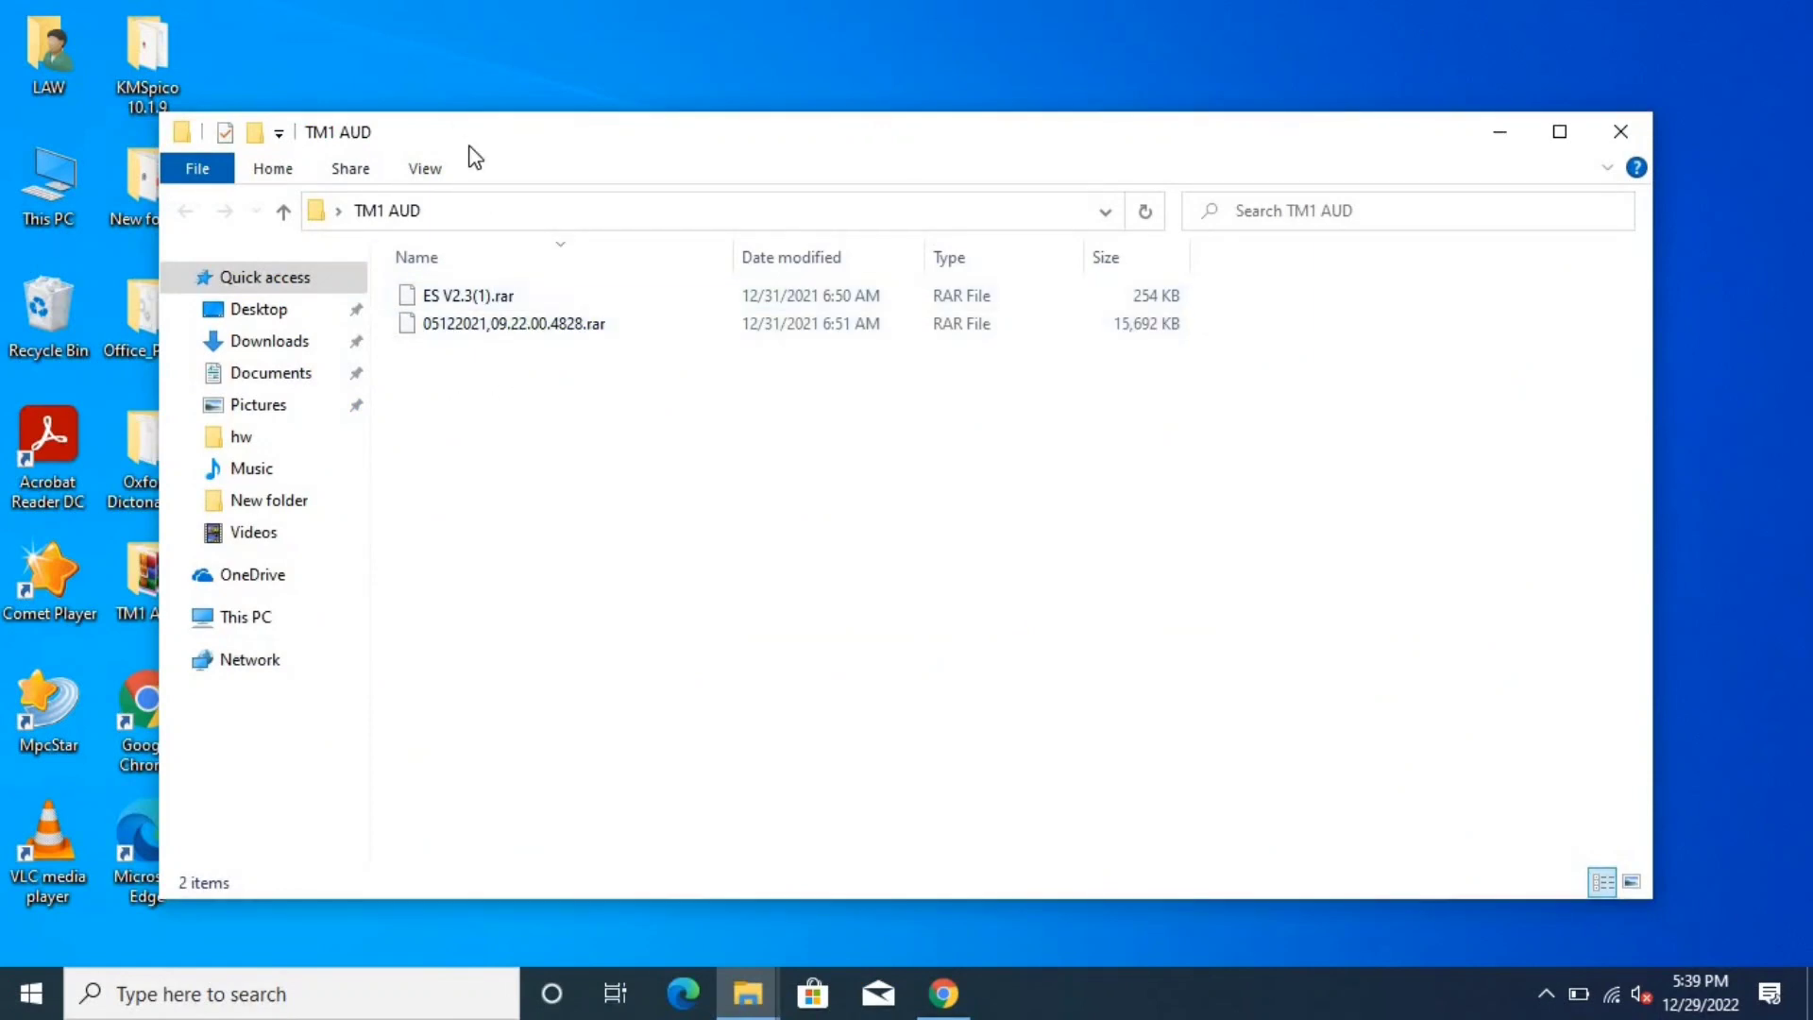
# Run the winrar-x64 installer and install WinRAR 6.11 to C:\Program Files\WinRAR with default options
pyautogui.moveTo(463, 137); pyautogui.dragTo(770, 146)
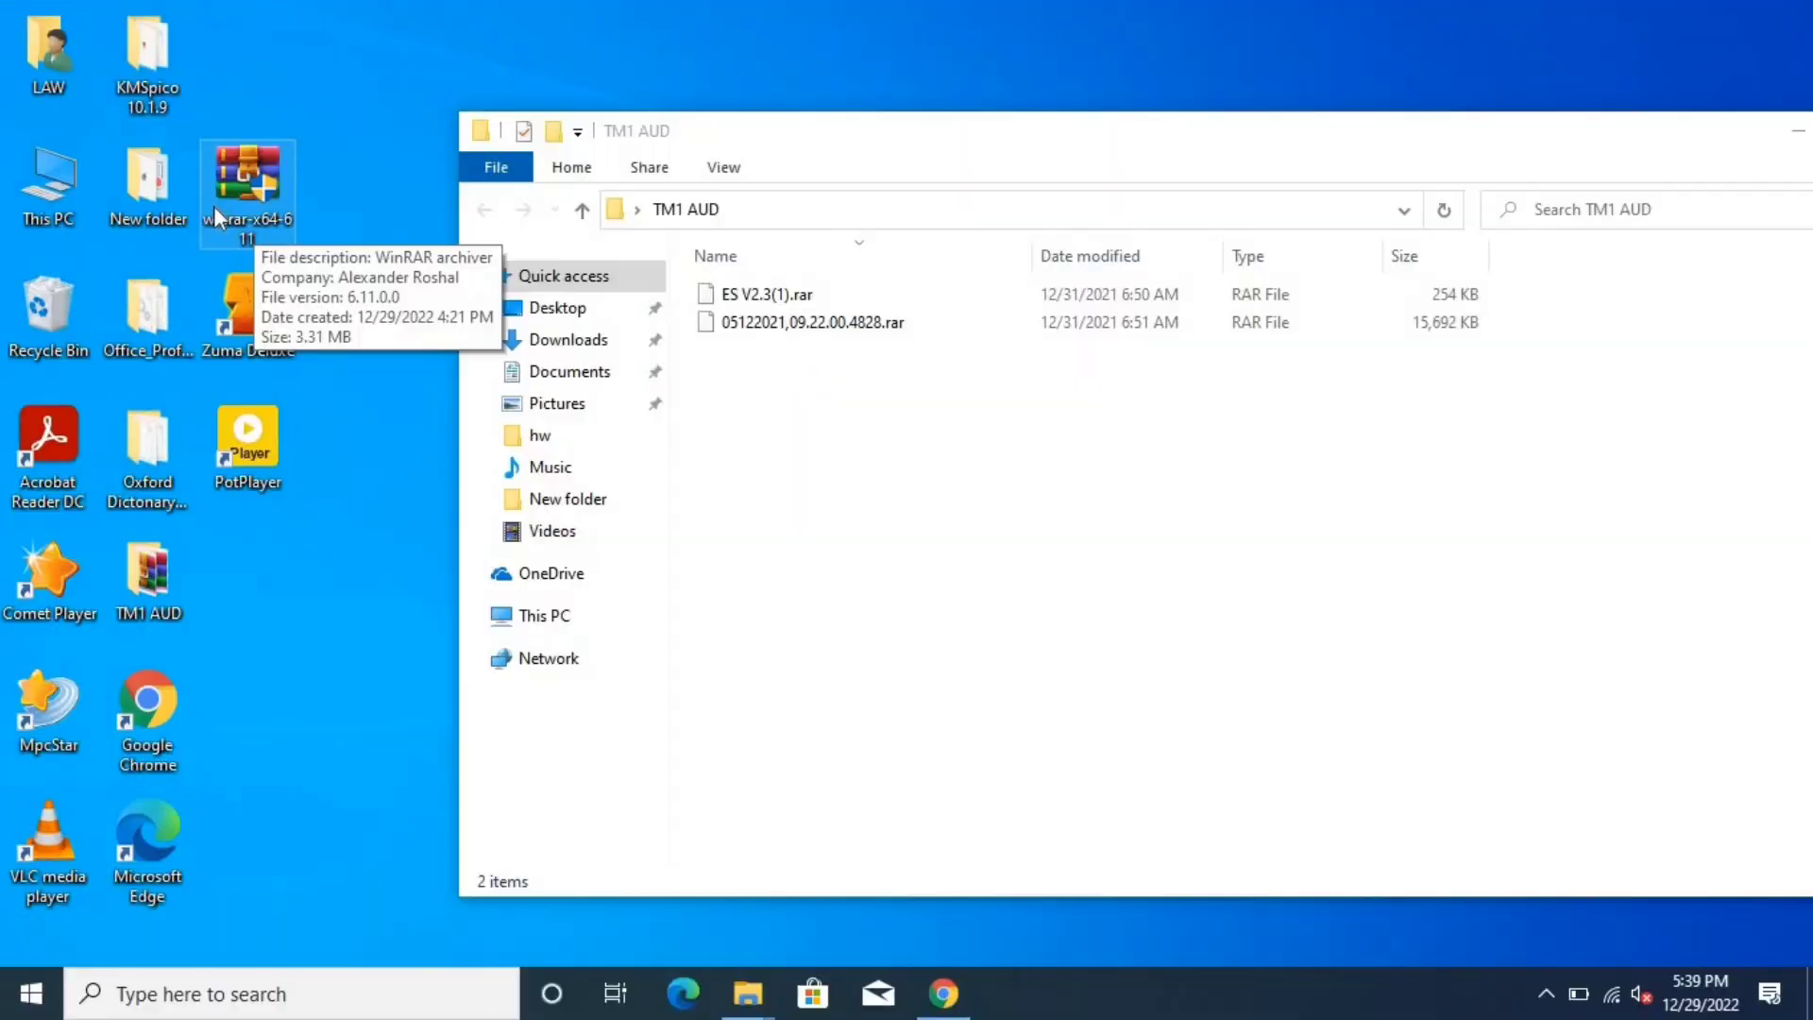
pyautogui.doubleClick(234, 185)
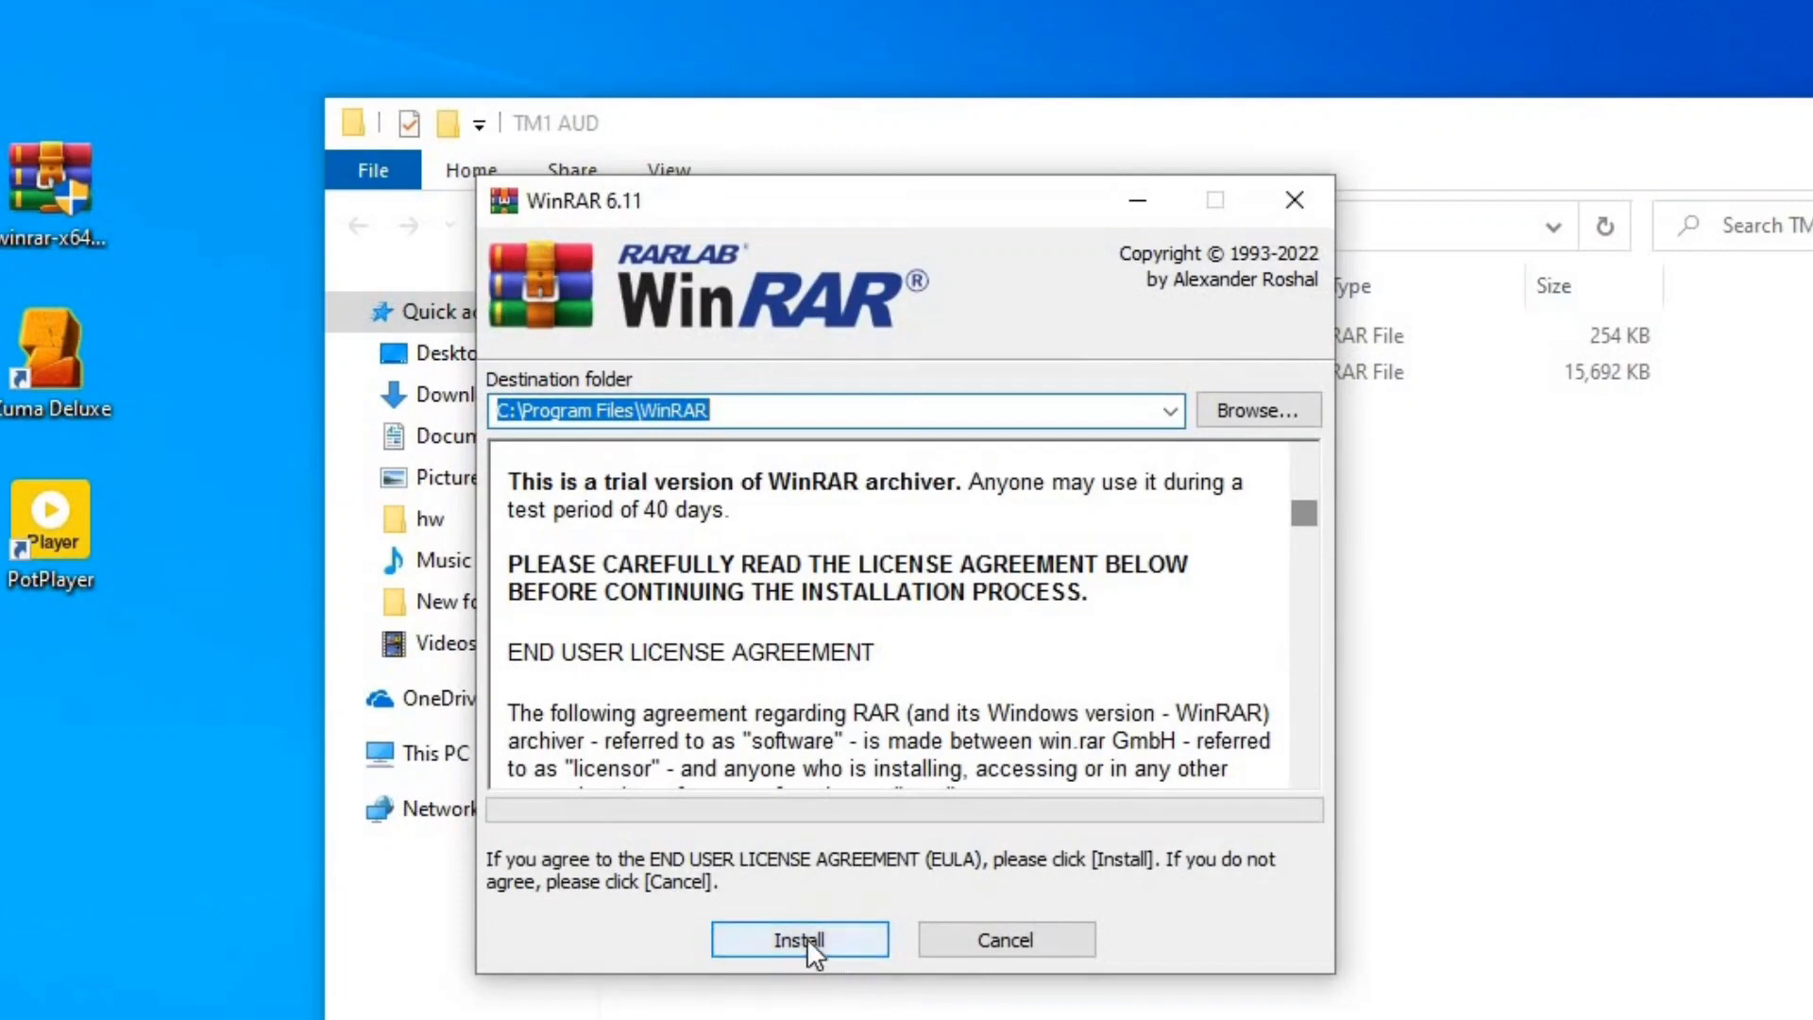
pyautogui.click(806, 940)
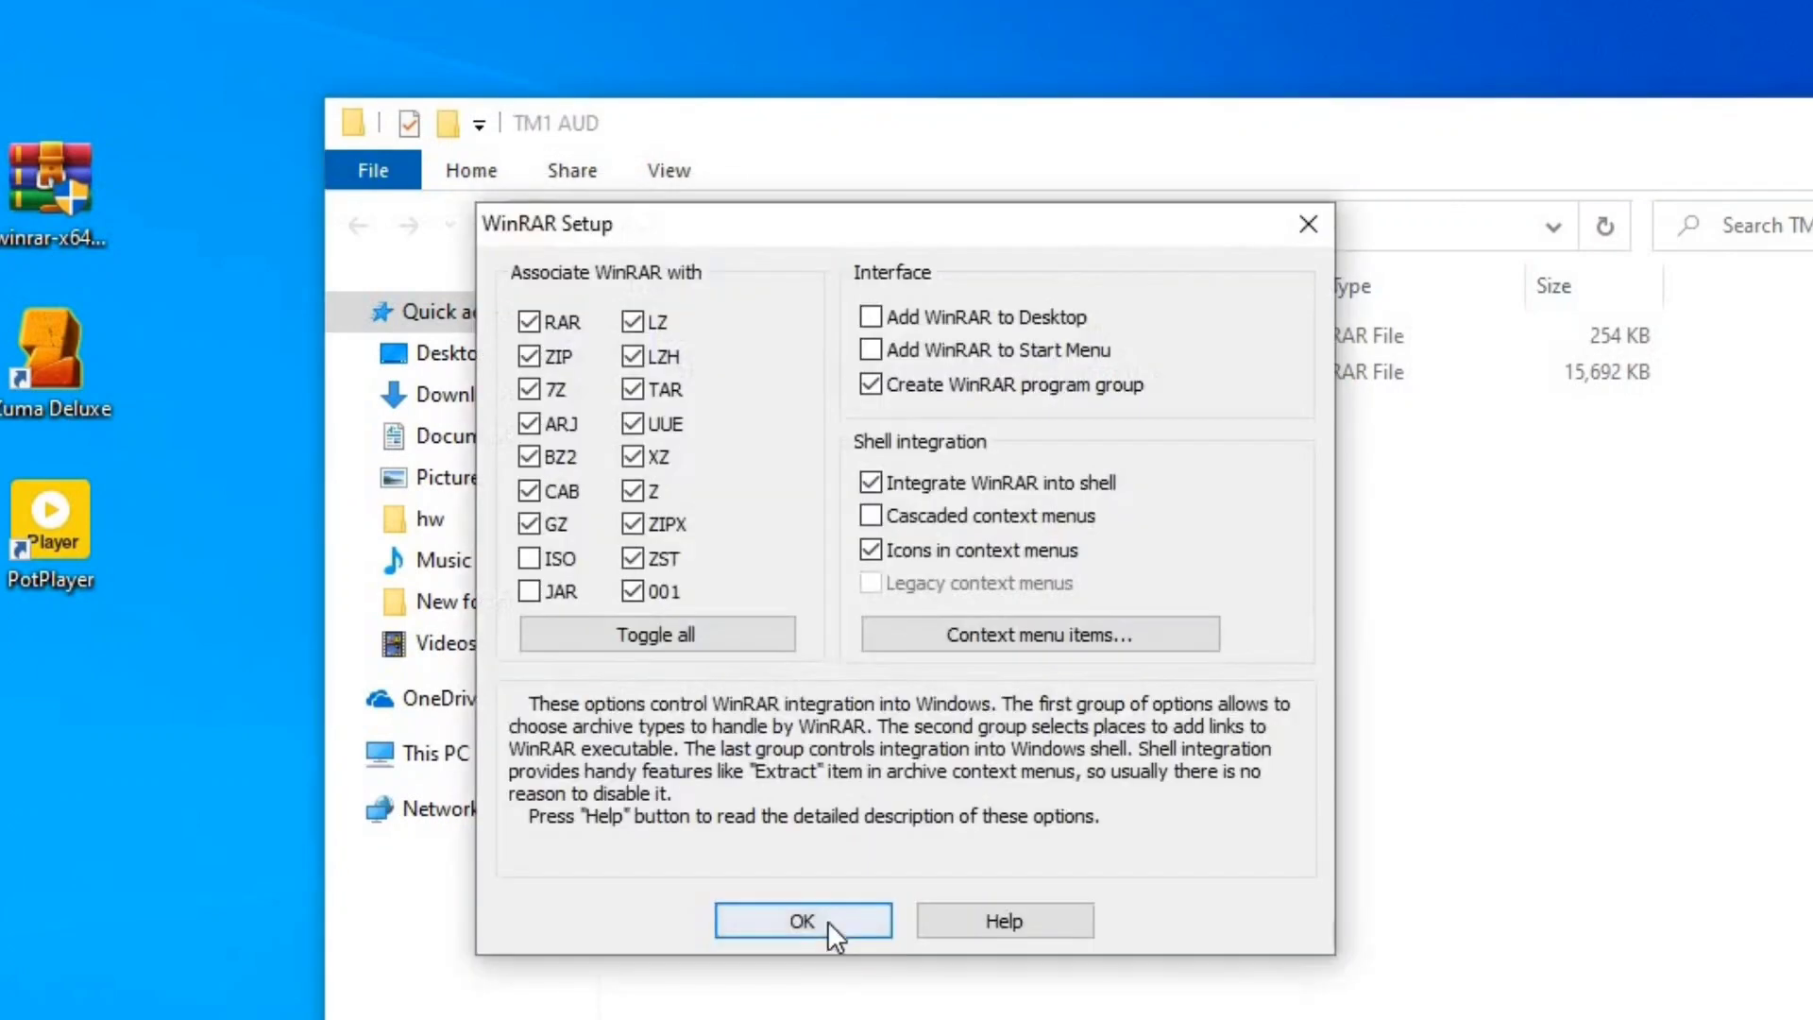
pyautogui.click(814, 913)
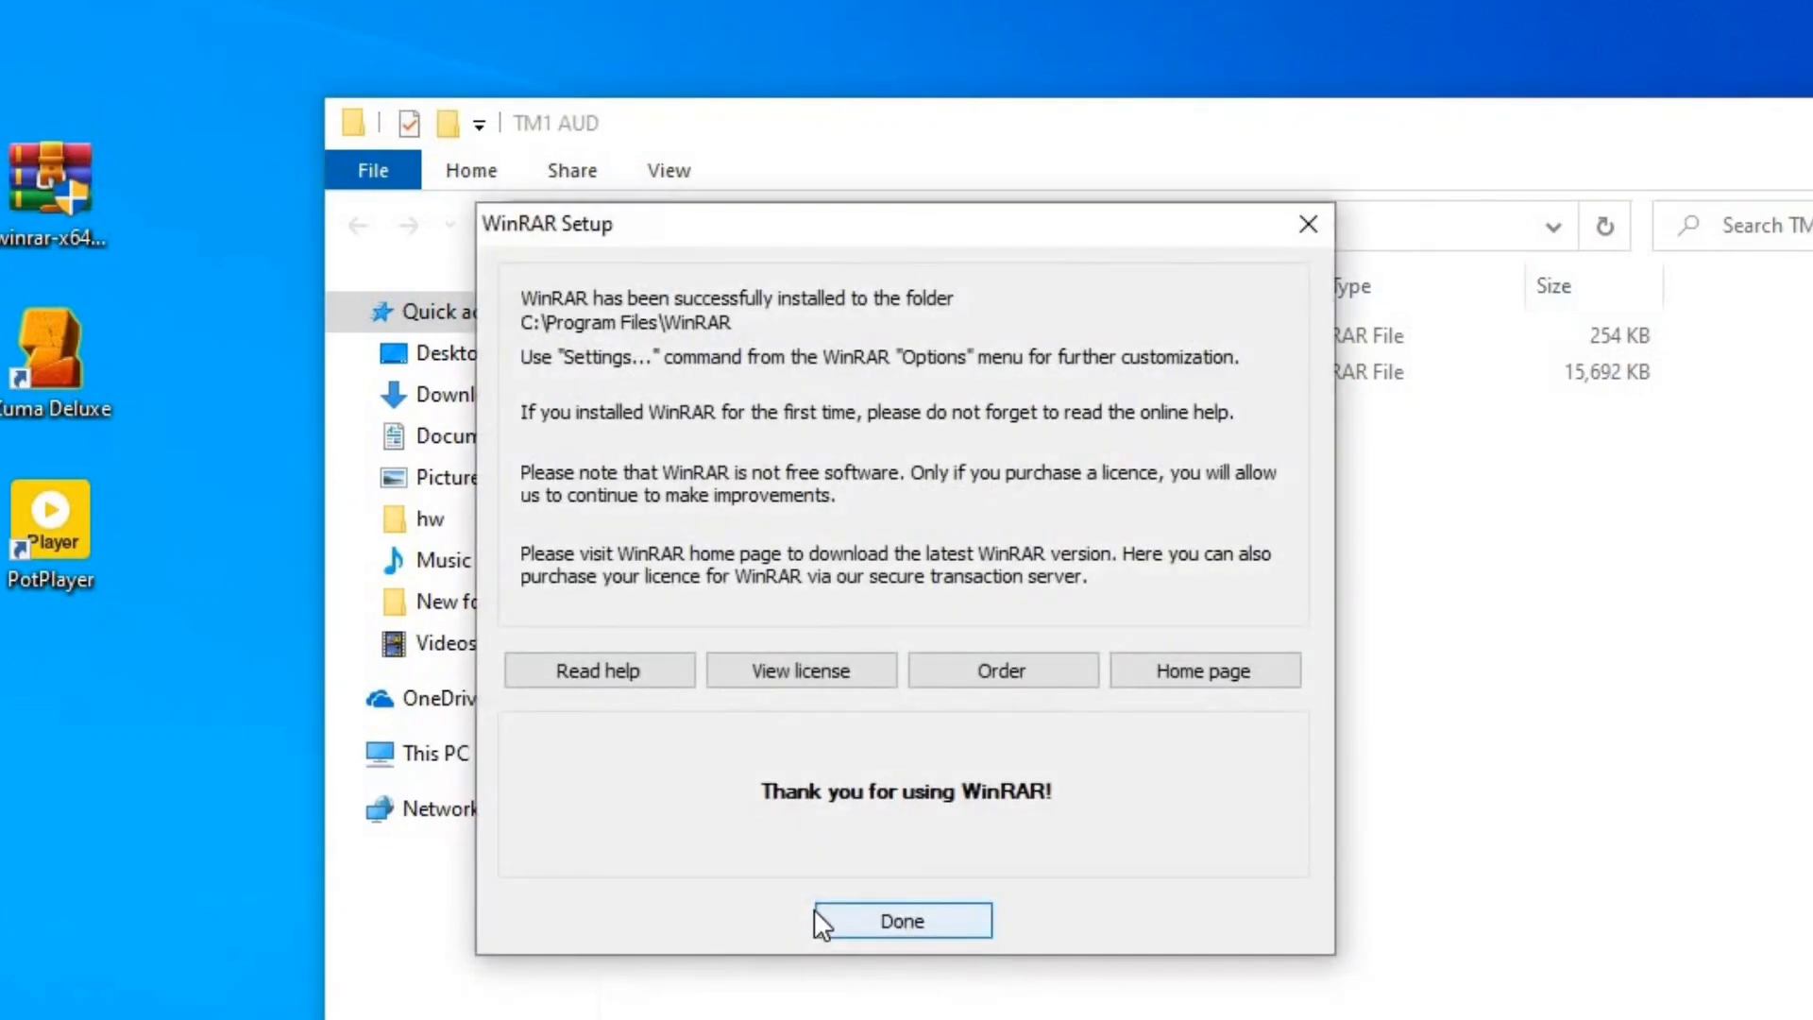
pyautogui.click(814, 906)
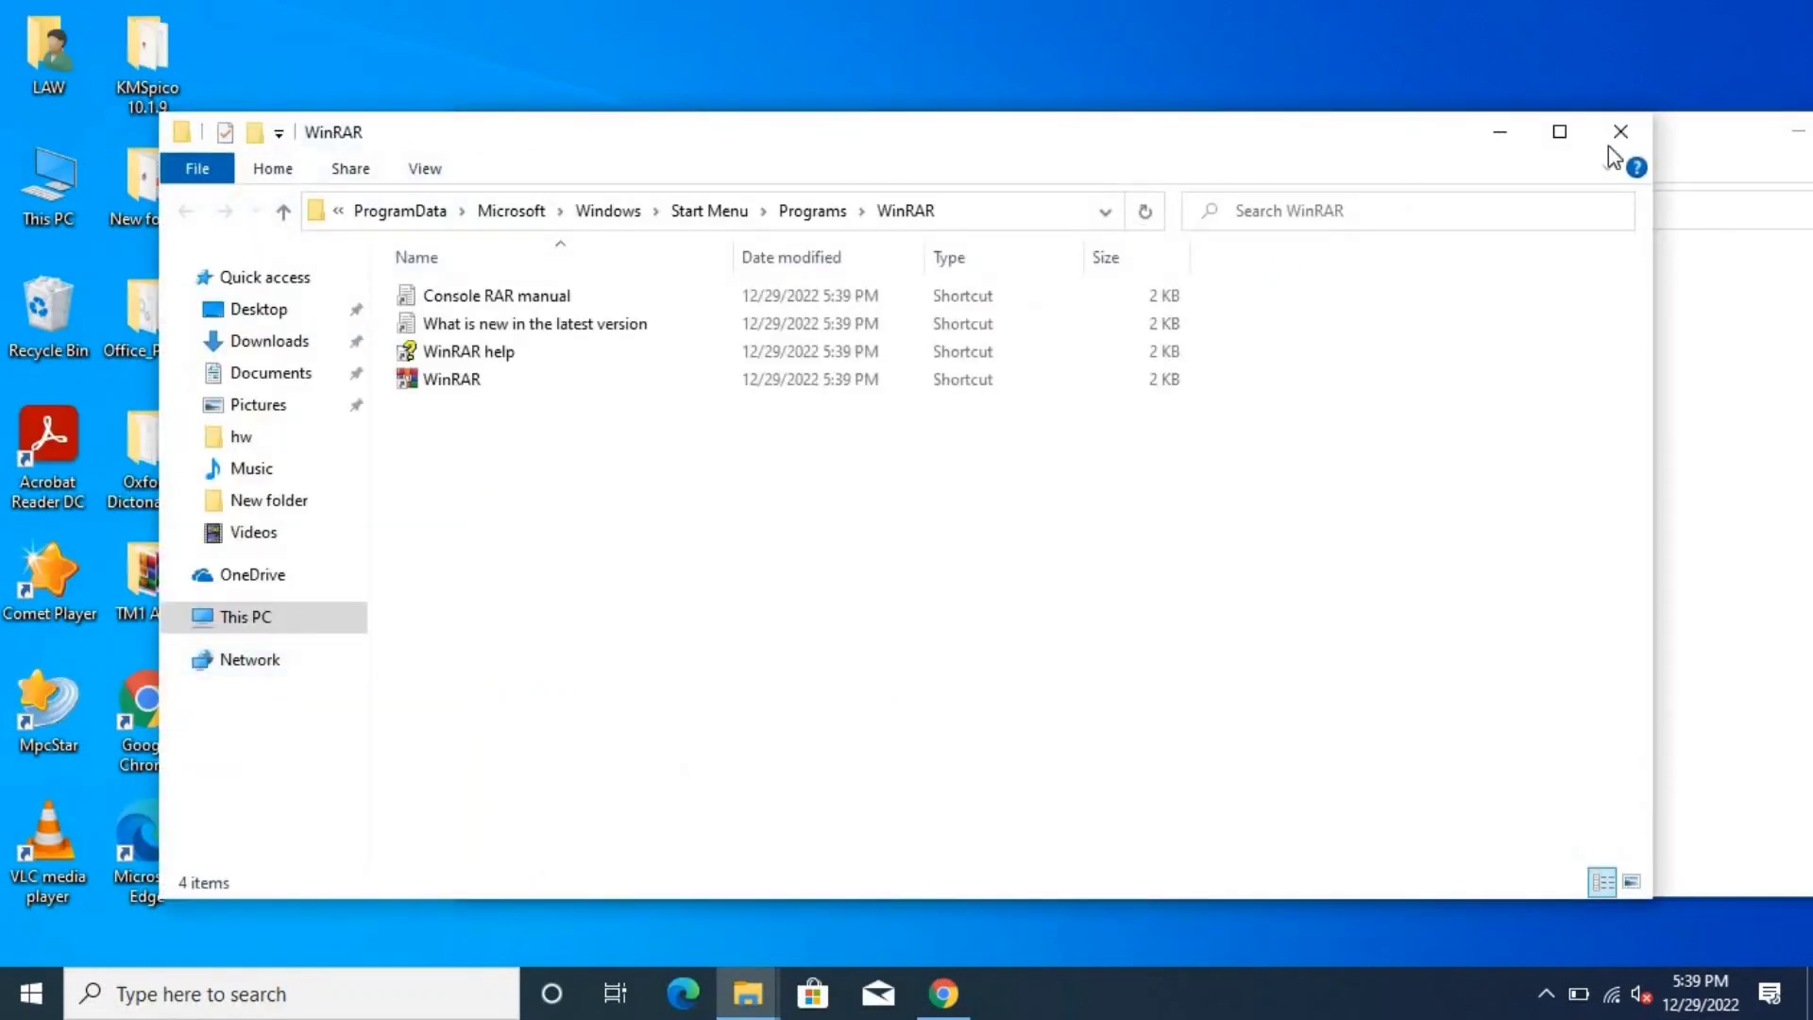
# Close the WinRAR window and extract ES V2.3(1).rar and 05122021,09.22.00.4828.rar into their own folders
pyautogui.click(1623, 140)
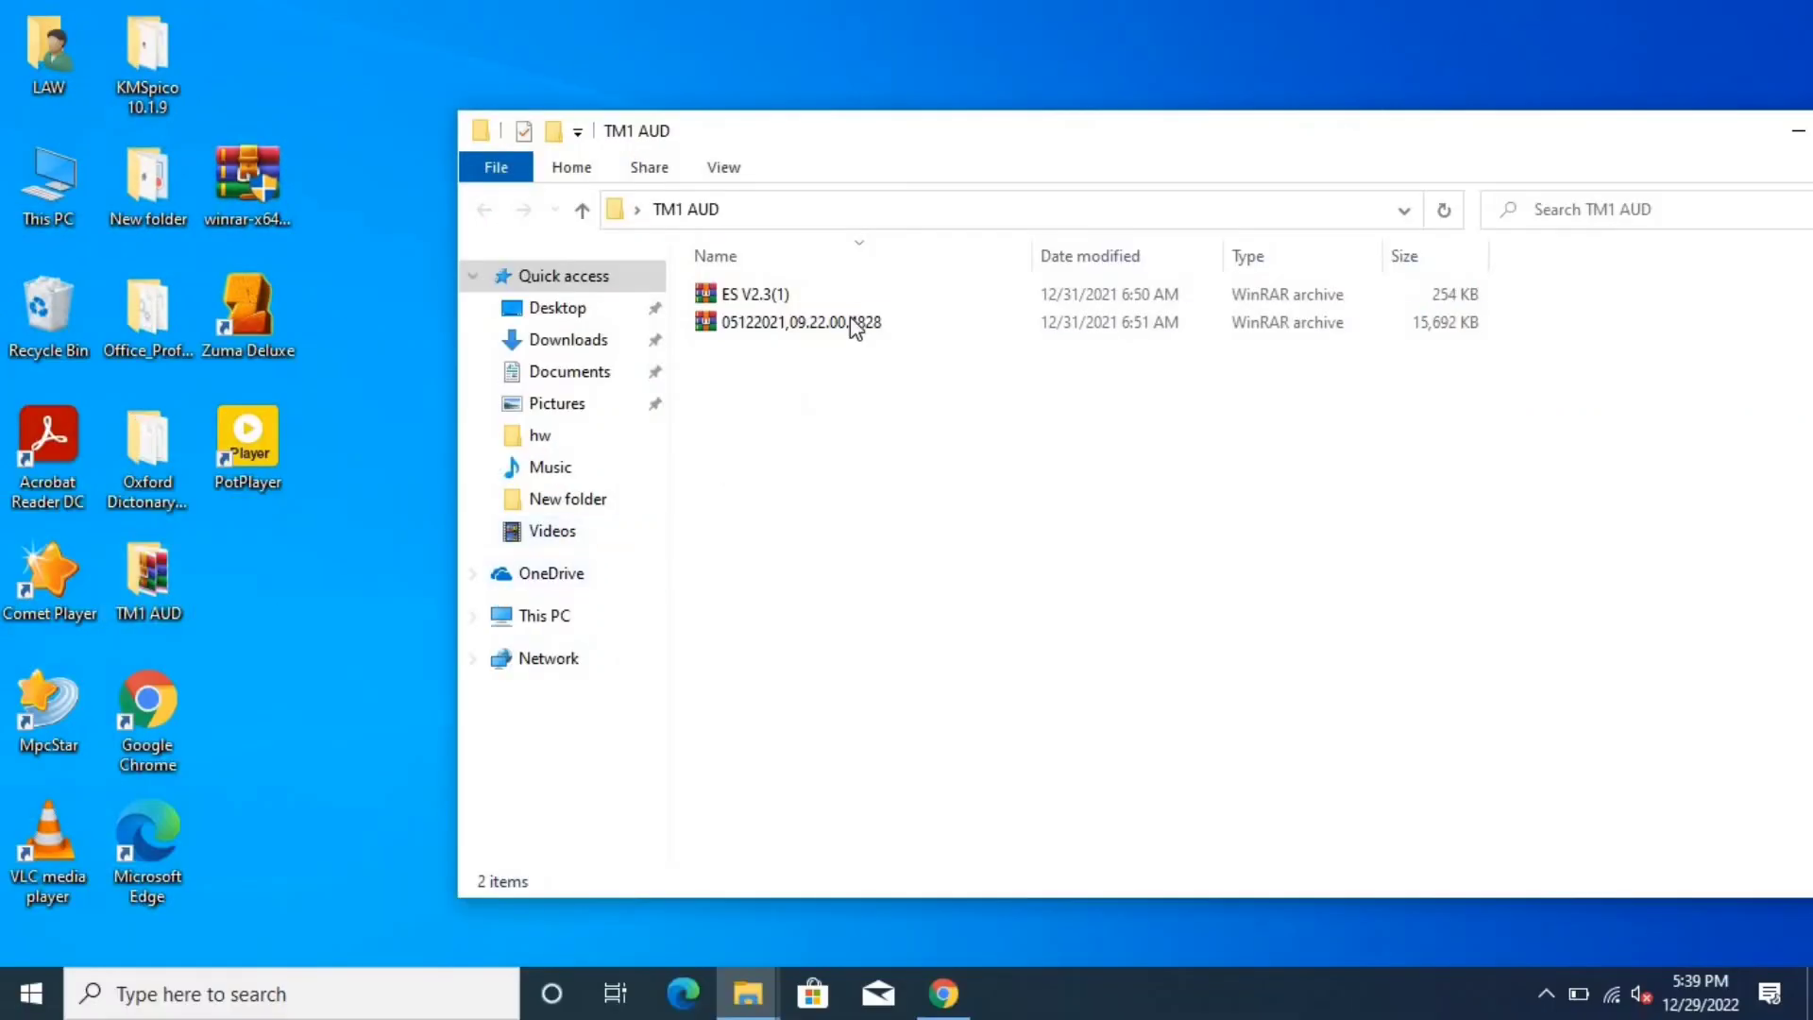
pyautogui.click(759, 297)
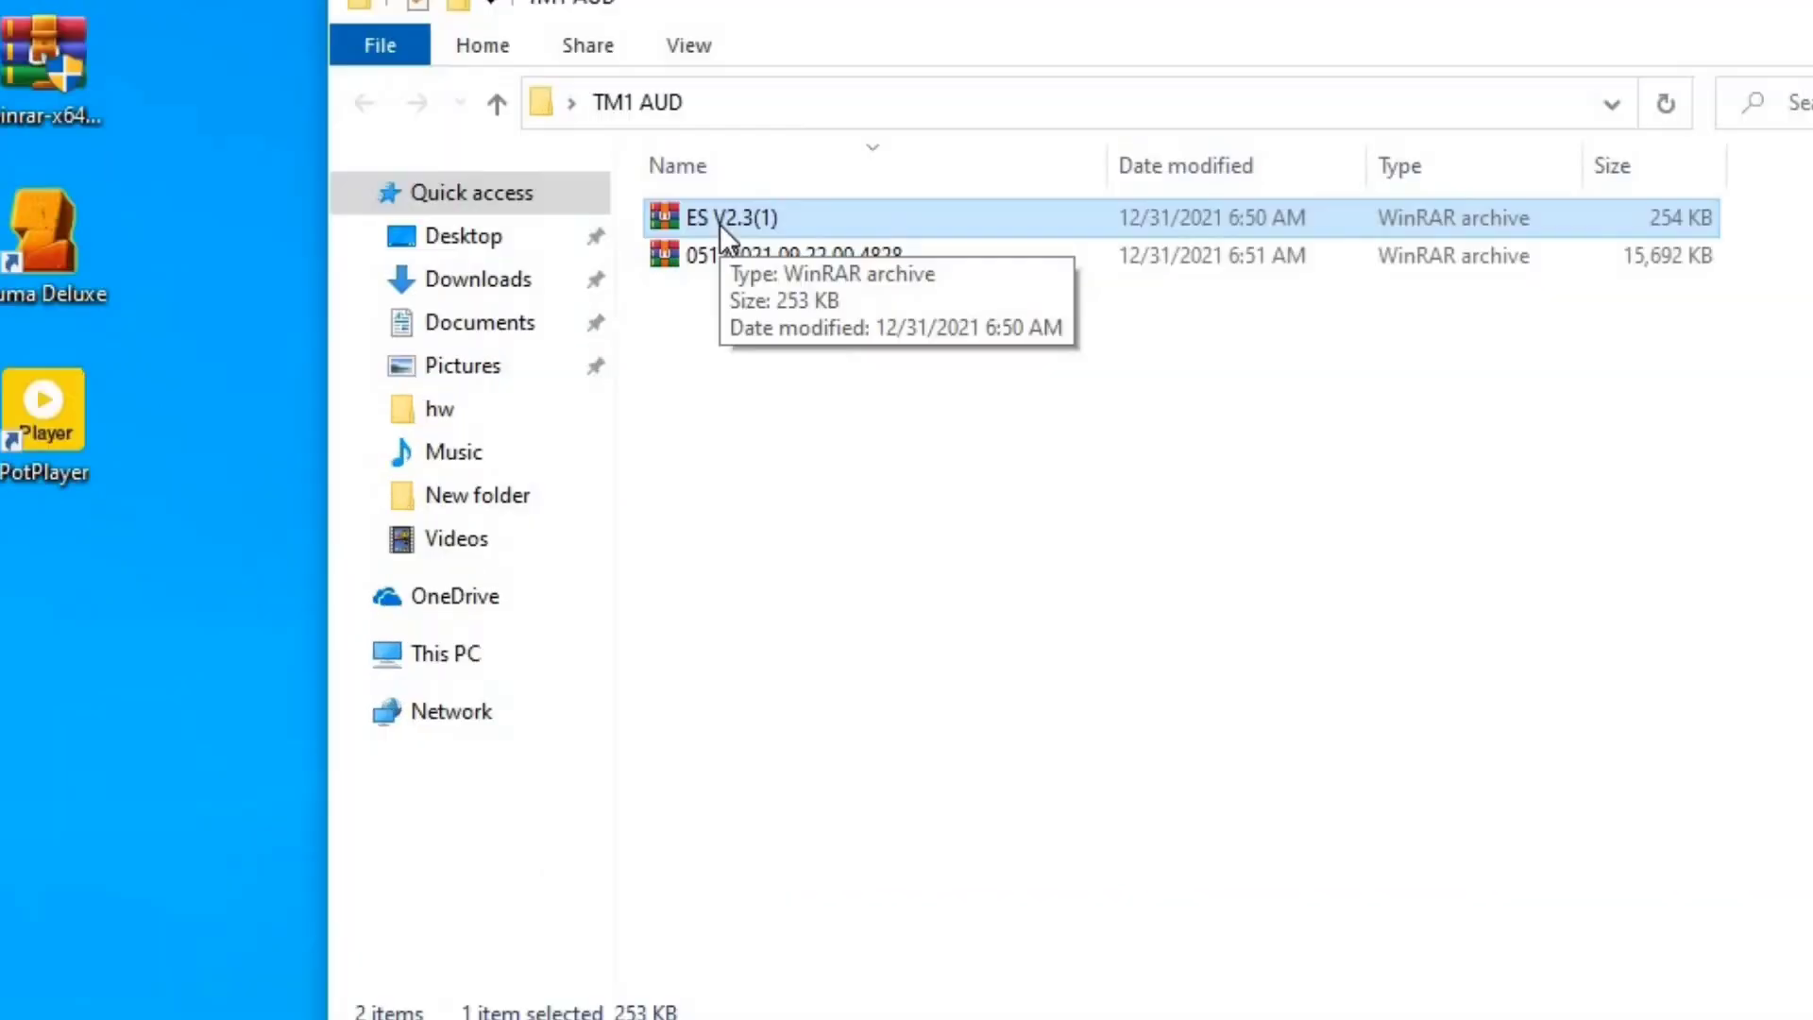
pyautogui.rightClick(746, 298)
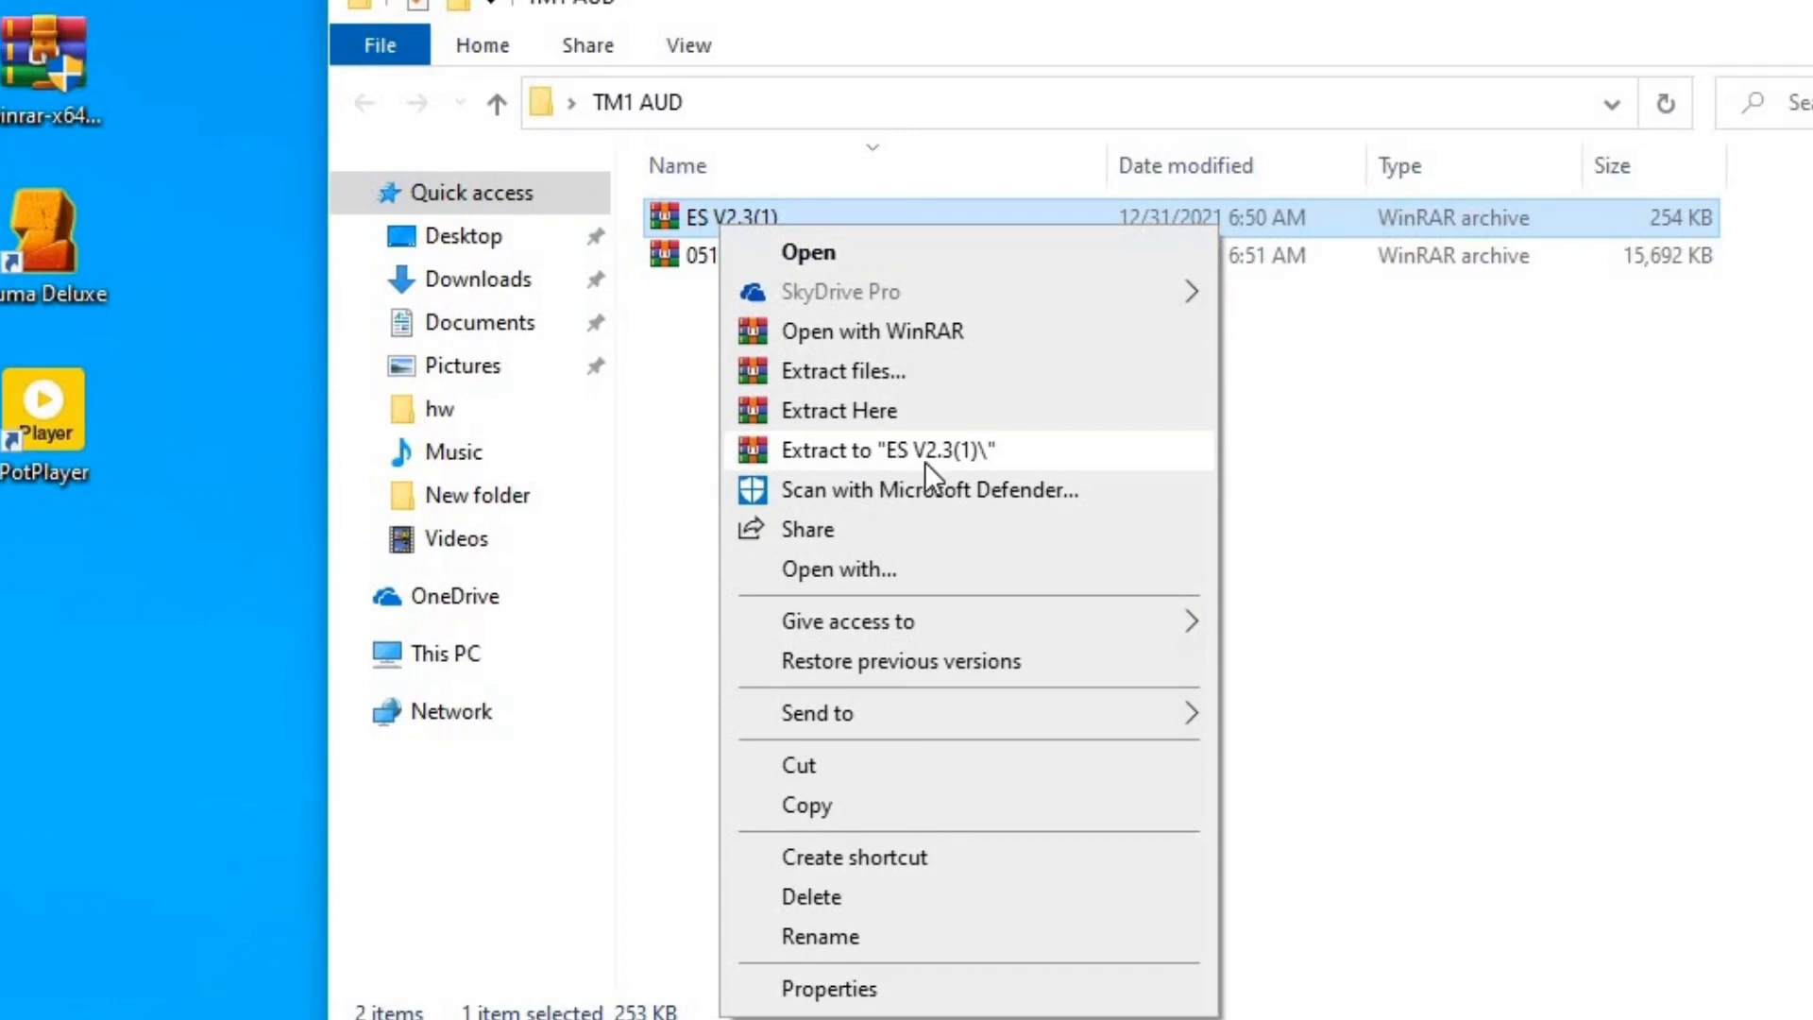
pyautogui.click(933, 453)
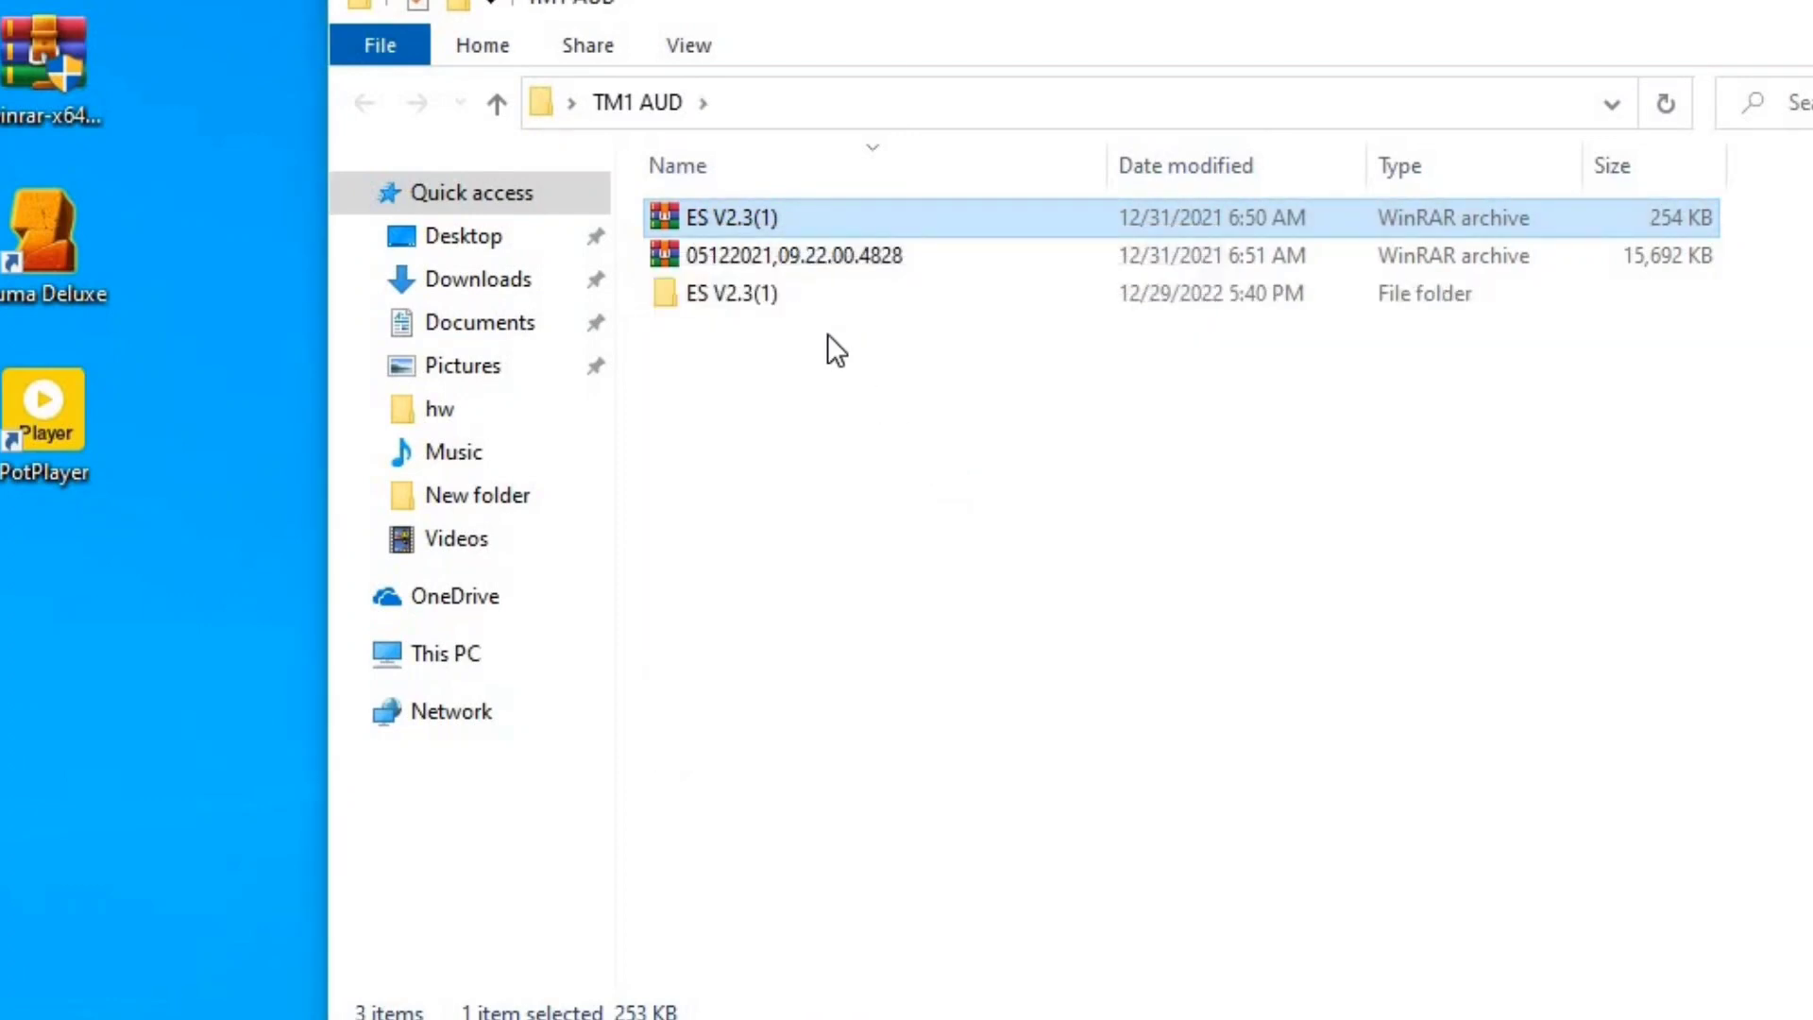
pyautogui.click(787, 257)
pyautogui.rightClick(767, 256)
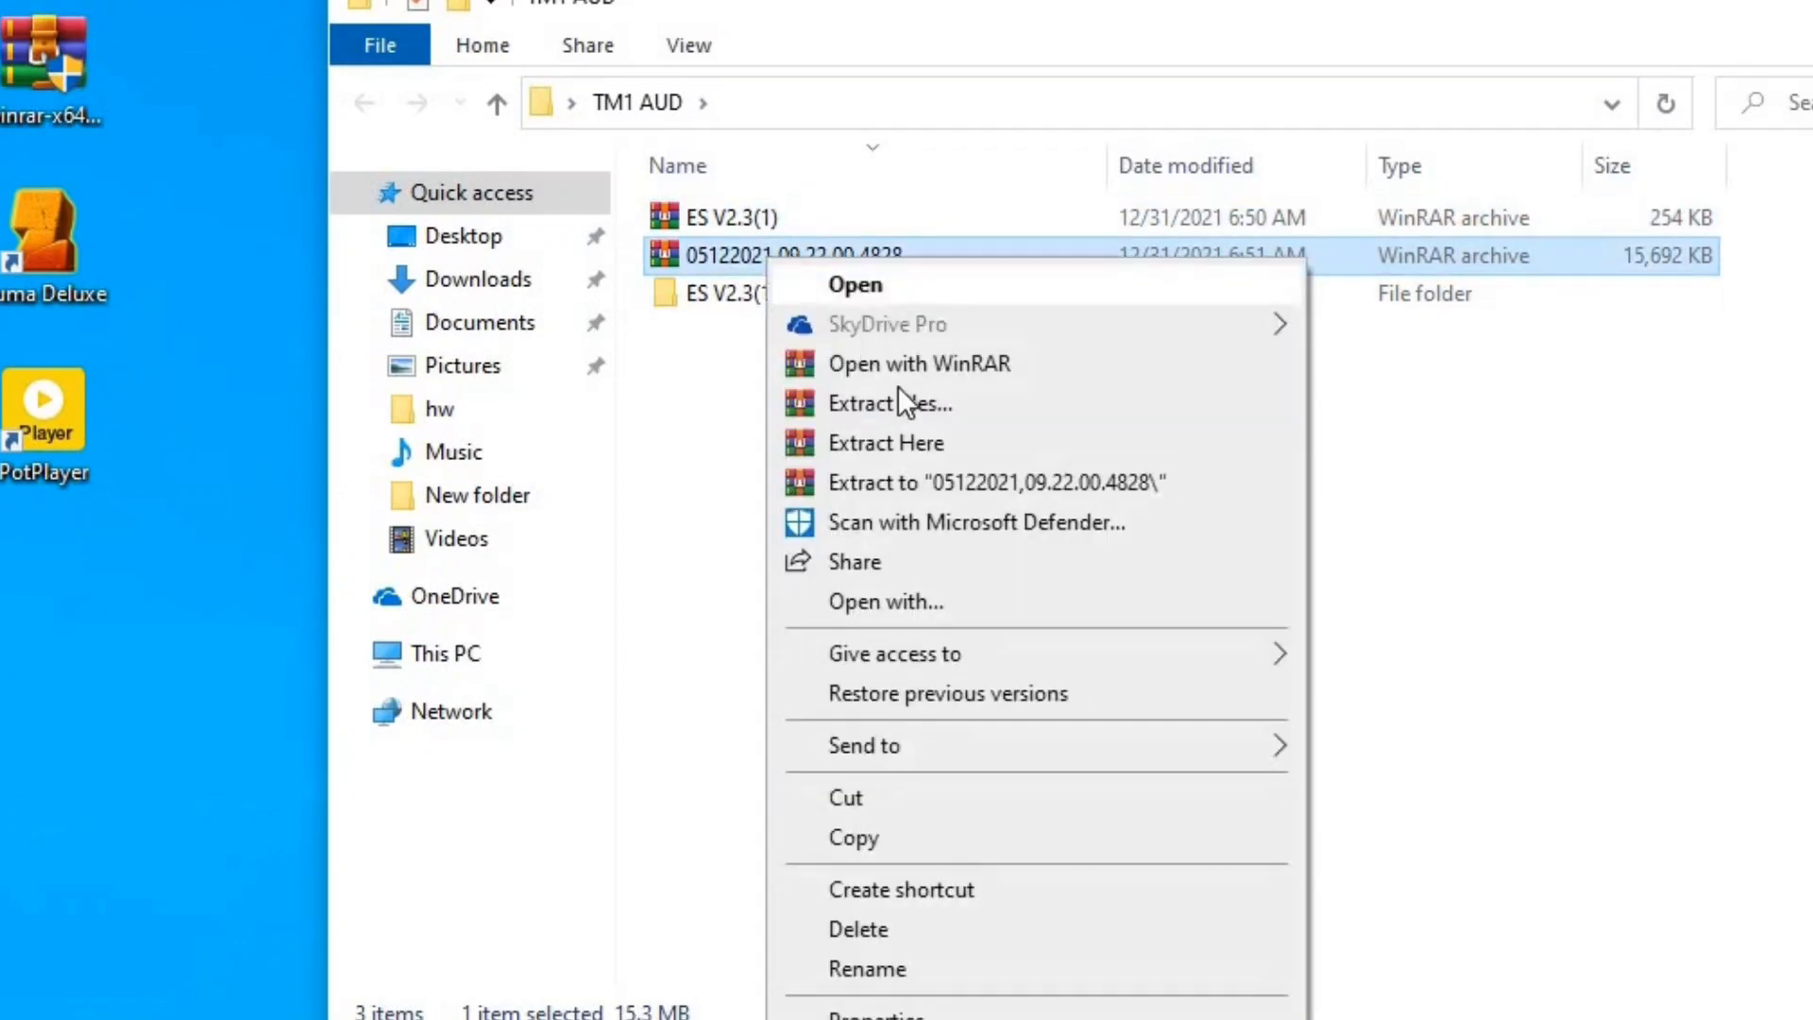
pyautogui.click(927, 484)
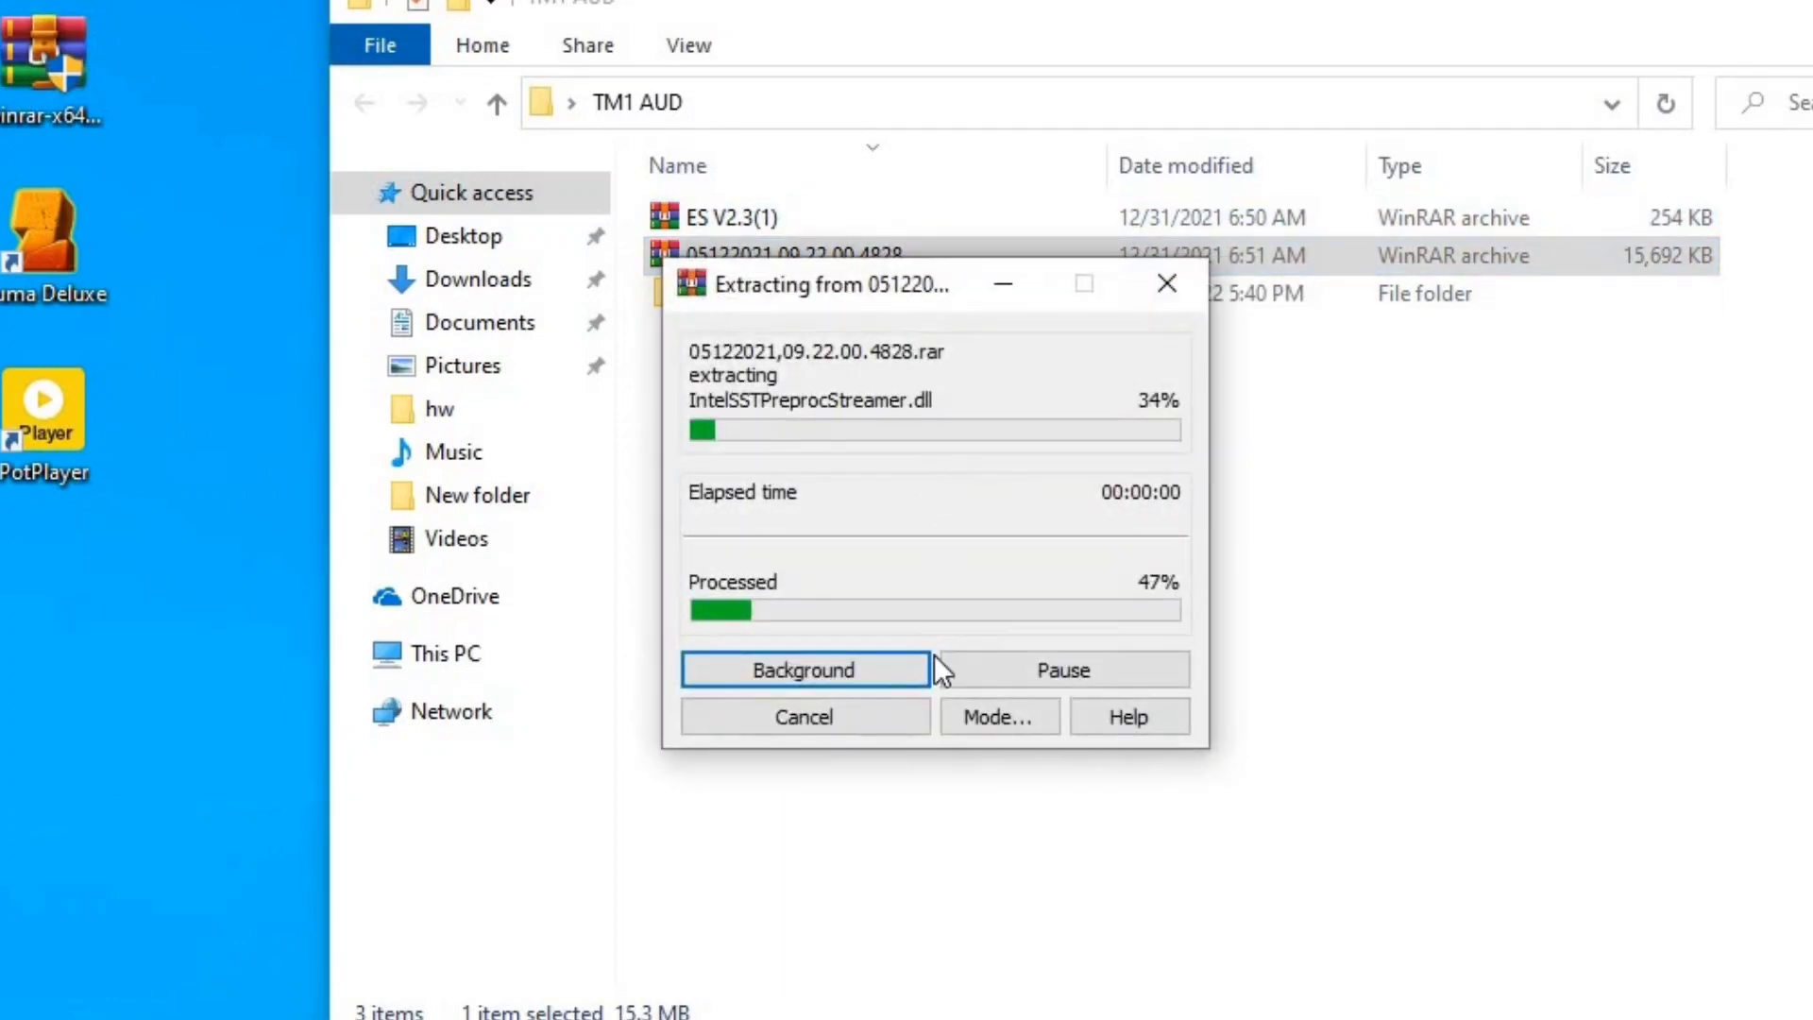
pyautogui.click(809, 493)
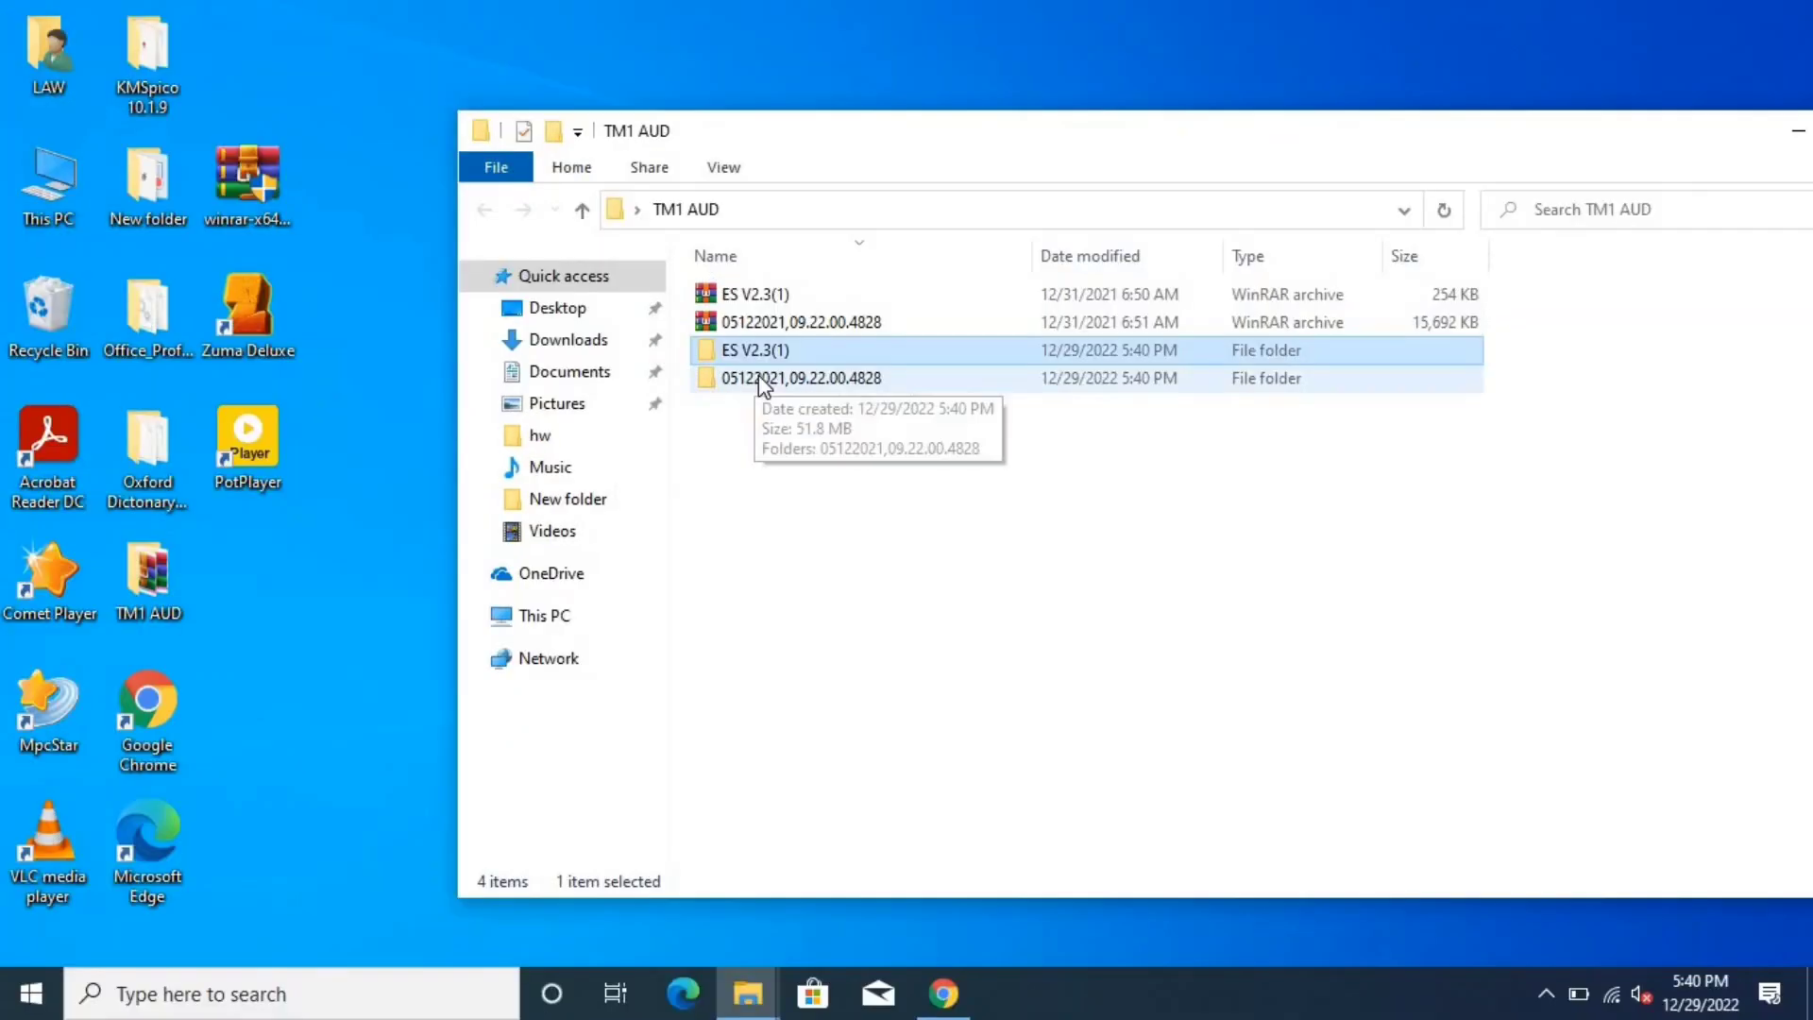
pyautogui.click(739, 332)
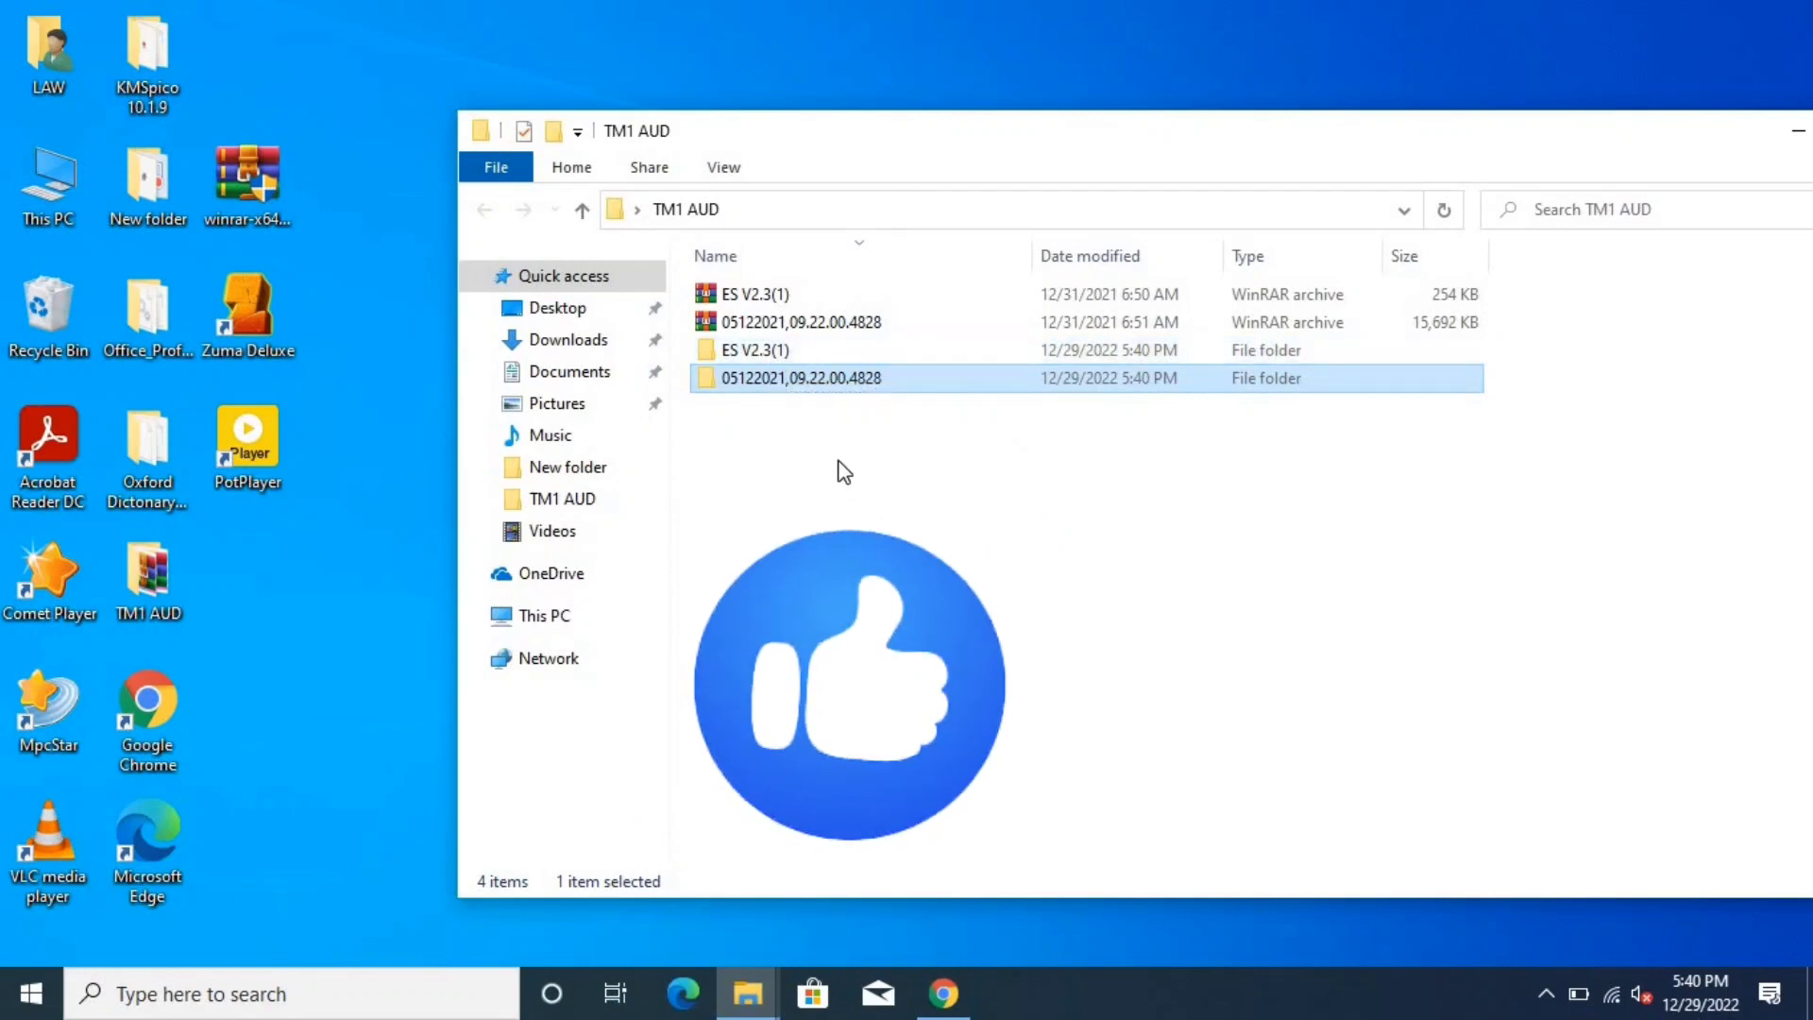
# Open Device Manager from the Start menu and select Multimedia Audio Controller under Other devices
pyautogui.click(807, 519)
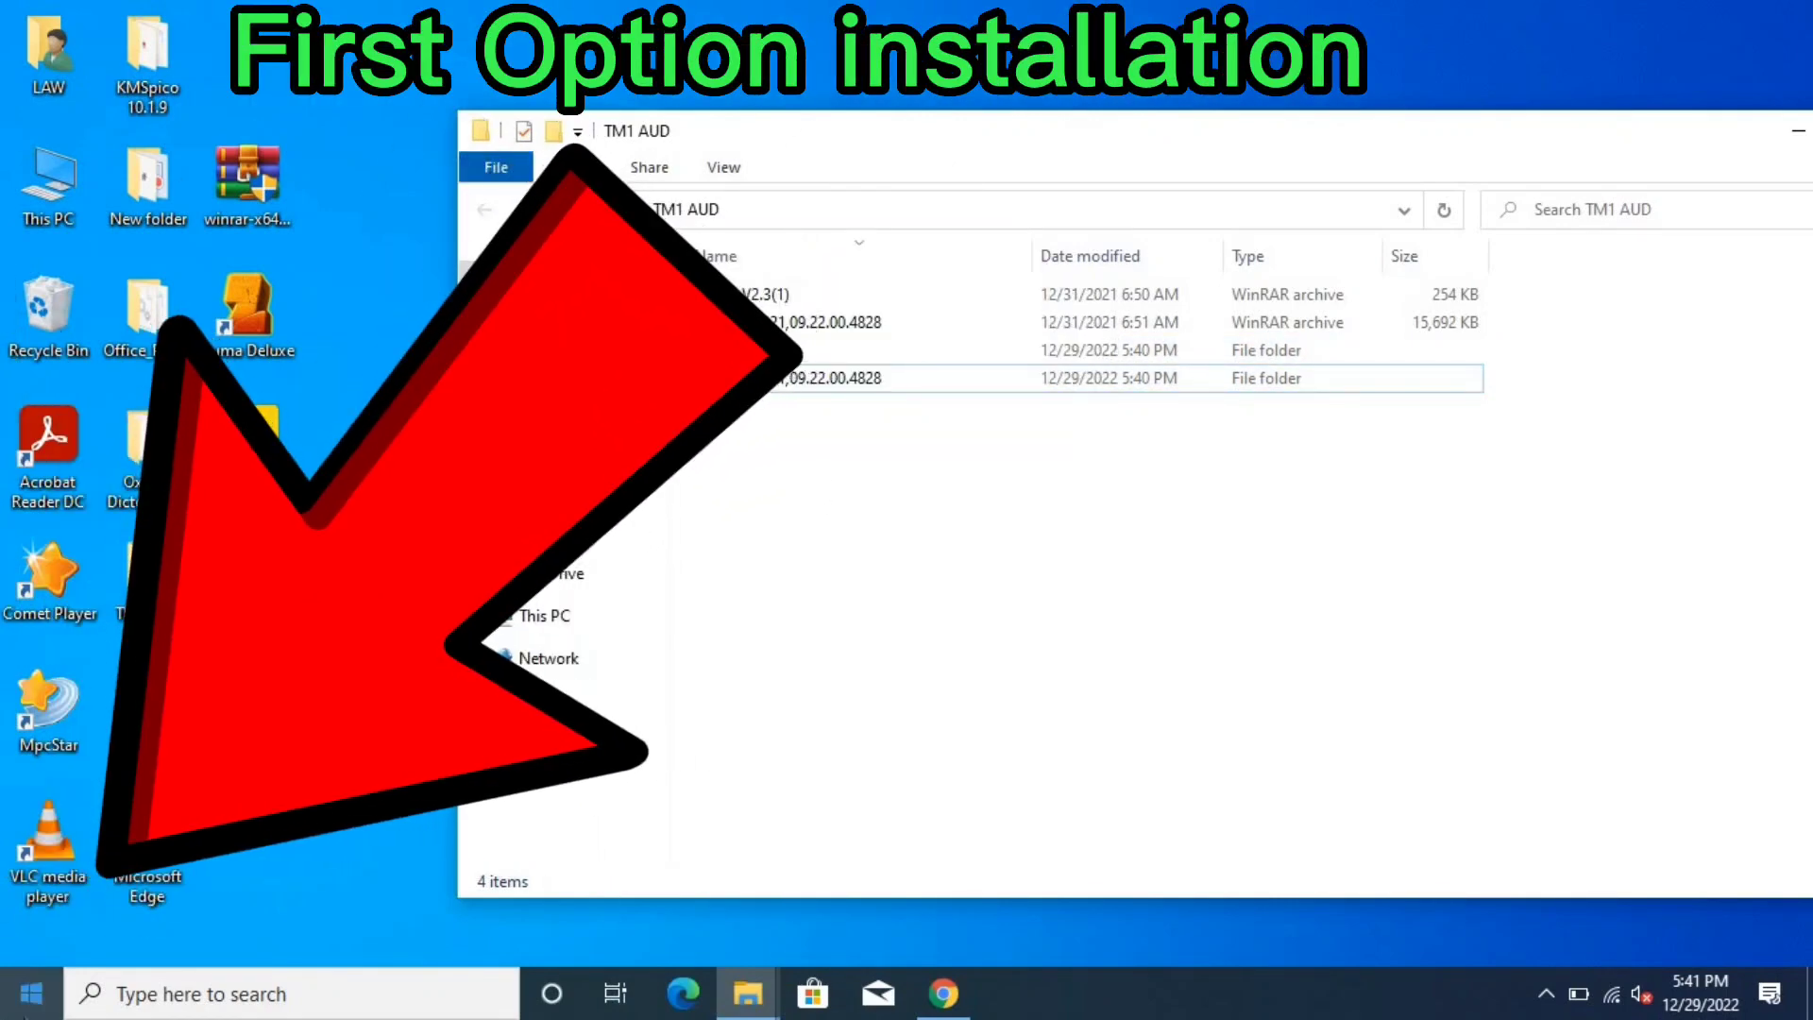
pyautogui.rightClick(32, 994)
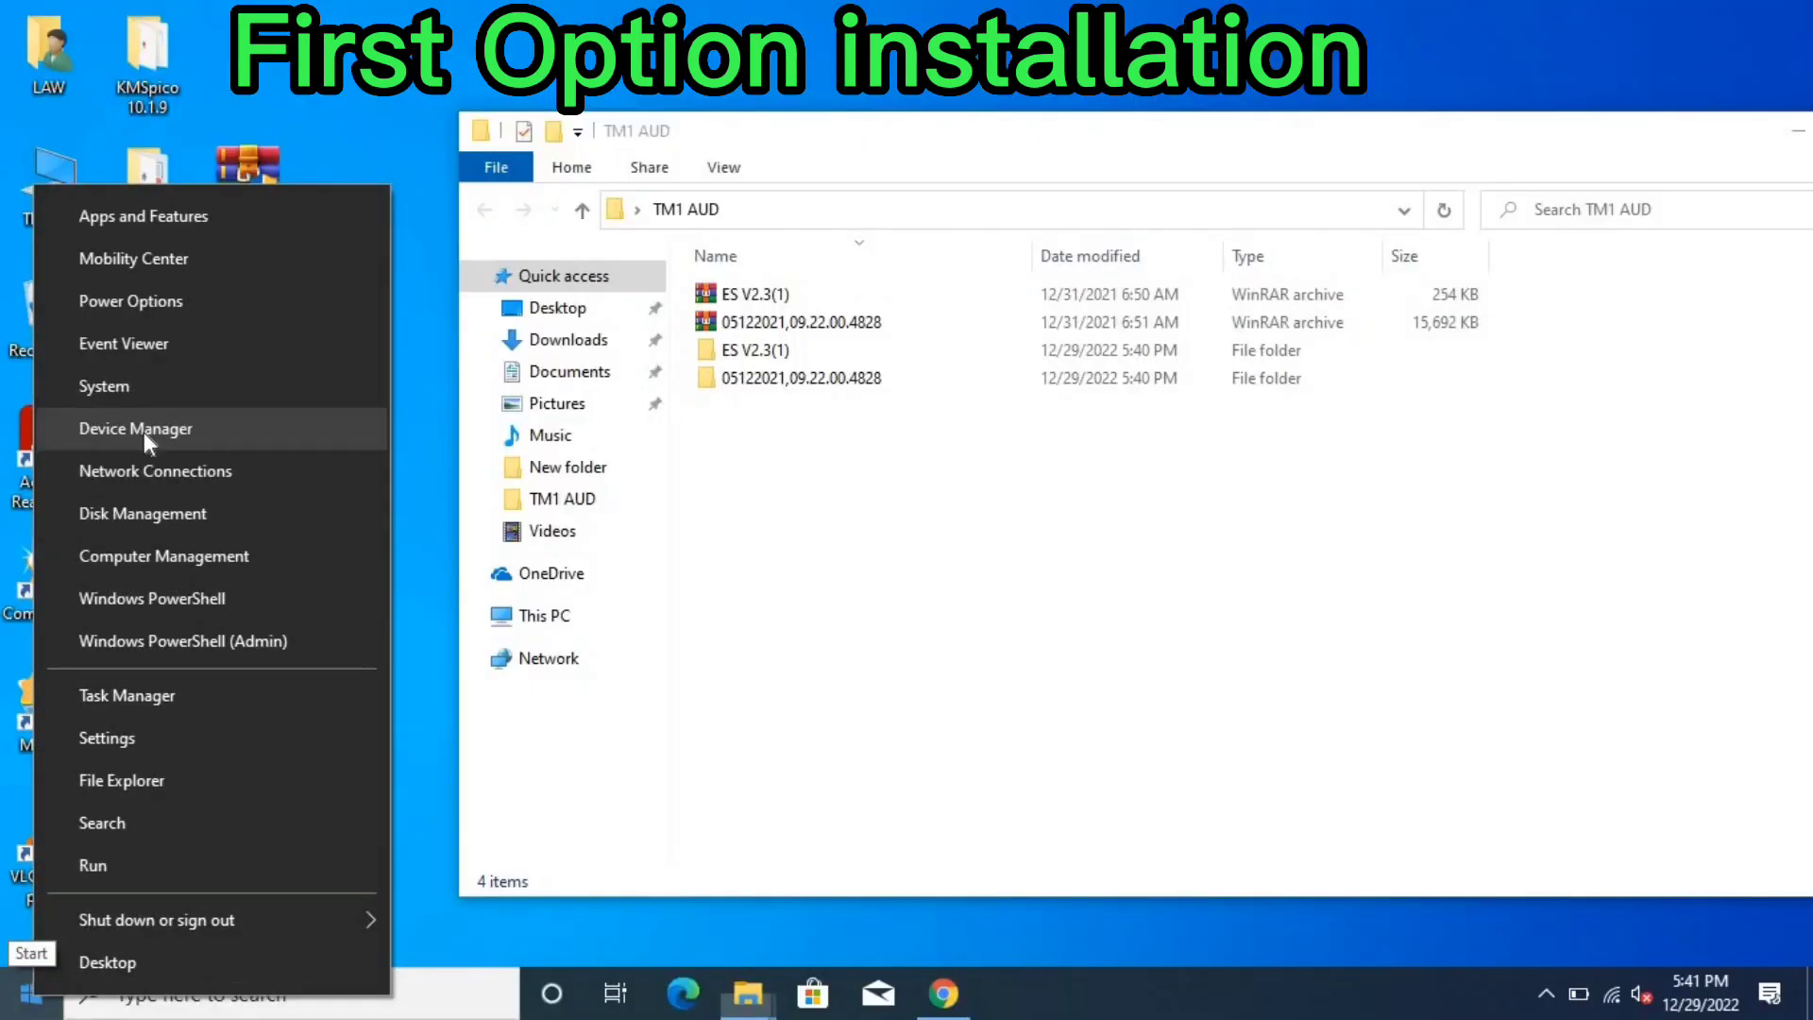
pyautogui.click(162, 332)
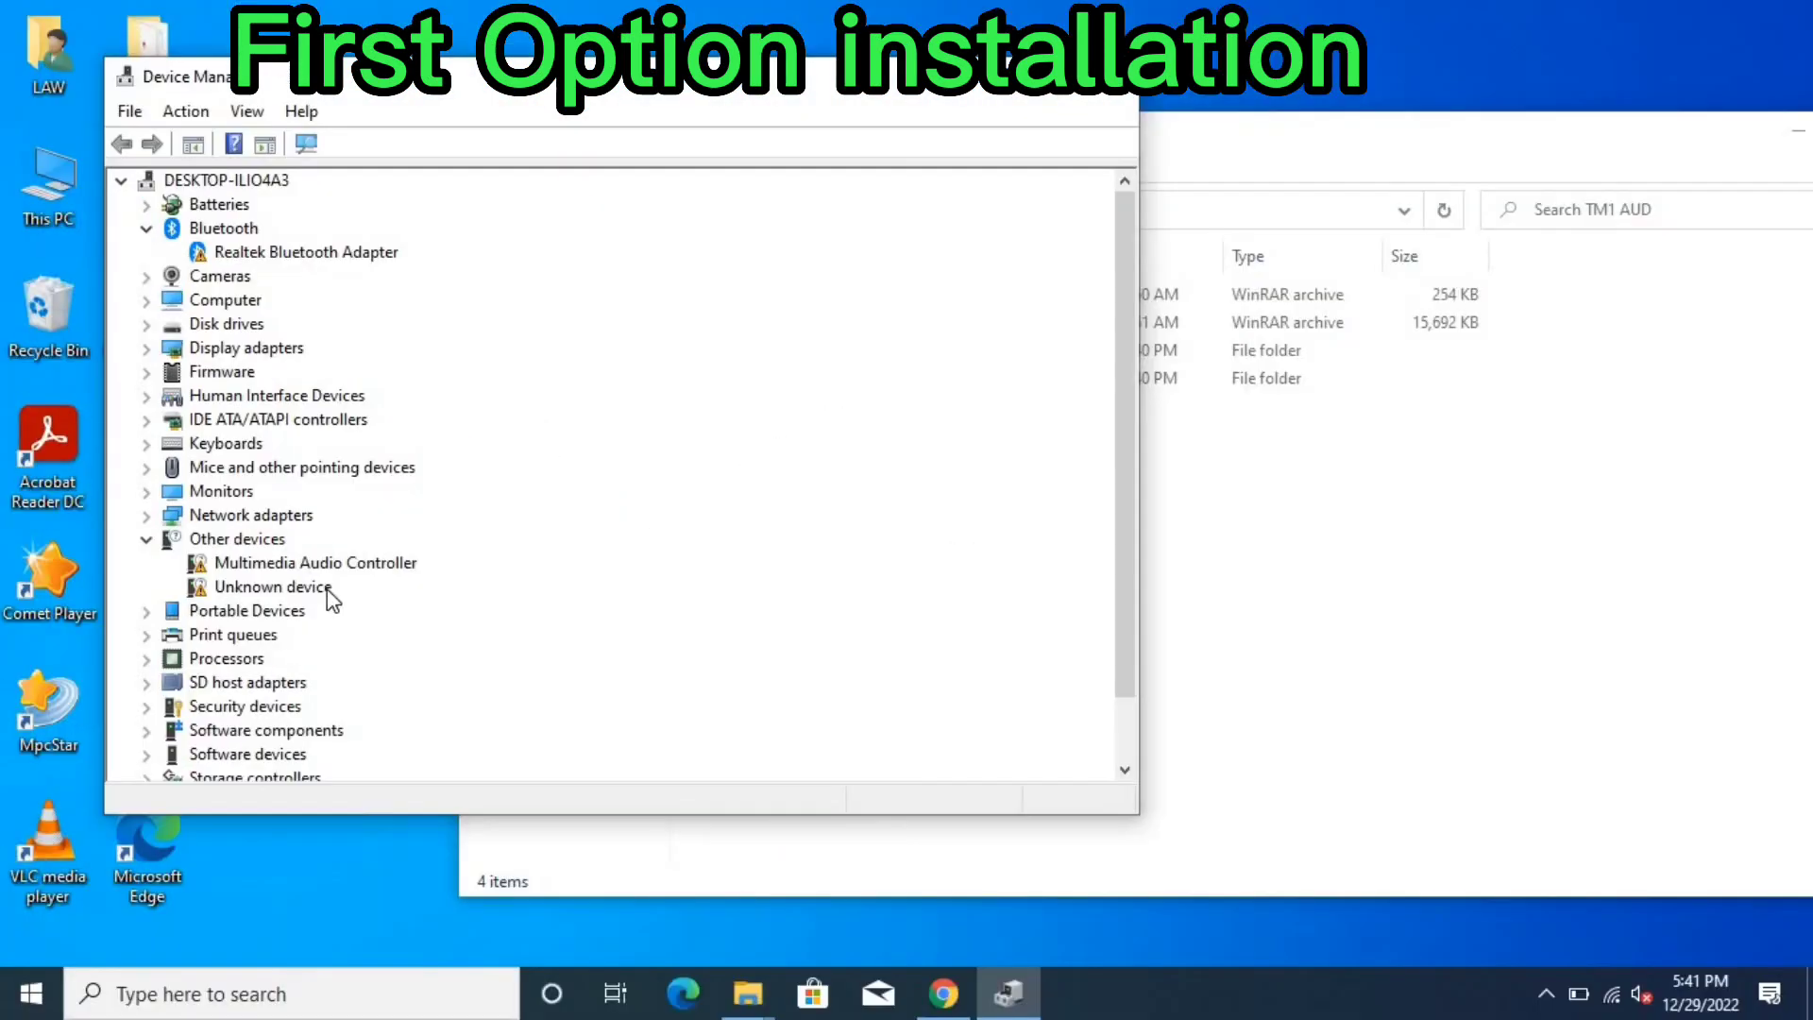
pyautogui.click(312, 564)
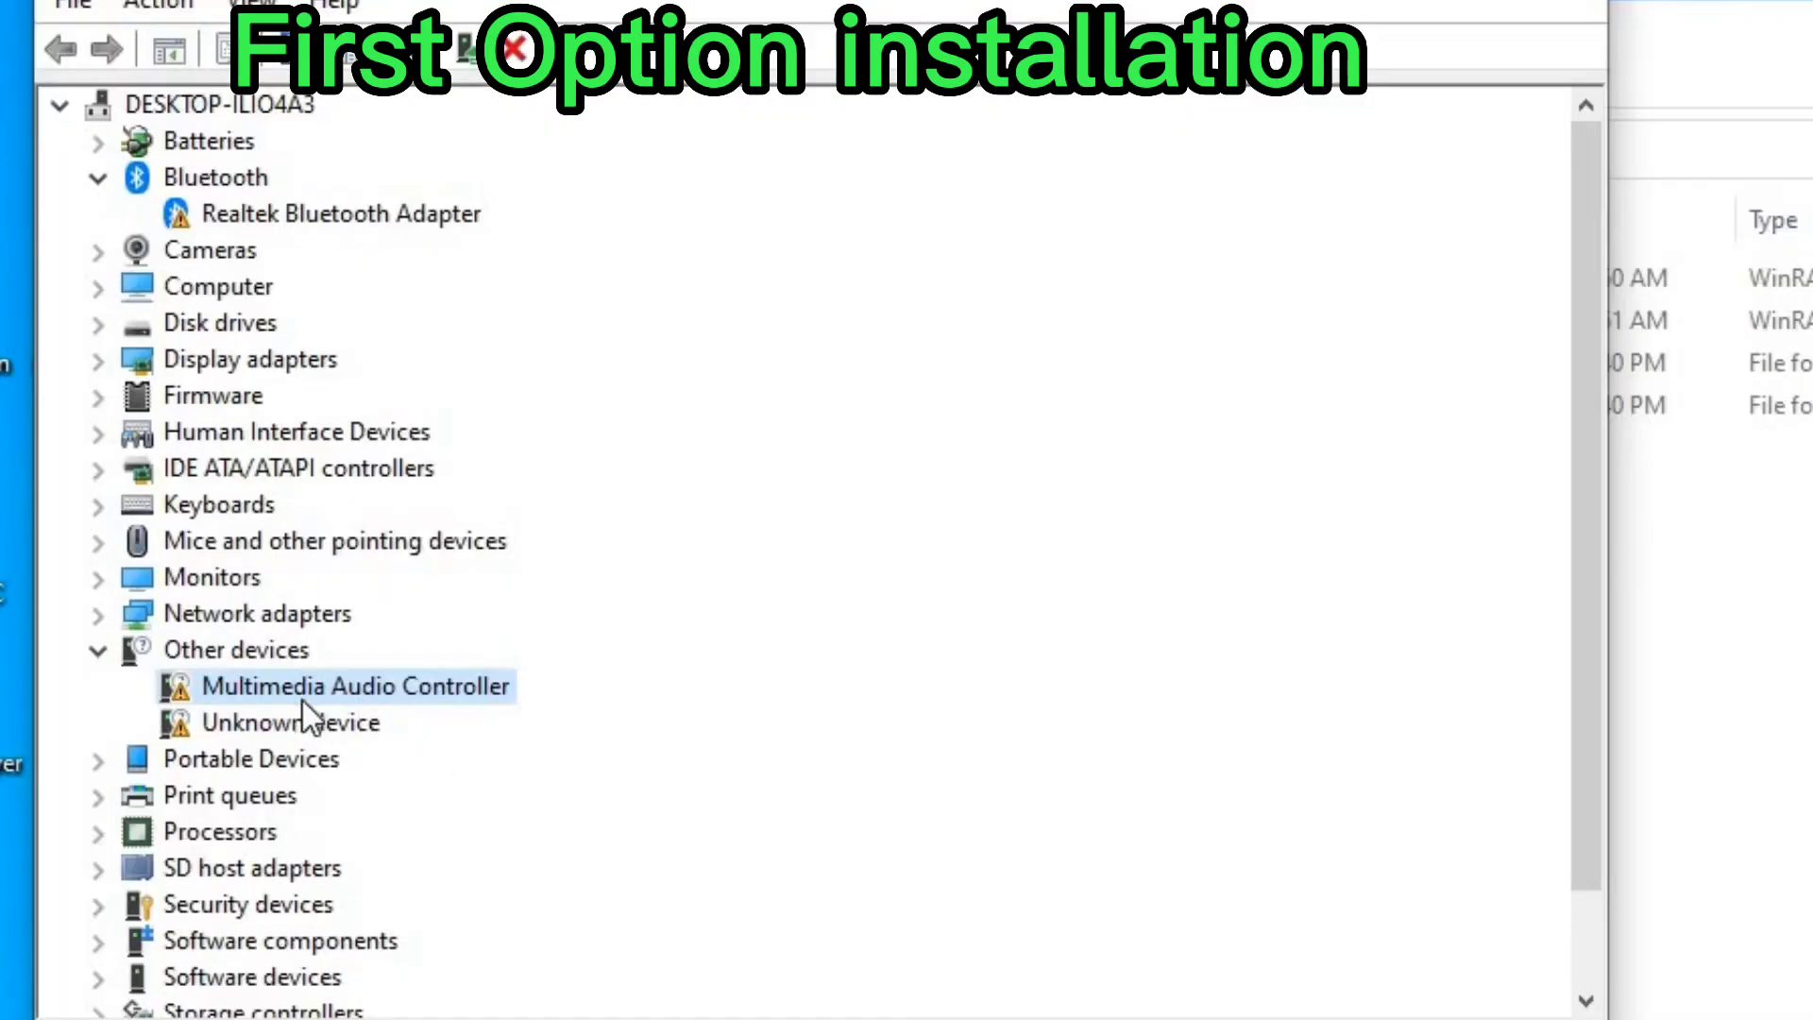
pyautogui.rightClick(302, 696)
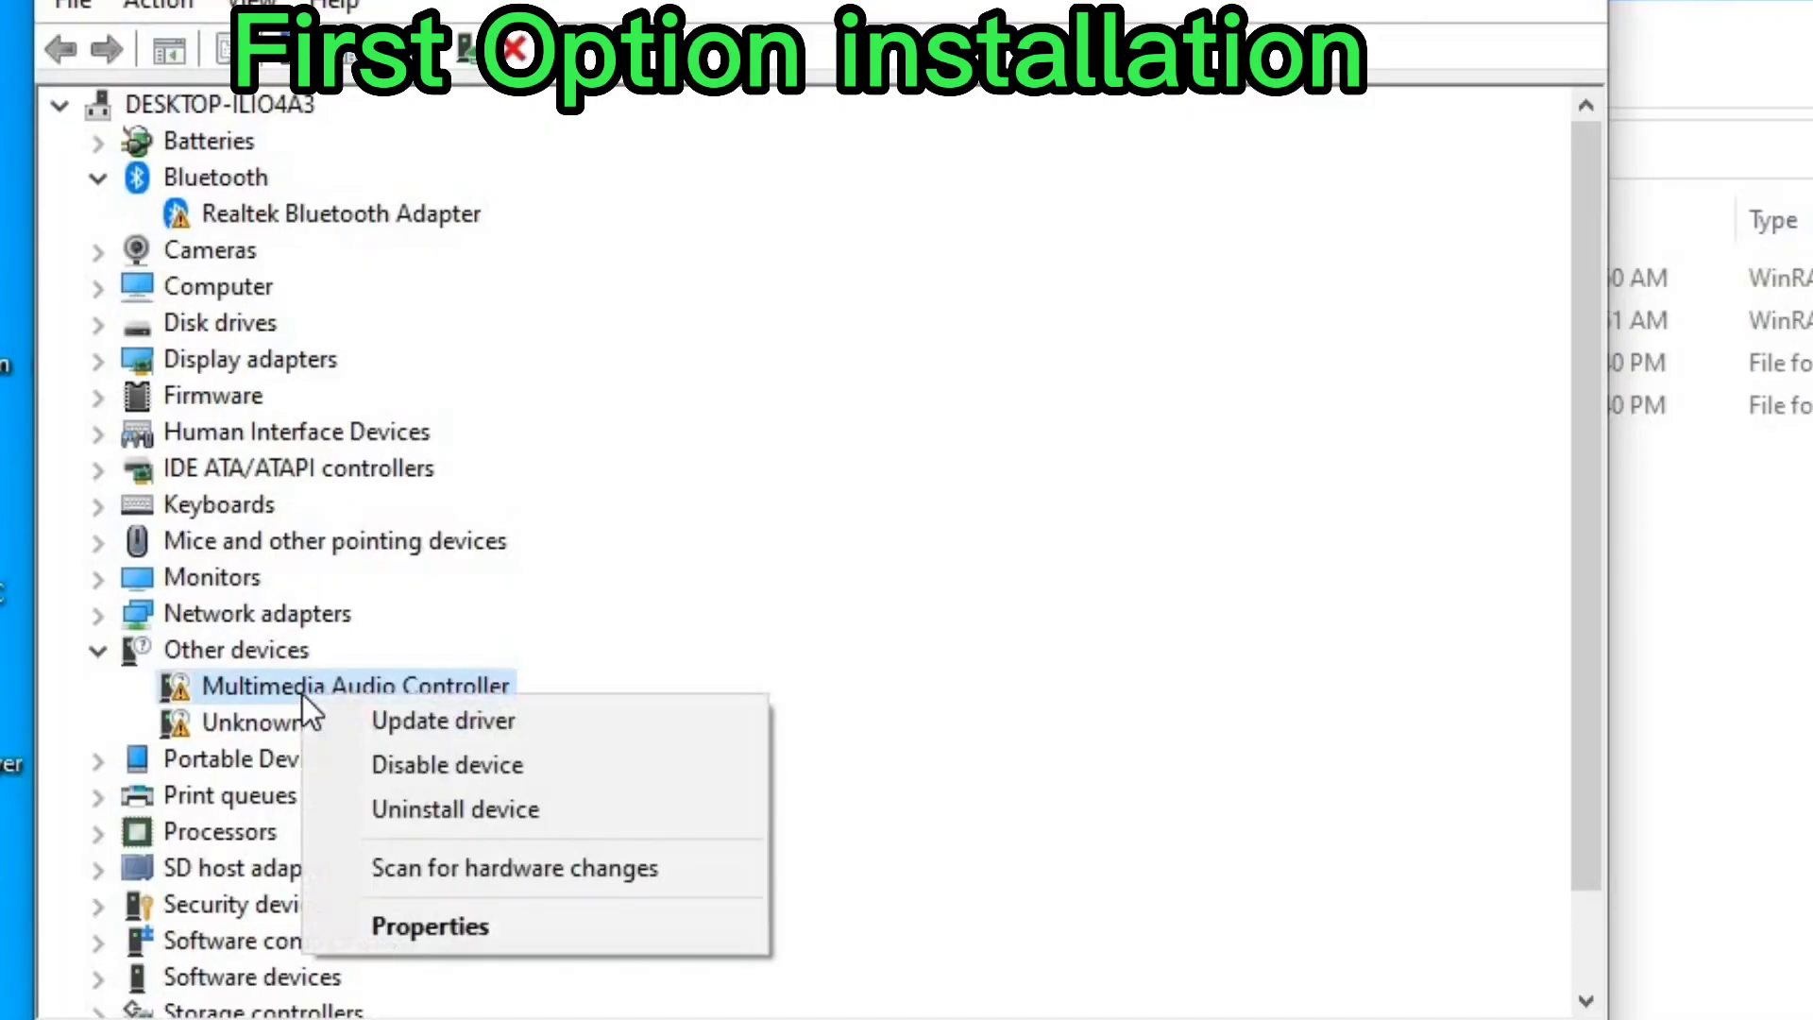
pyautogui.click(438, 732)
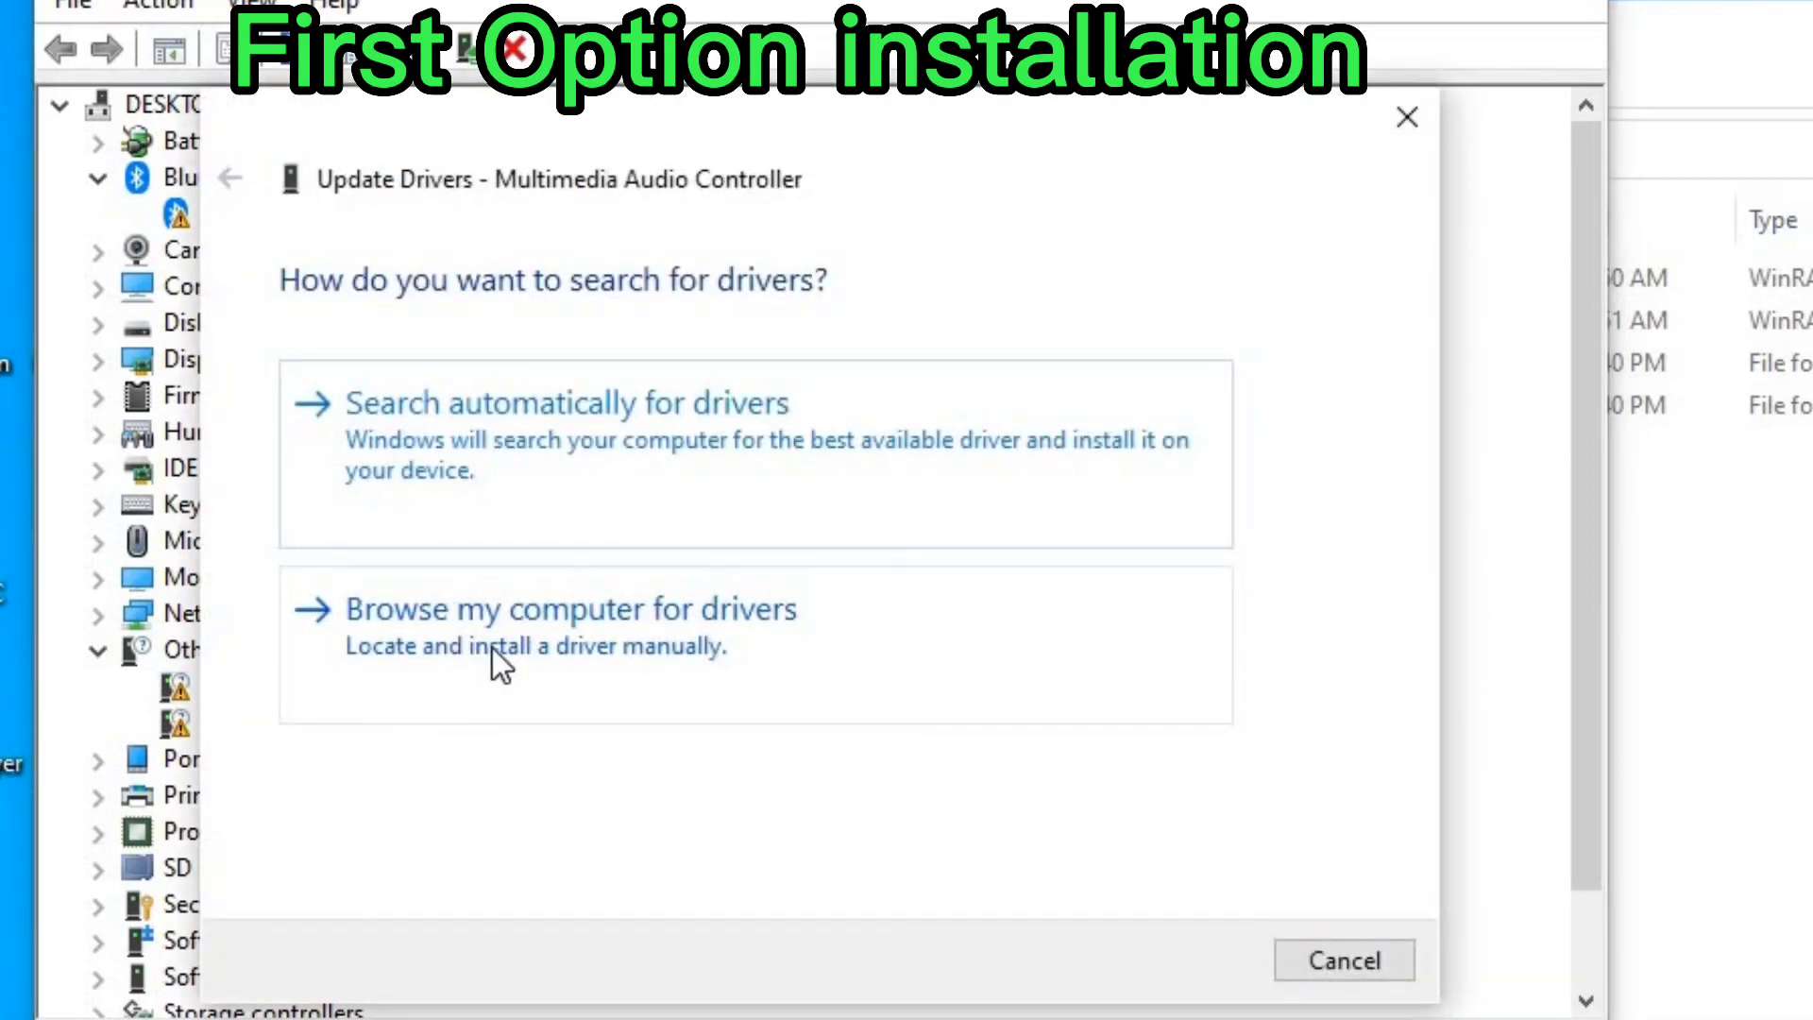
pyautogui.click(545, 628)
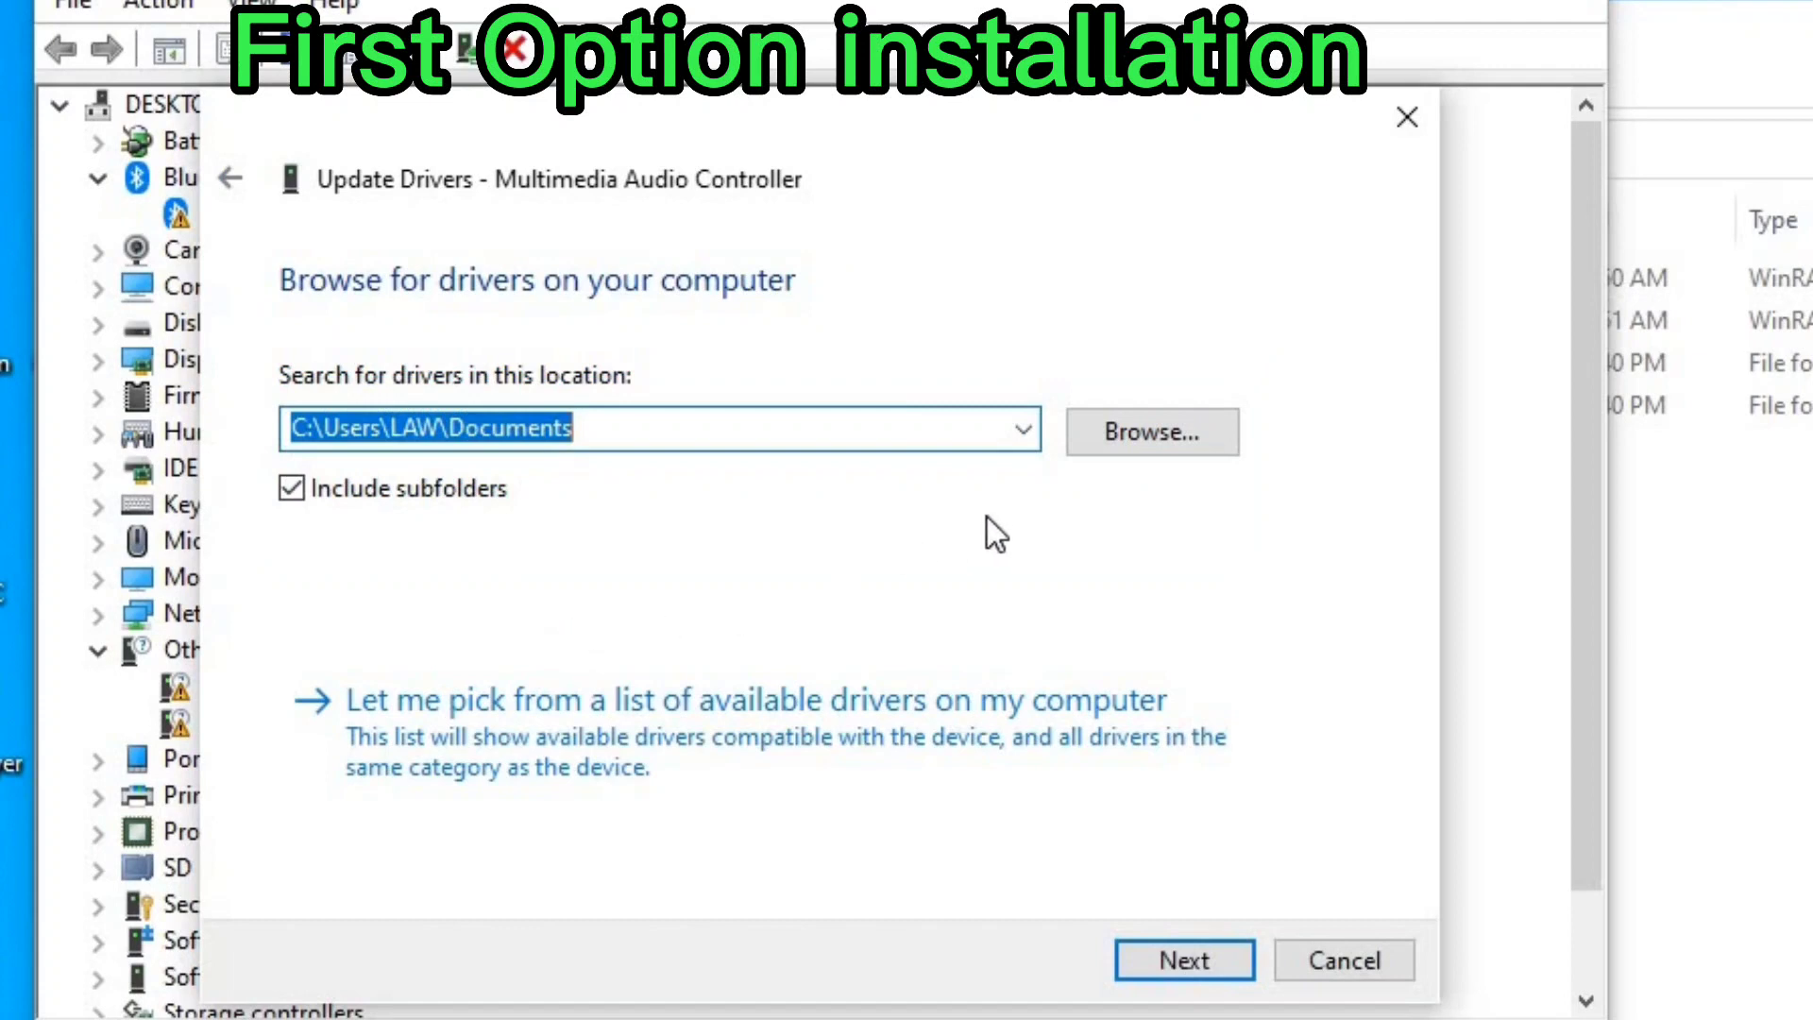
pyautogui.click(1152, 442)
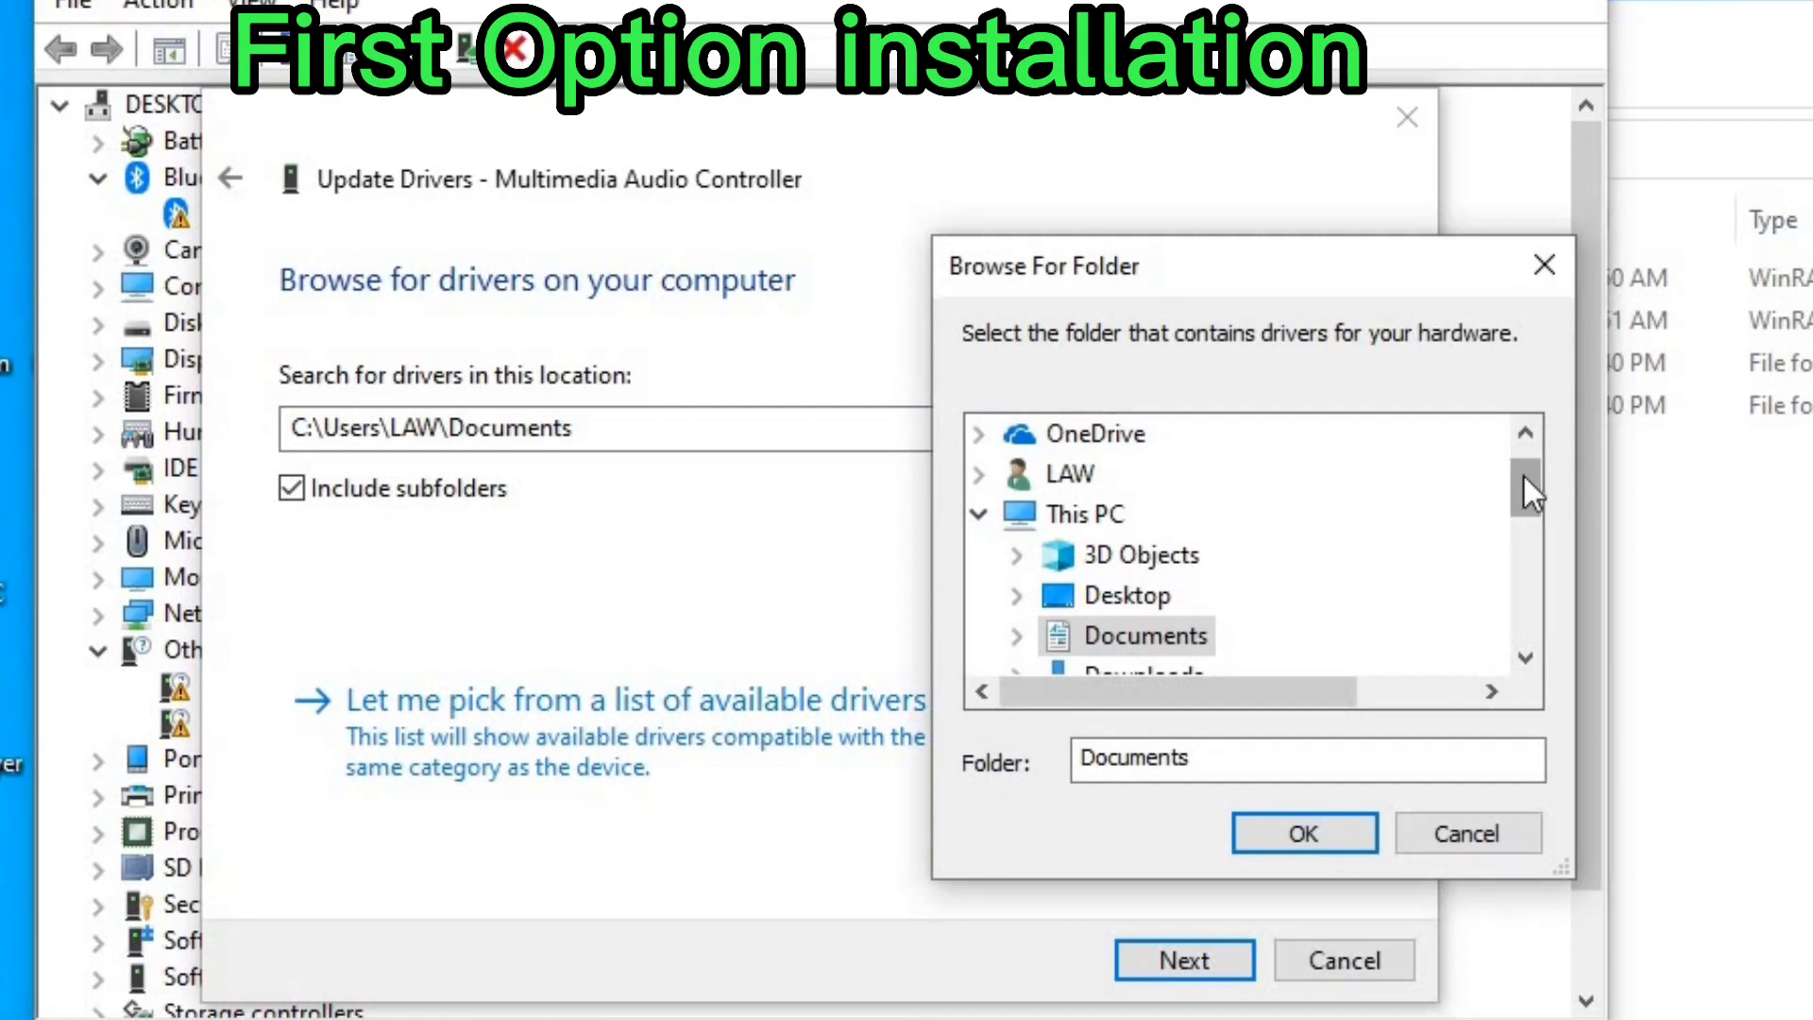
pyautogui.moveTo(1530, 491)
pyautogui.mouseDown()
pyautogui.moveTo(1534, 555)
pyautogui.moveTo(1539, 456)
pyautogui.moveTo(1555, 466)
pyautogui.moveTo(1528, 474)
pyautogui.mouseUp()
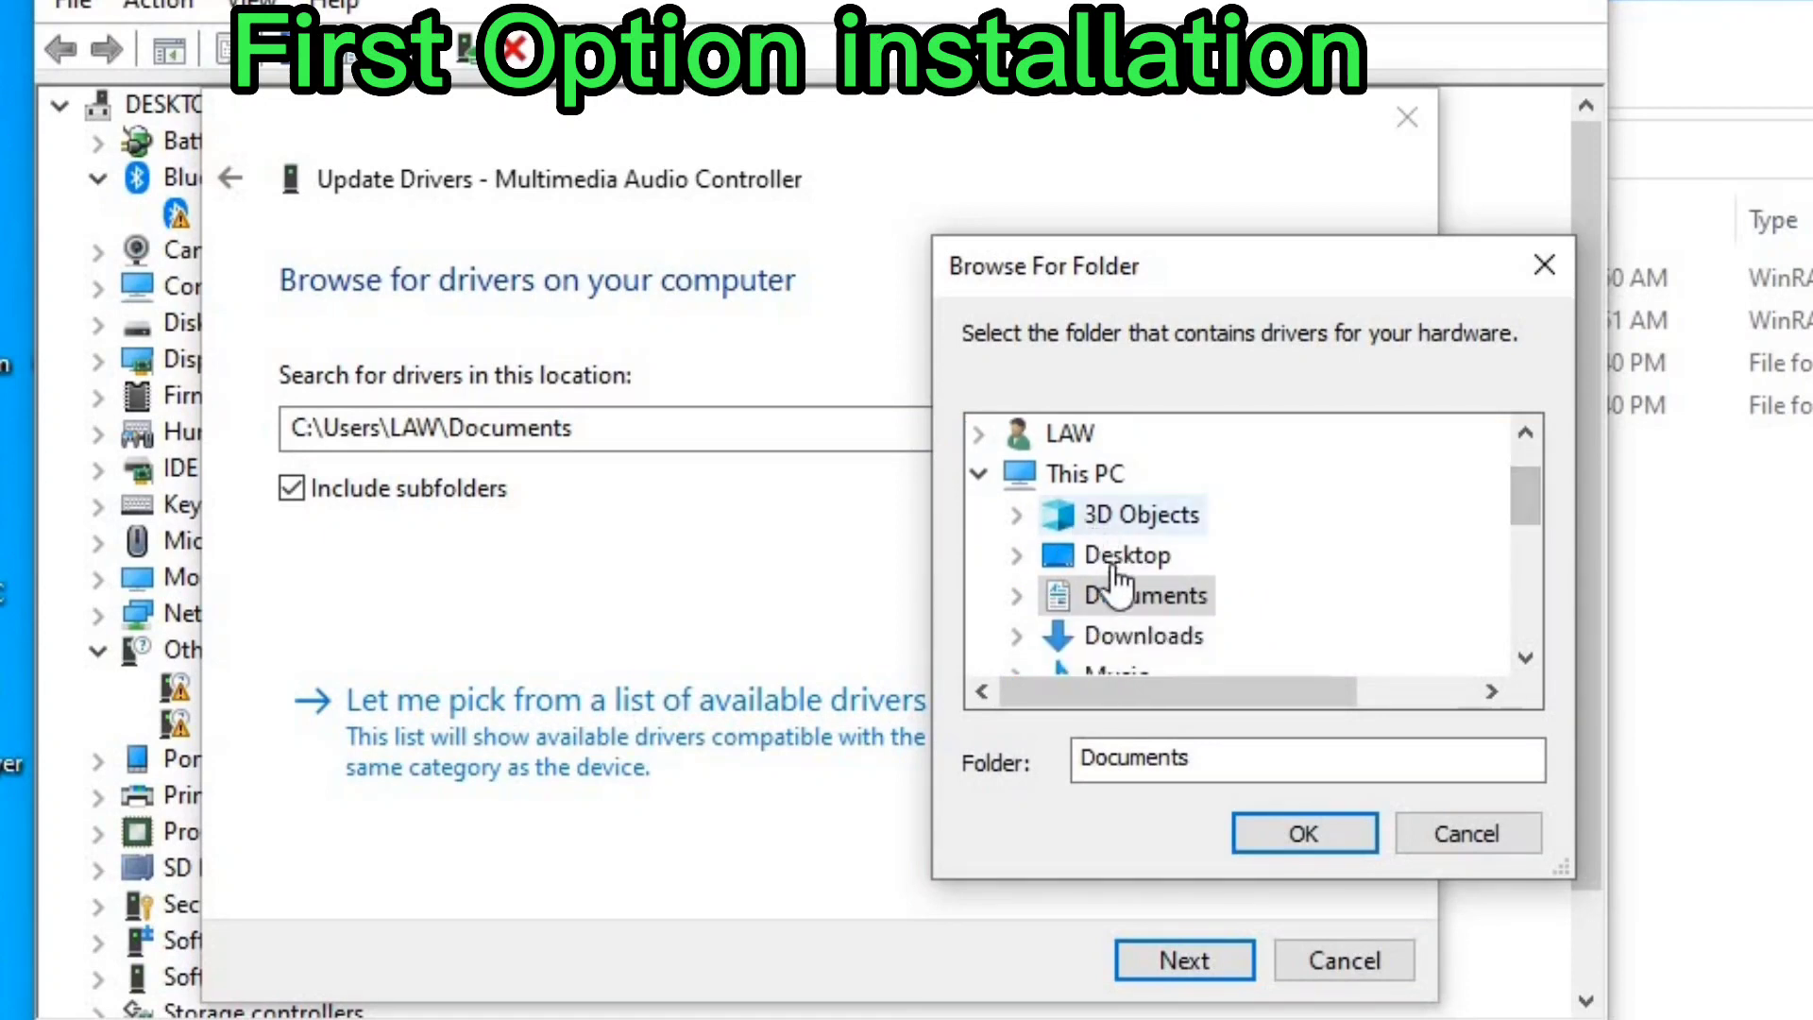
pyautogui.doubleClick(1129, 559)
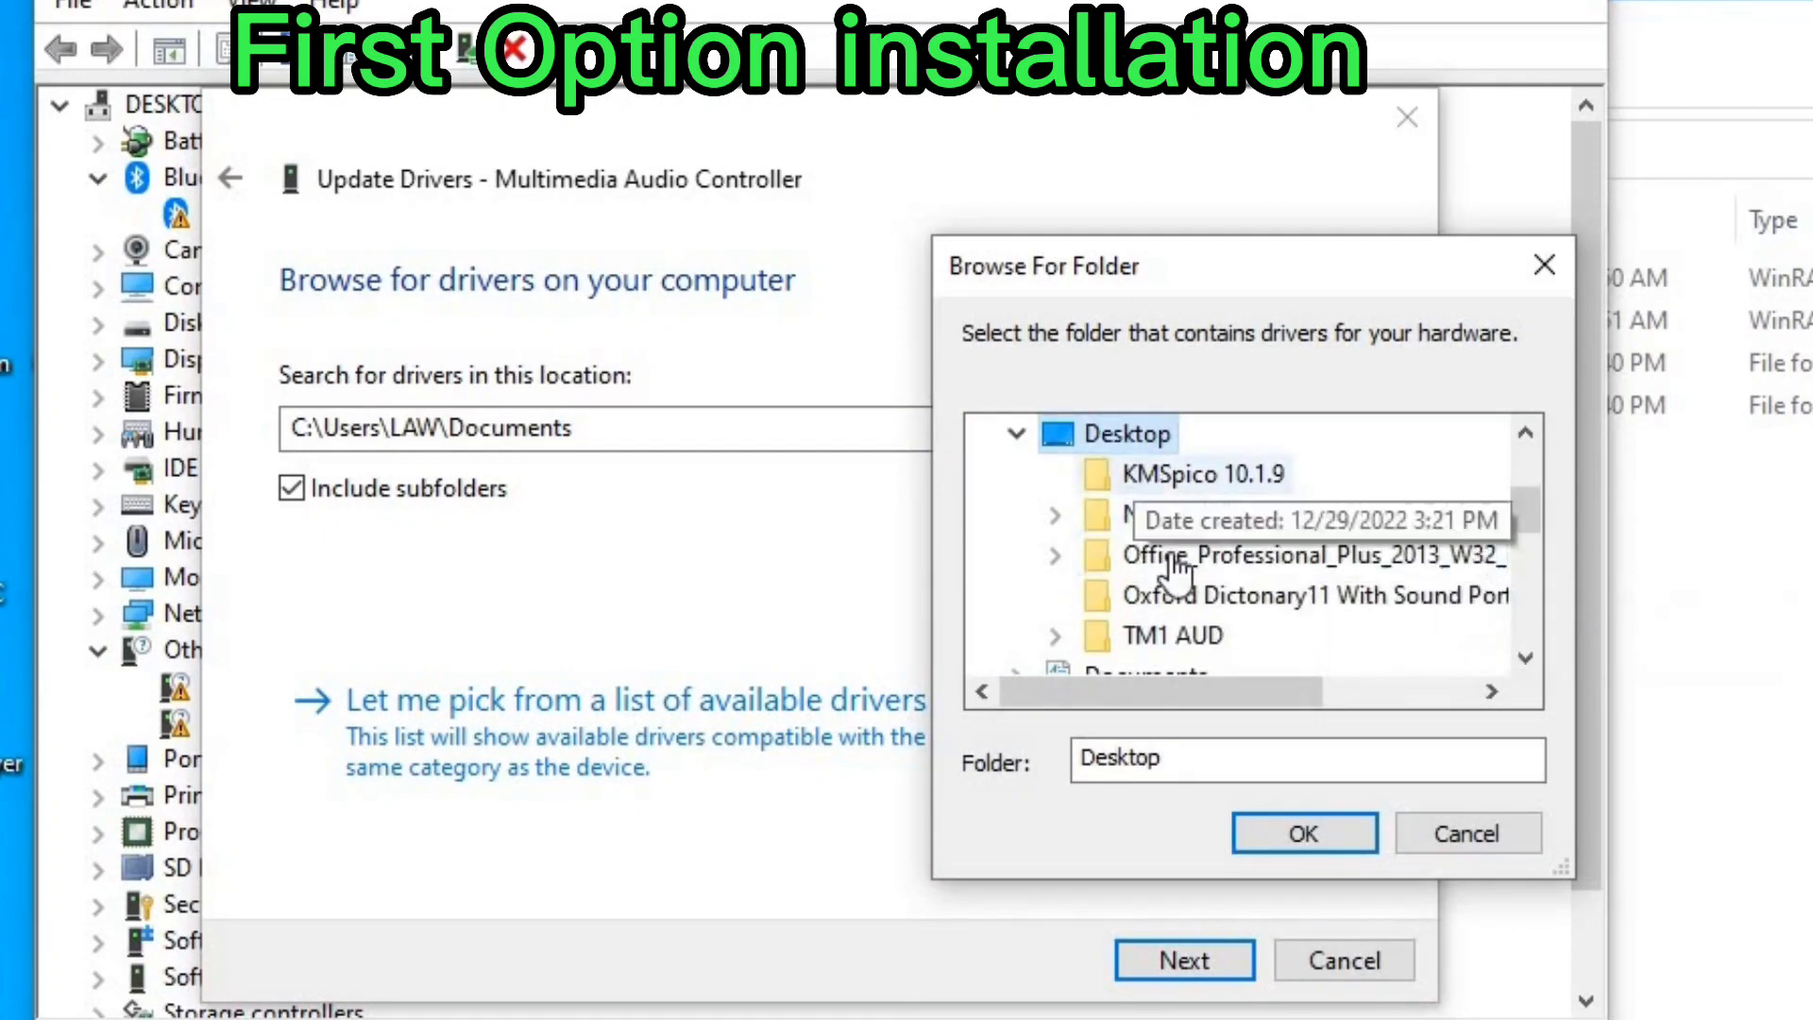
pyautogui.doubleClick(1167, 650)
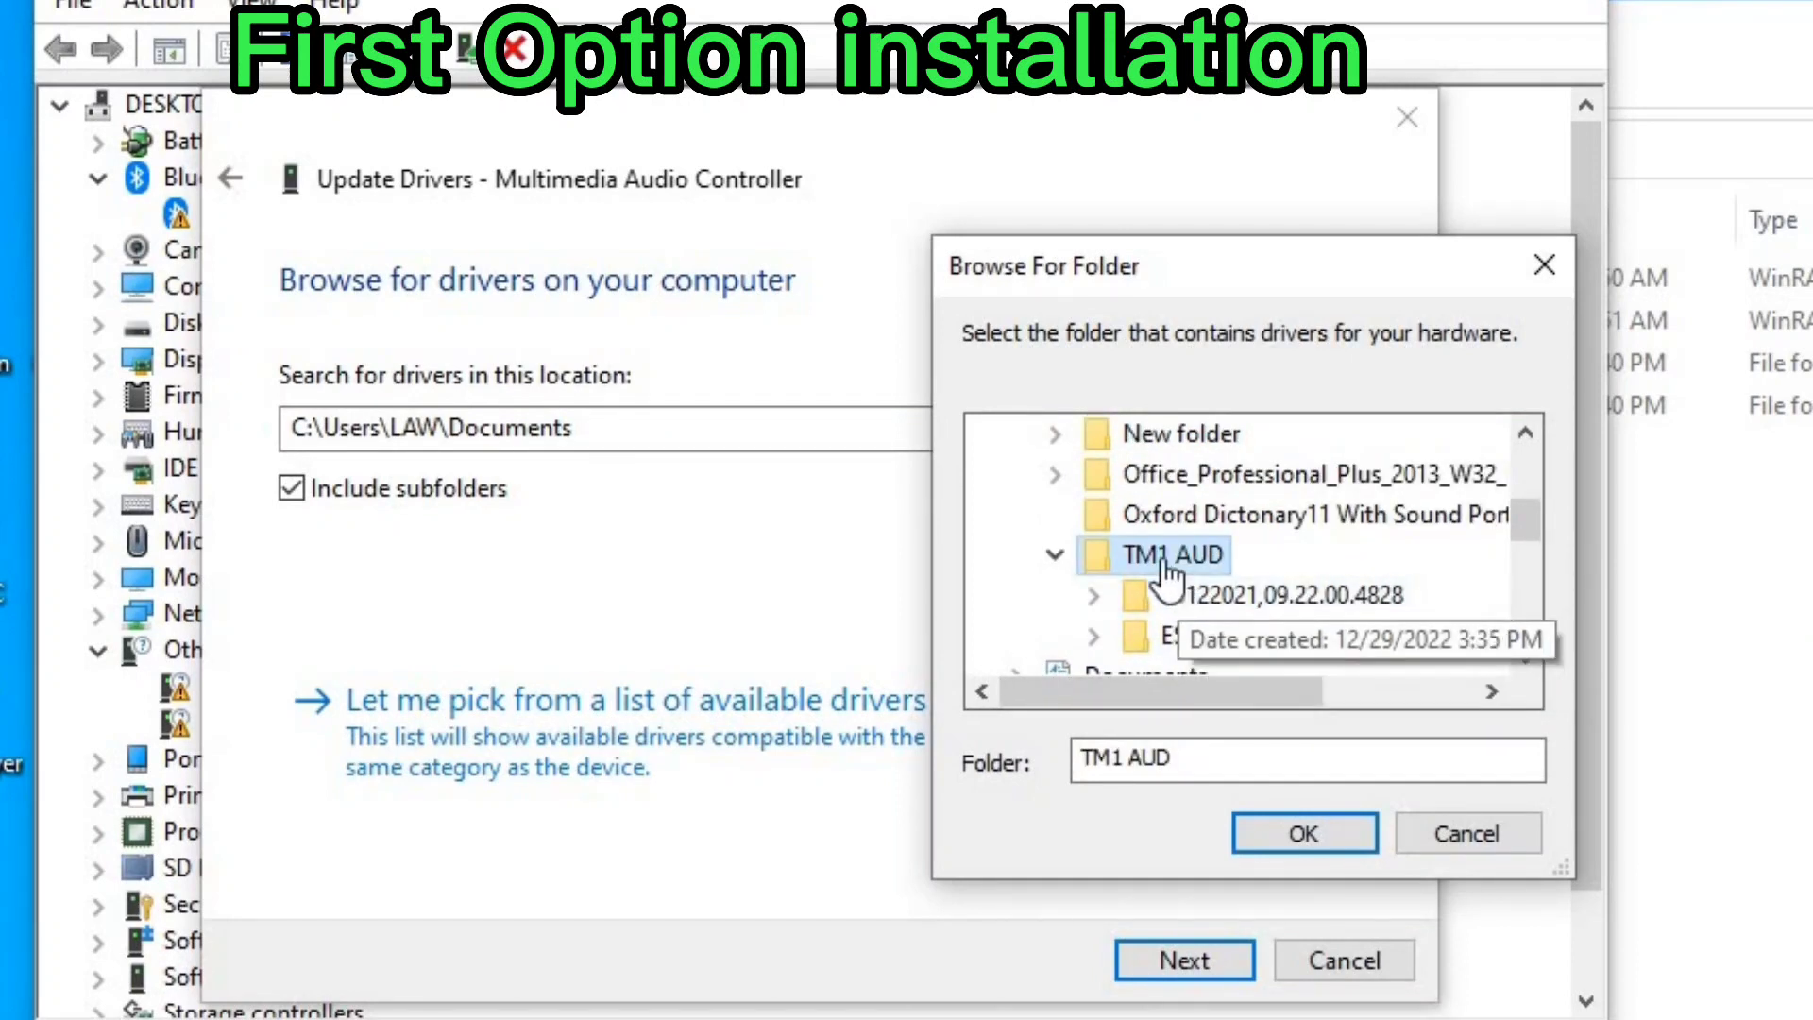
pyautogui.click(1284, 840)
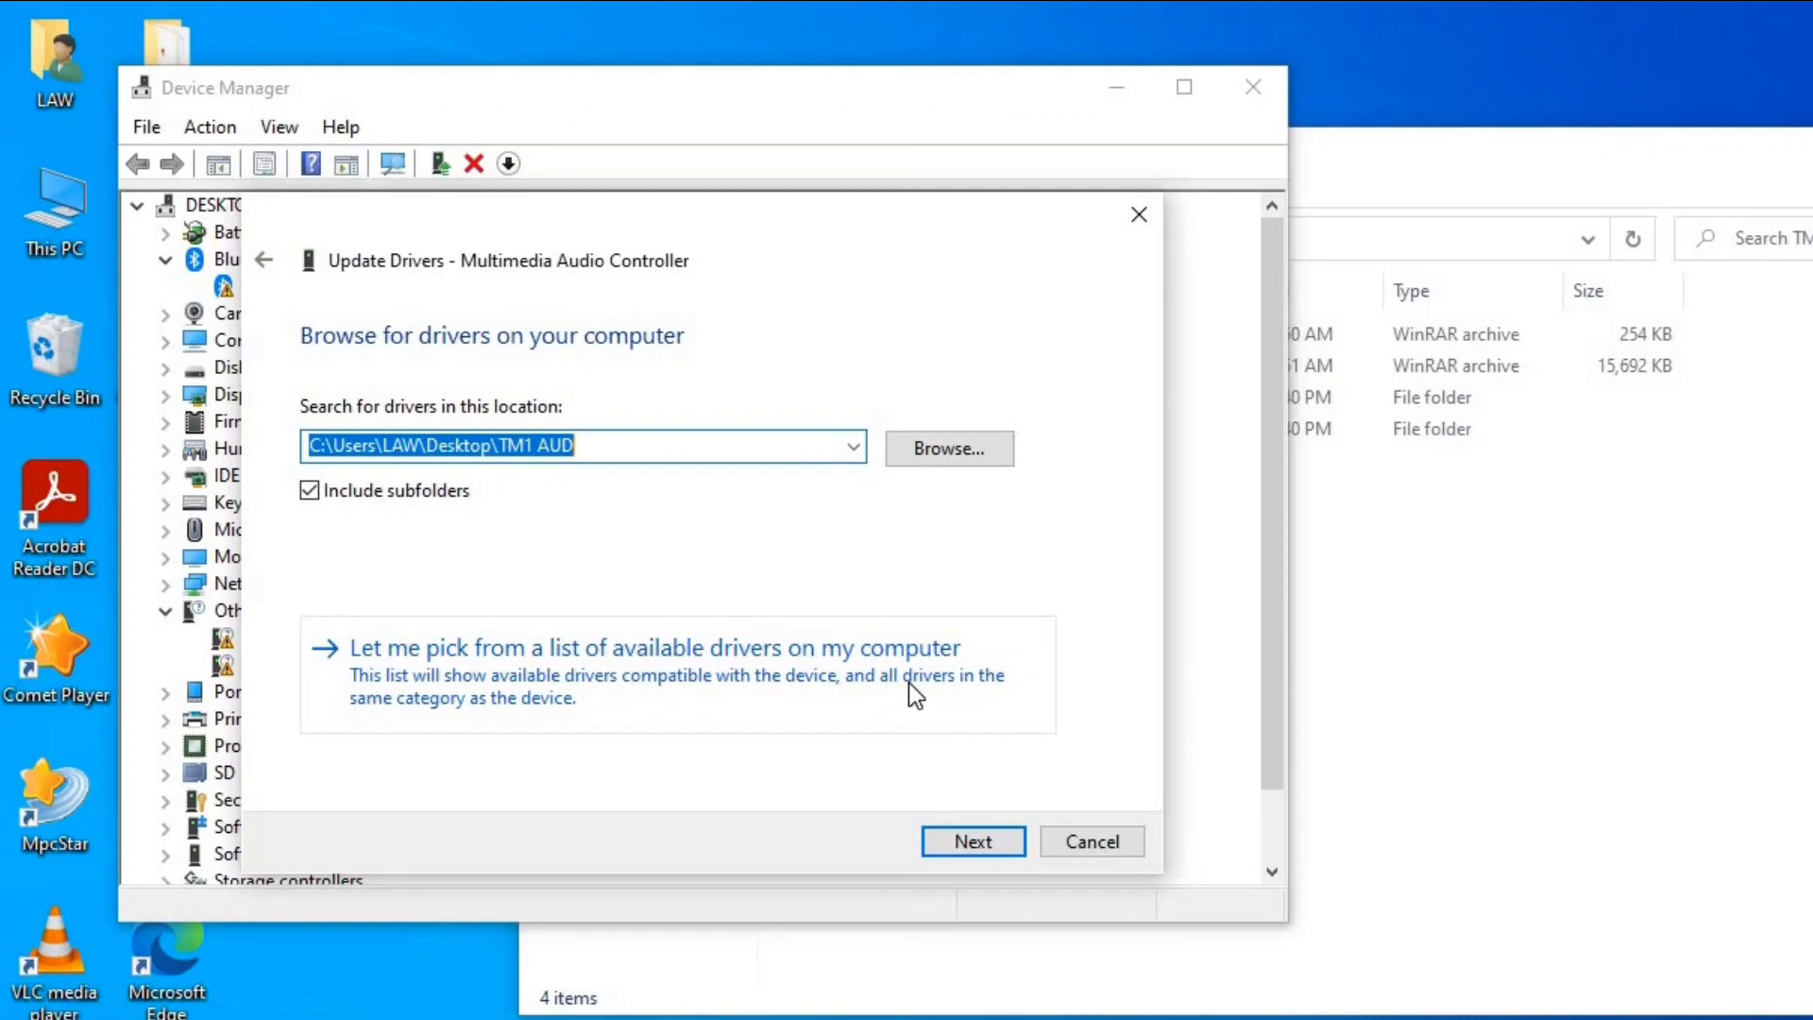
# Cancel the driver update, close Device Manager, and open TM1 AUD's ES V2.3(1) > ES V2.3 folder
pyautogui.press('Escape')
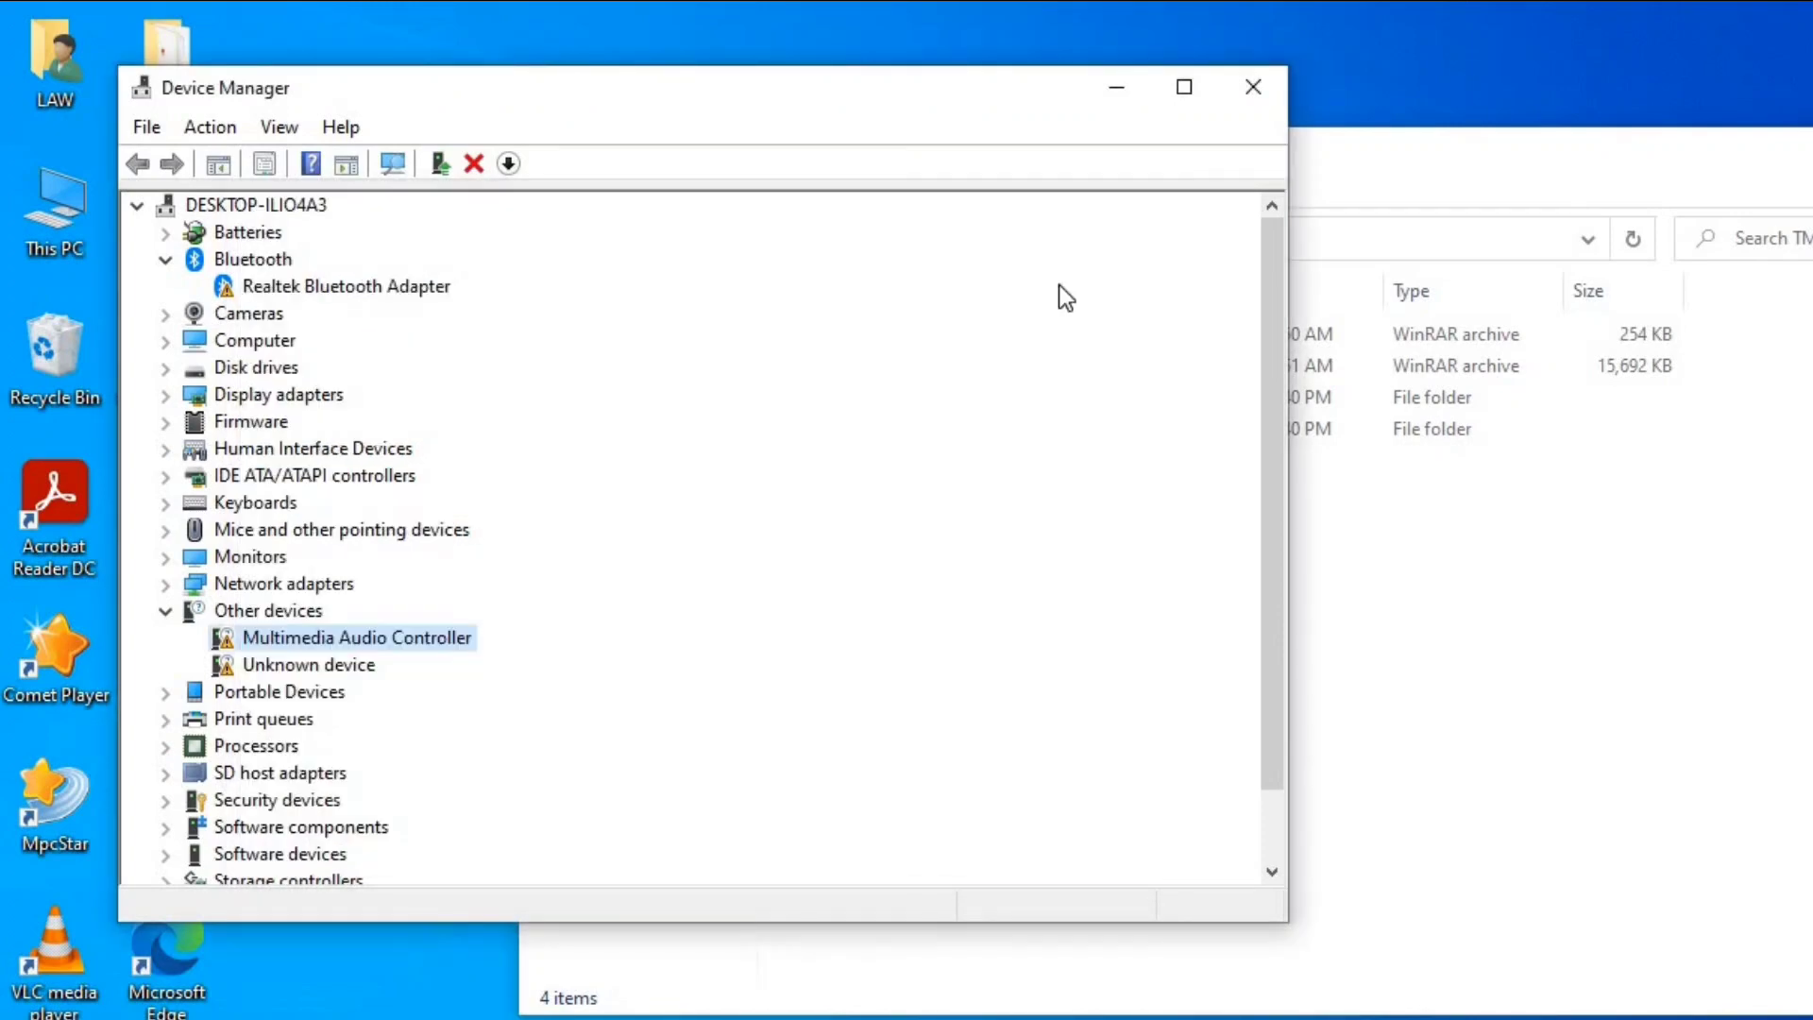
pyautogui.click(1249, 90)
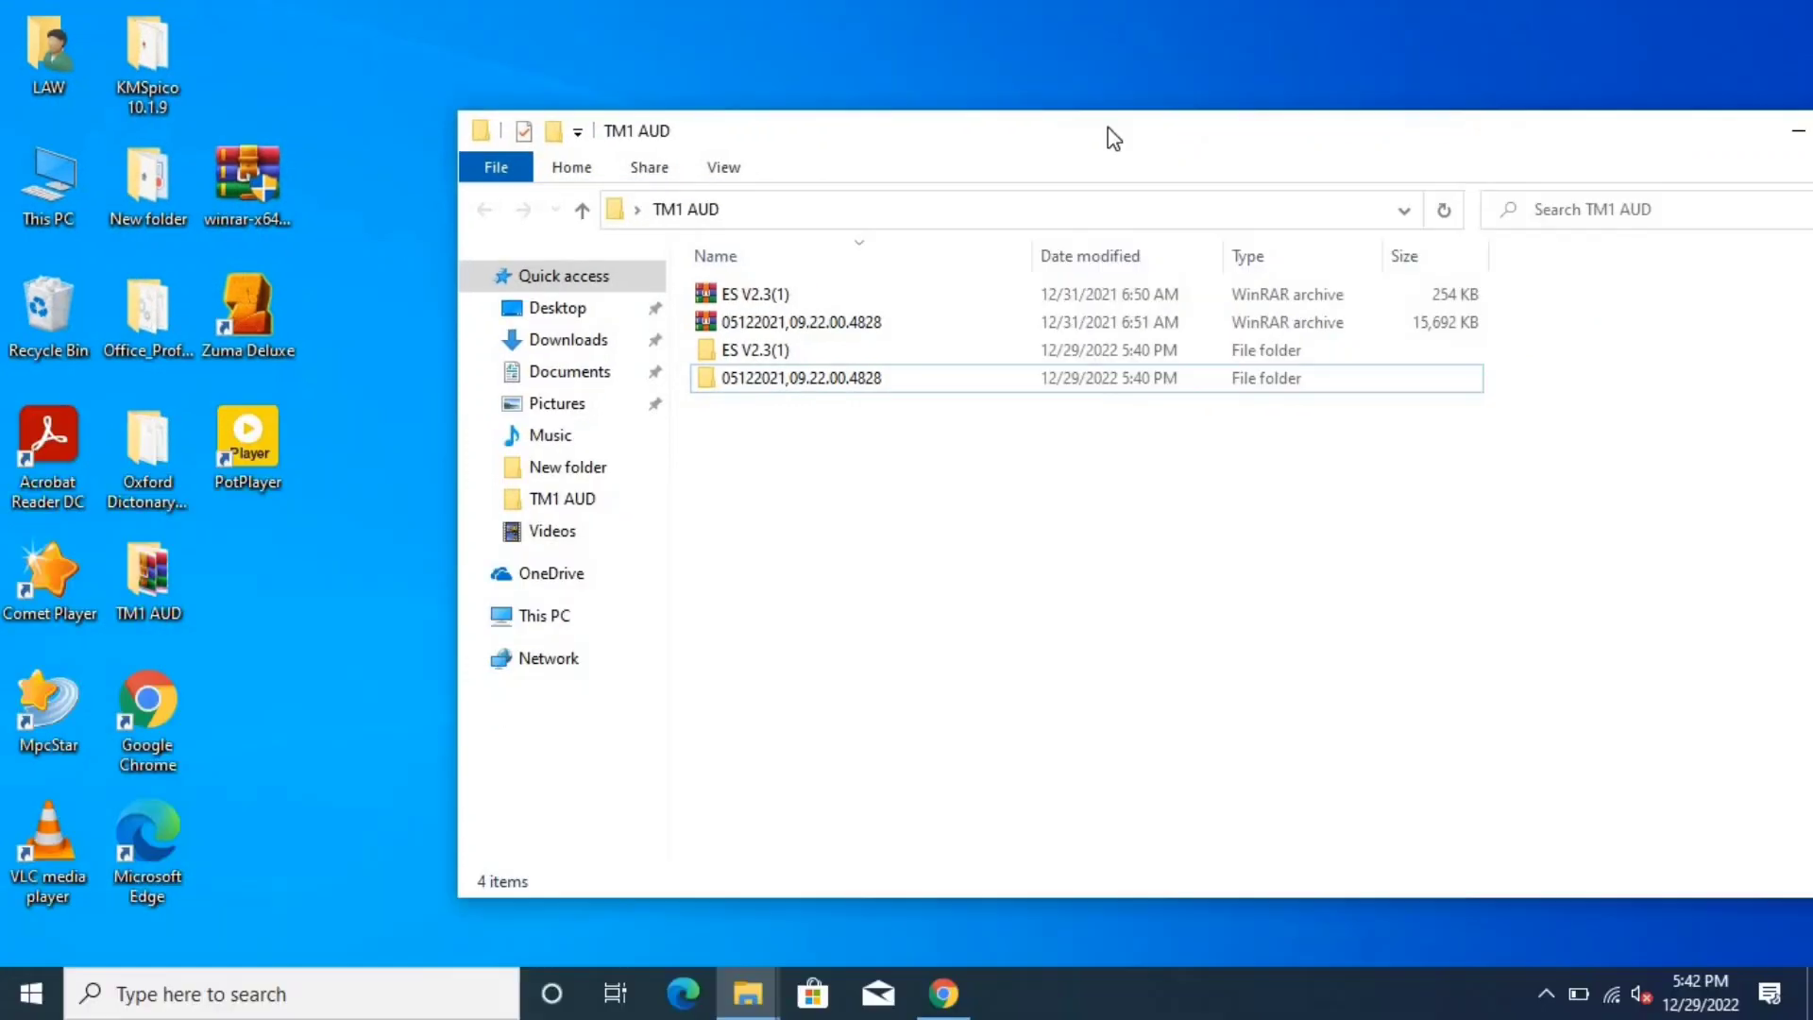
pyautogui.moveTo(1114, 139); pyautogui.dragTo(981, 132)
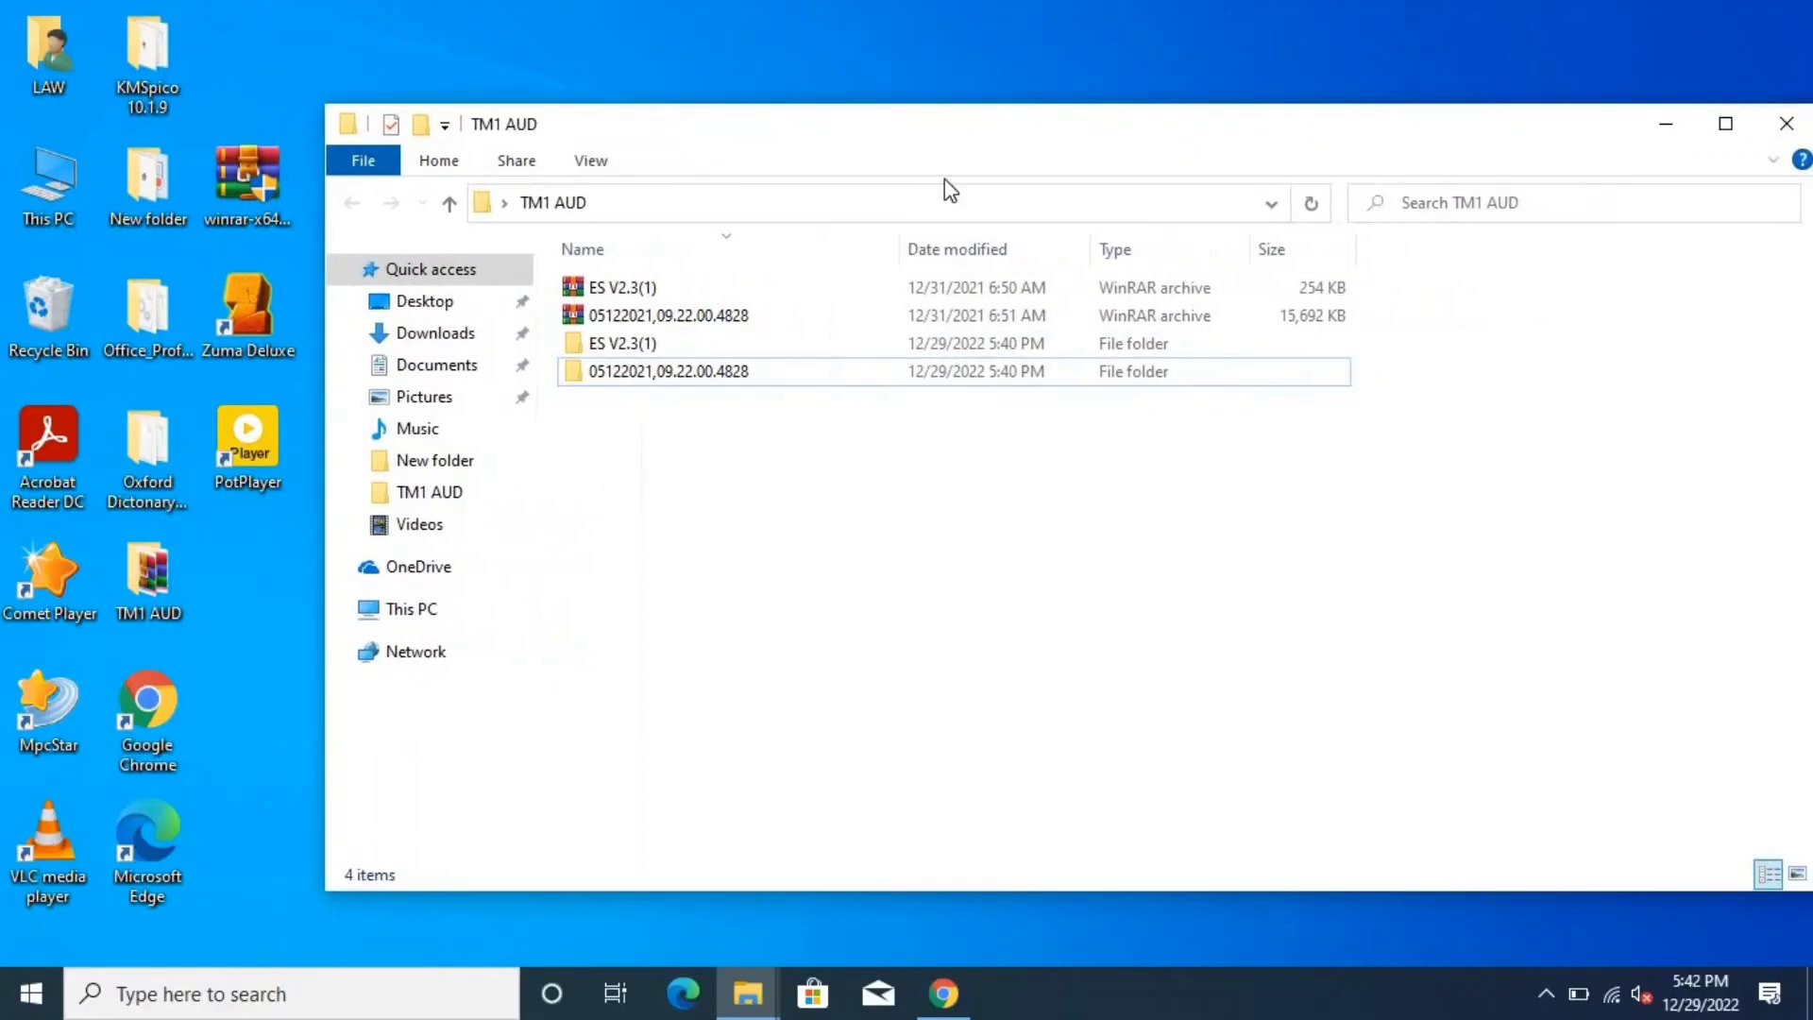
pyautogui.click(631, 345)
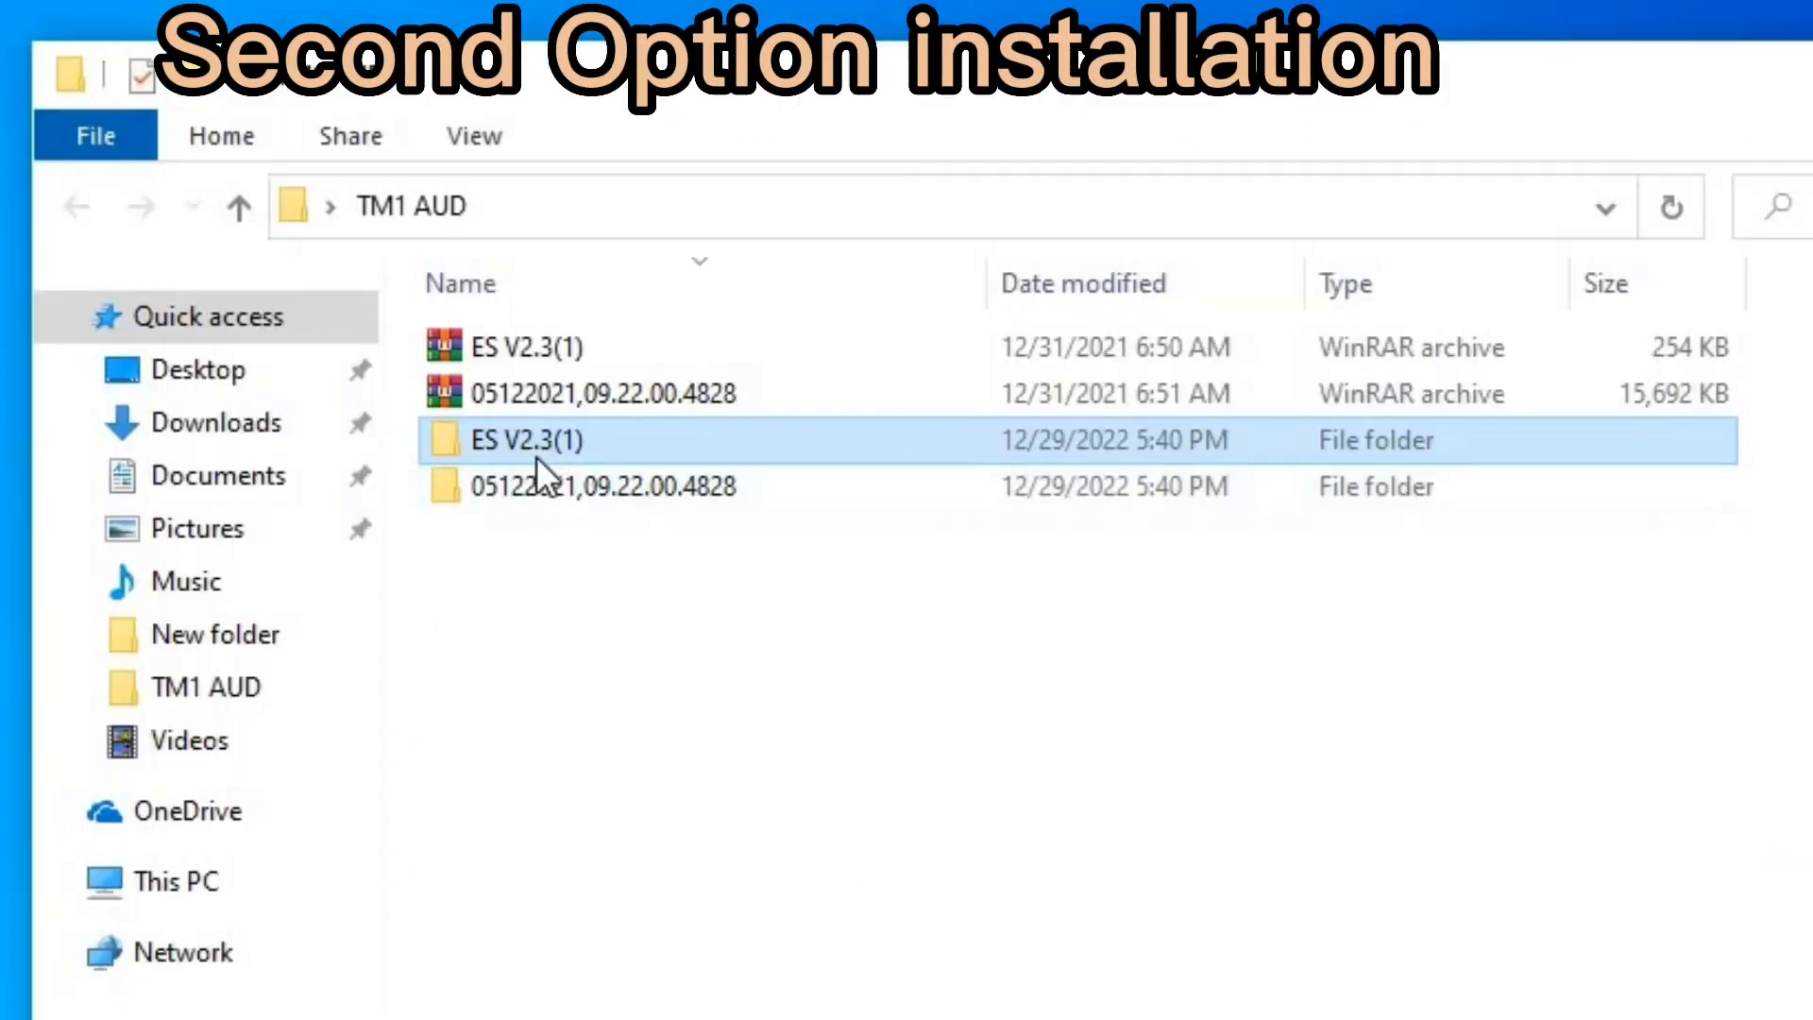
pyautogui.doubleClick(536, 457)
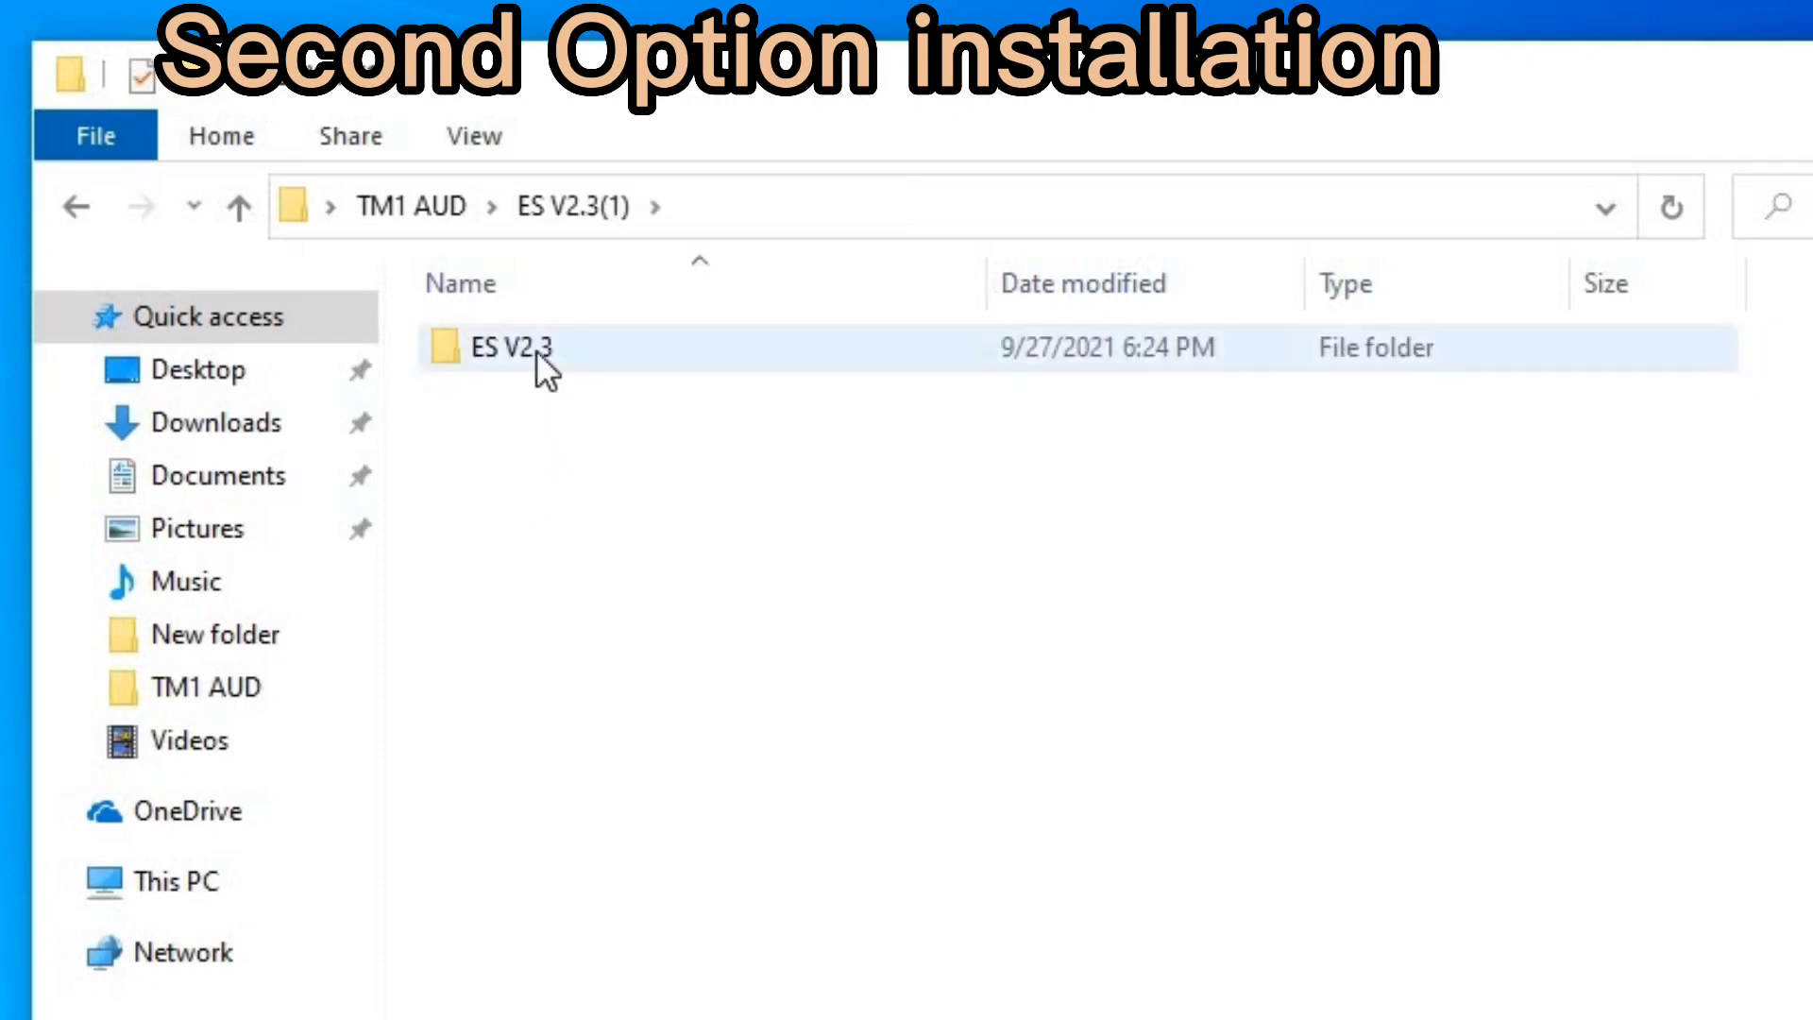
pyautogui.click(536, 349)
pyautogui.doubleClick(536, 350)
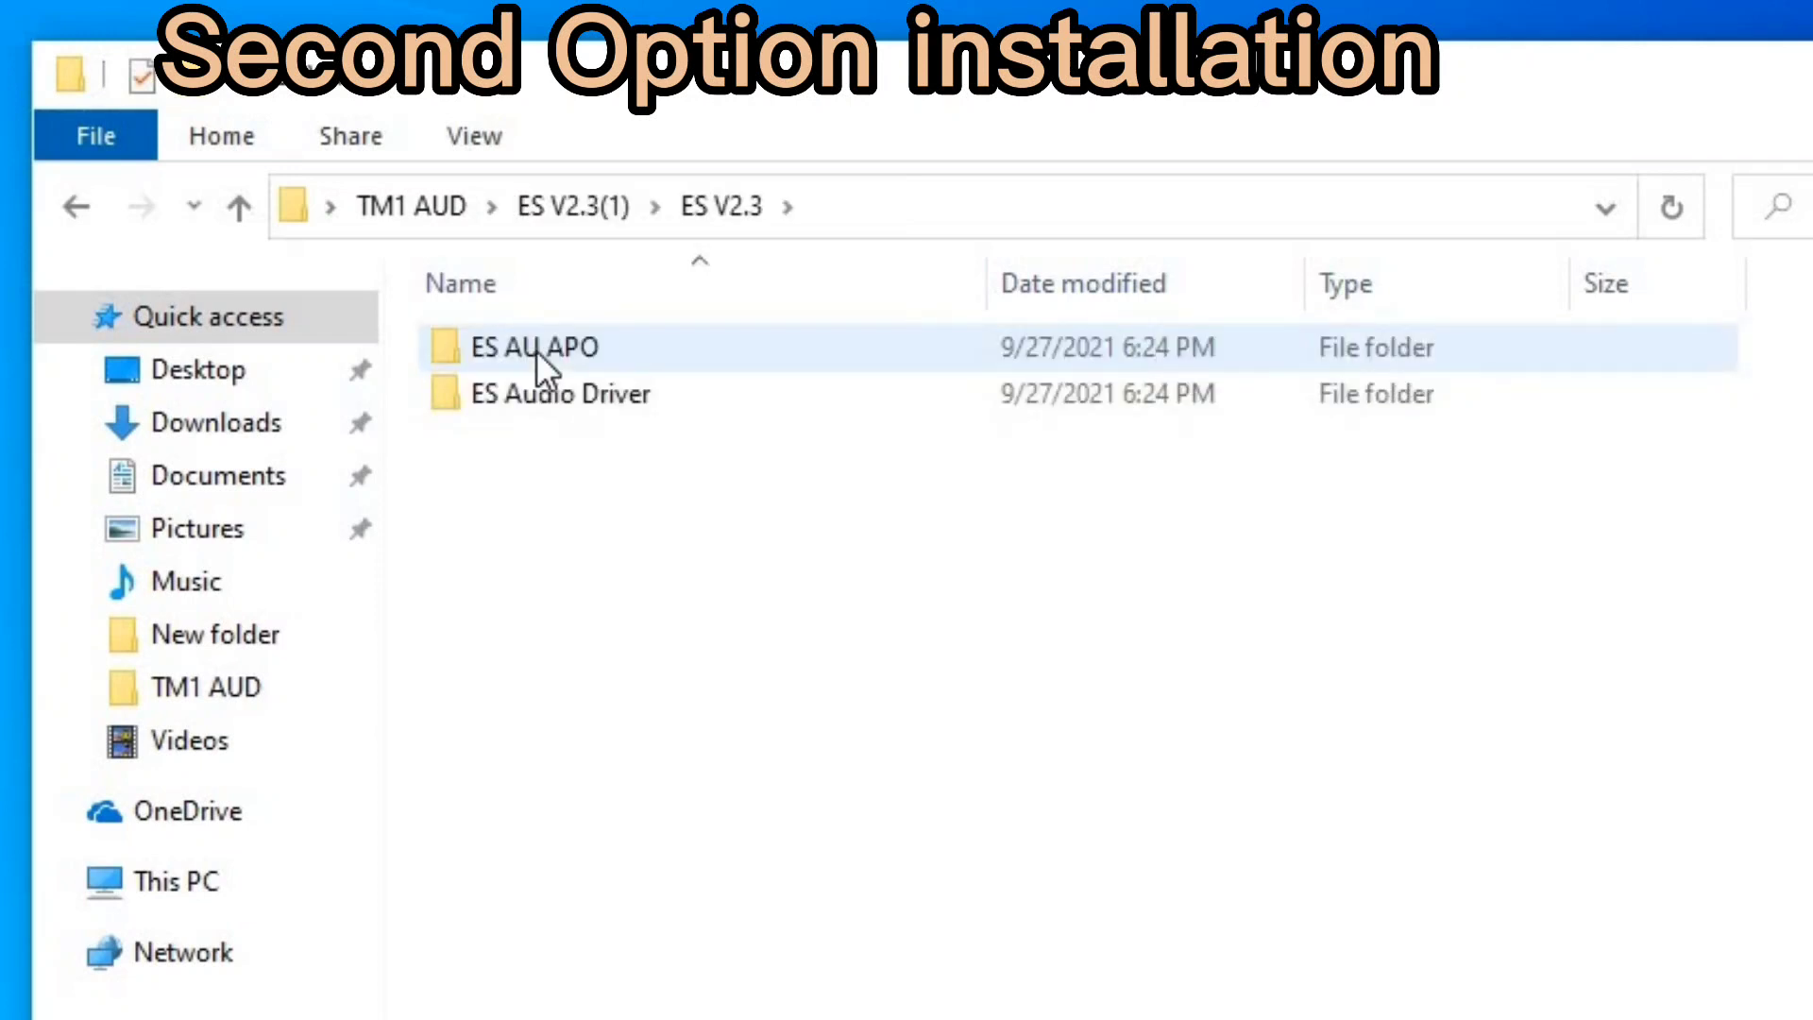
# In ES AU APO, install the ESAudApoEffect INF file and acknowledge the success message
pyautogui.click(537, 350)
pyautogui.doubleClick(542, 344)
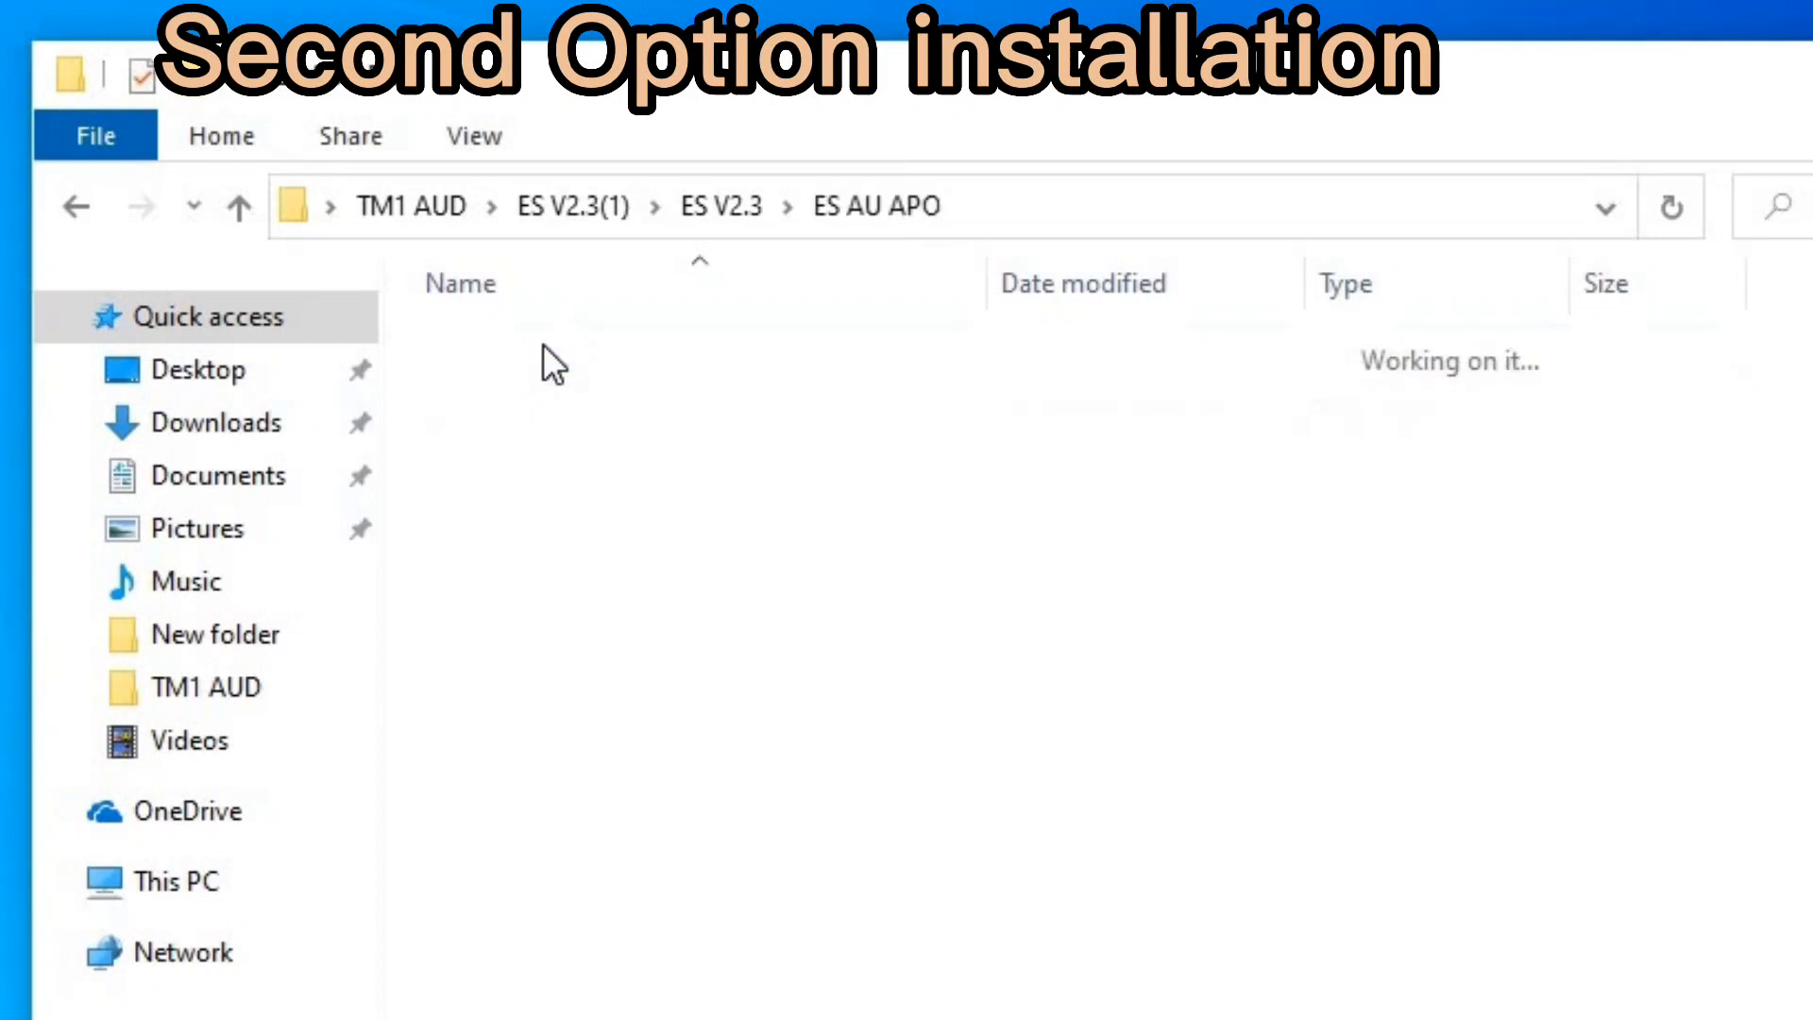
pyautogui.click(540, 340)
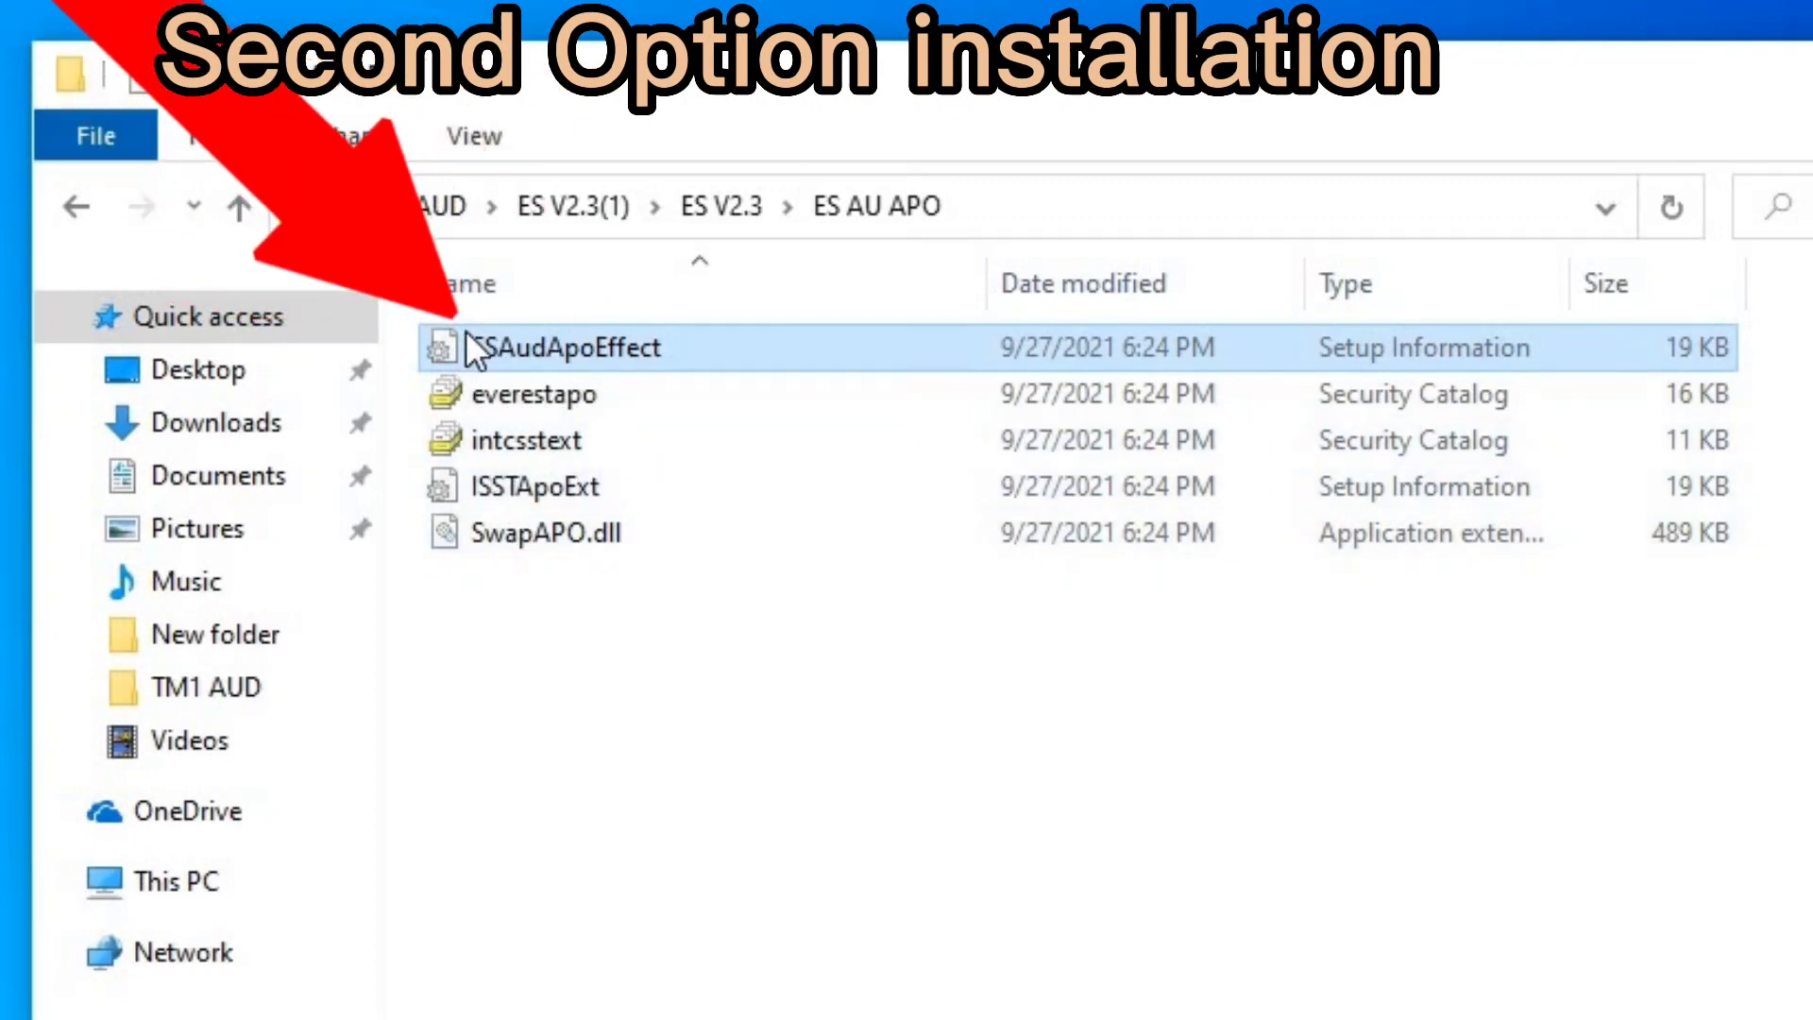
pyautogui.rightClick(487, 346)
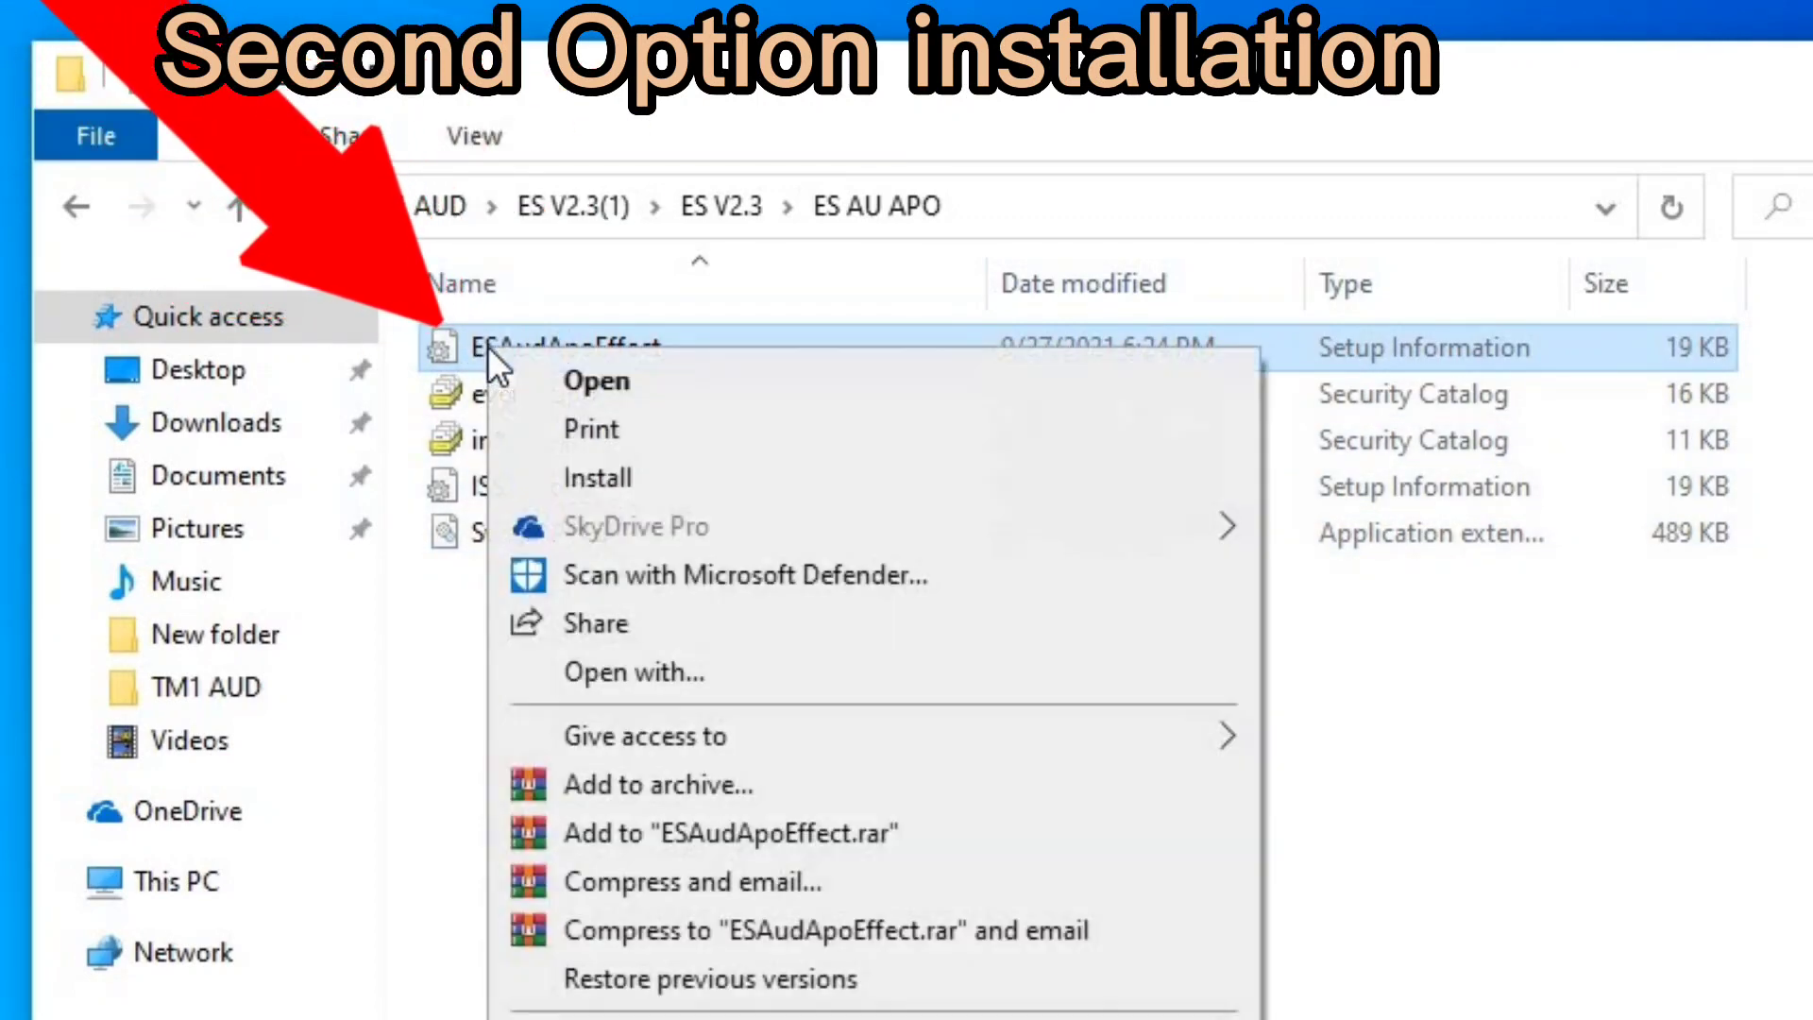
pyautogui.click(611, 480)
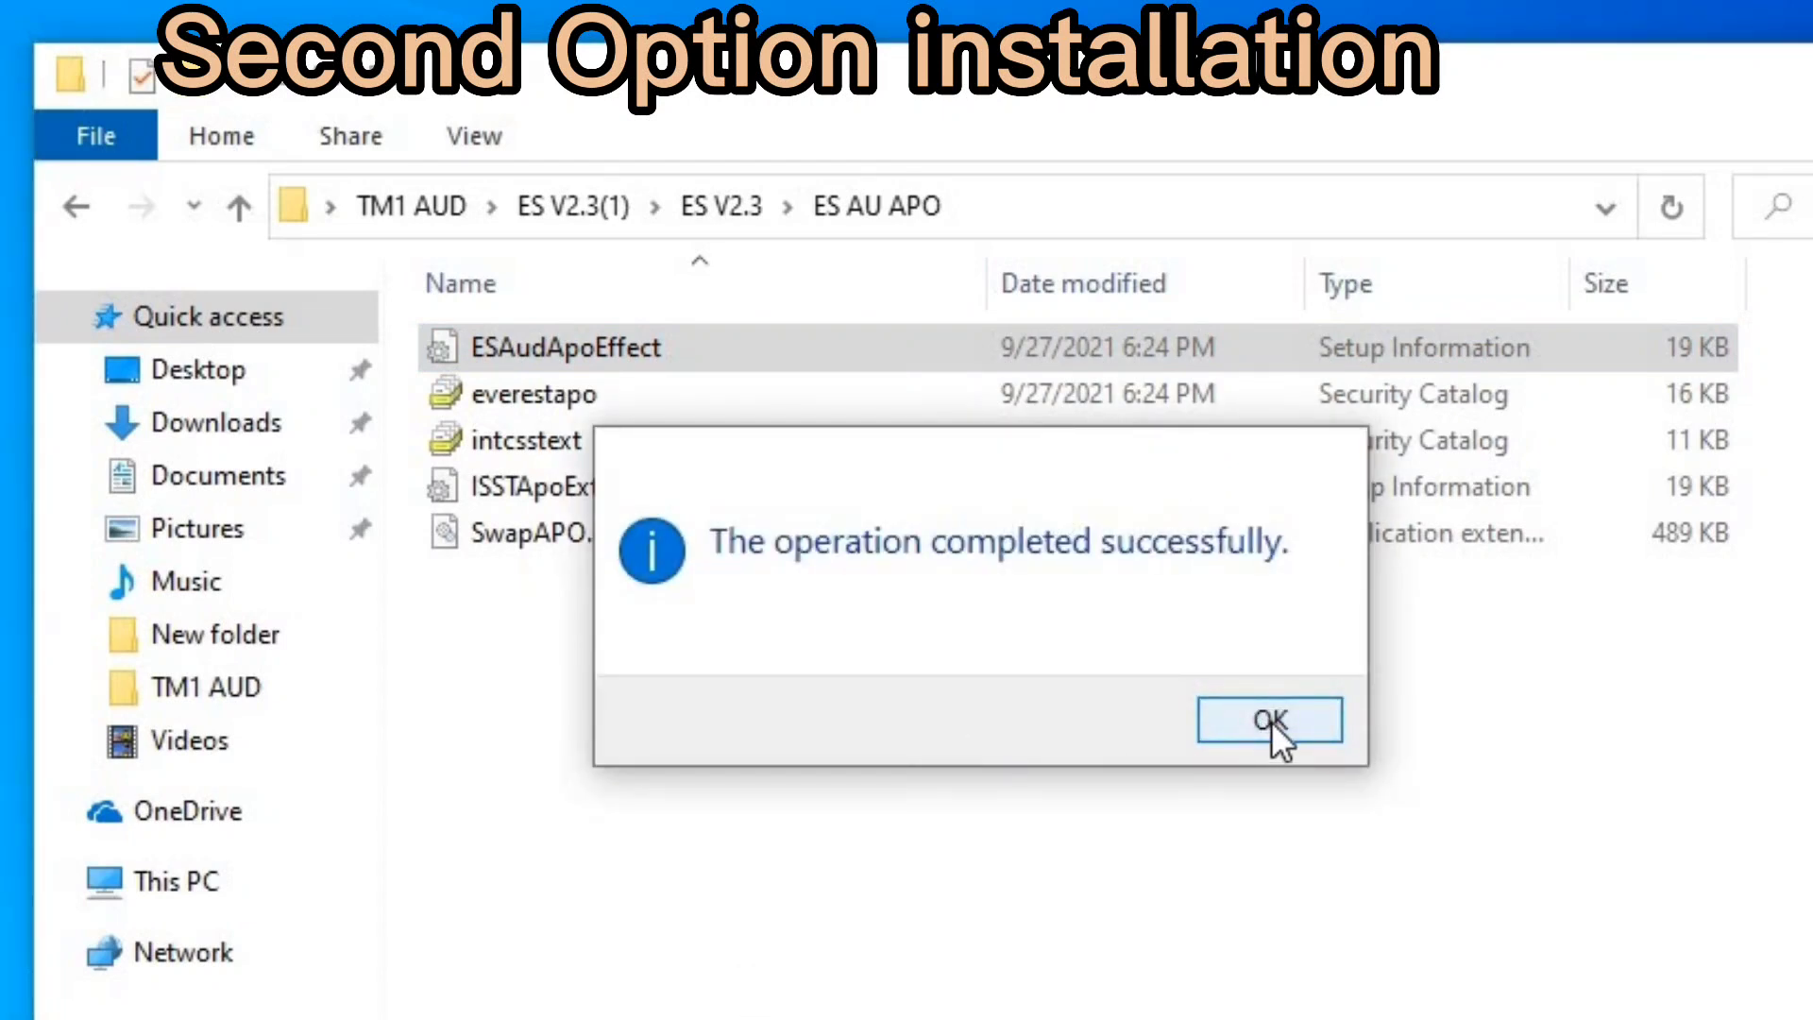
pyautogui.click(1271, 722)
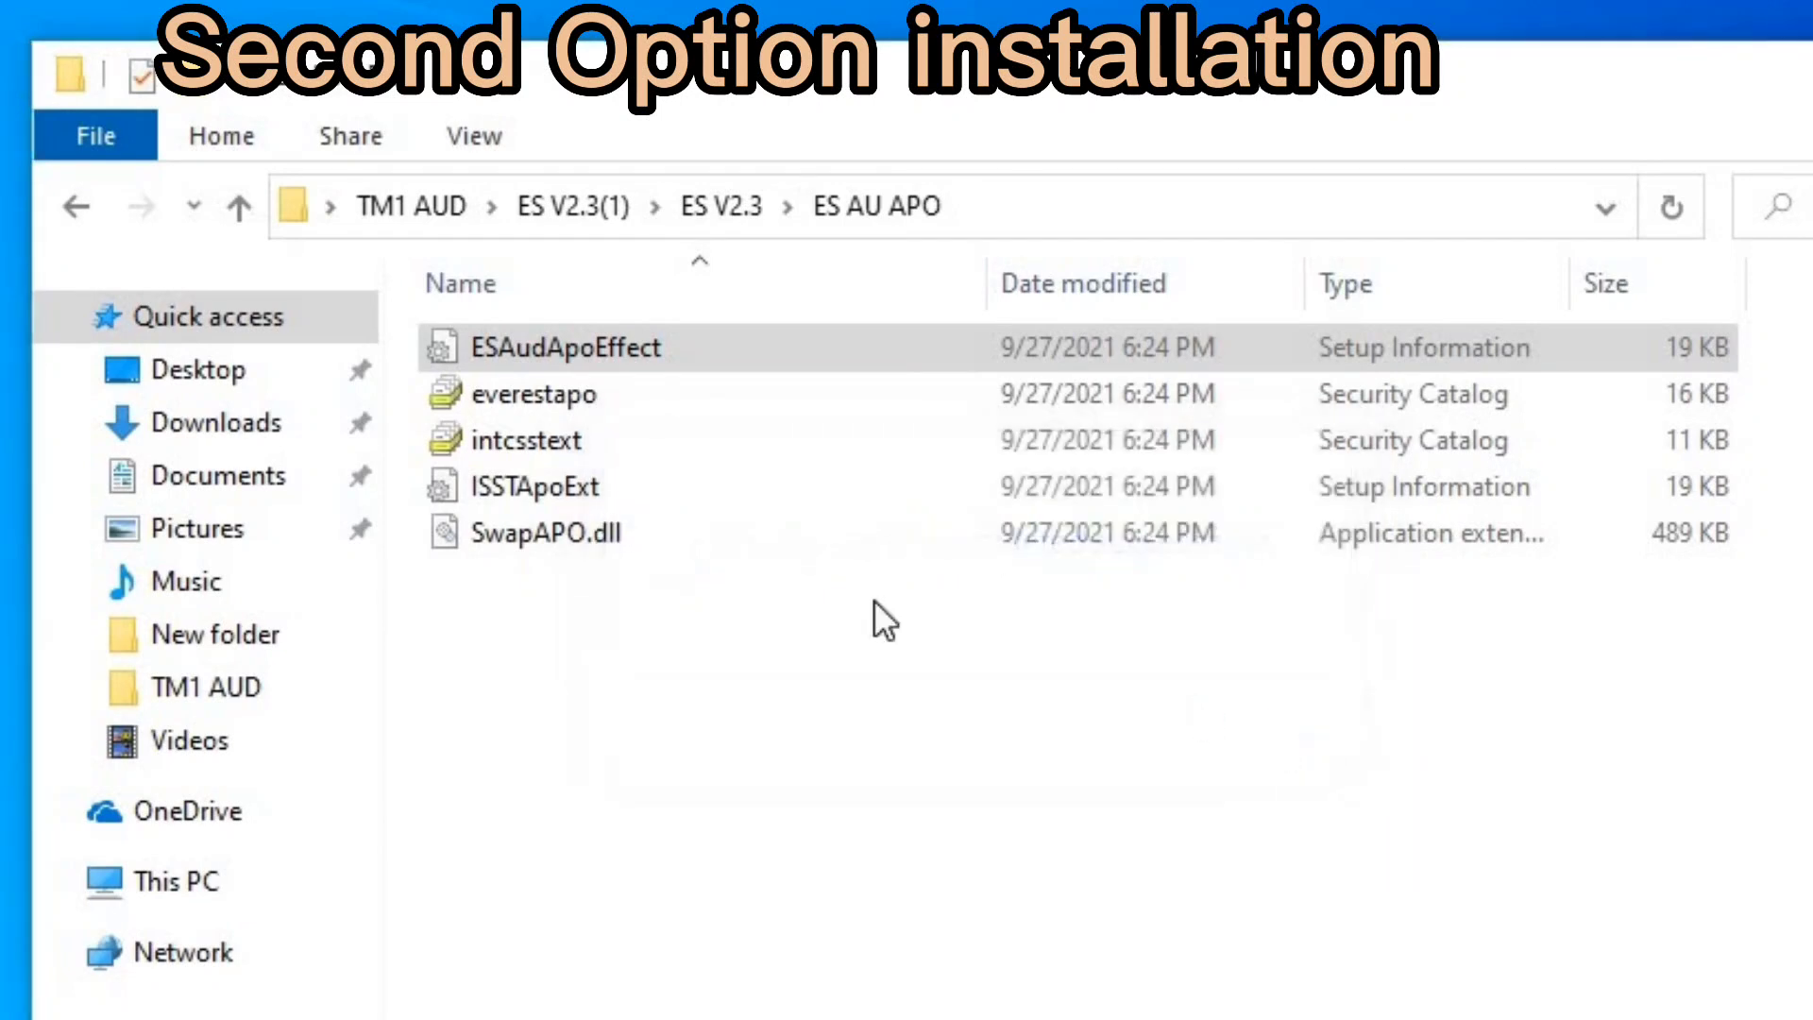
# Install the ISSTApoExt INF file, then go back to the ES V2.3 folder
pyautogui.click(549, 495)
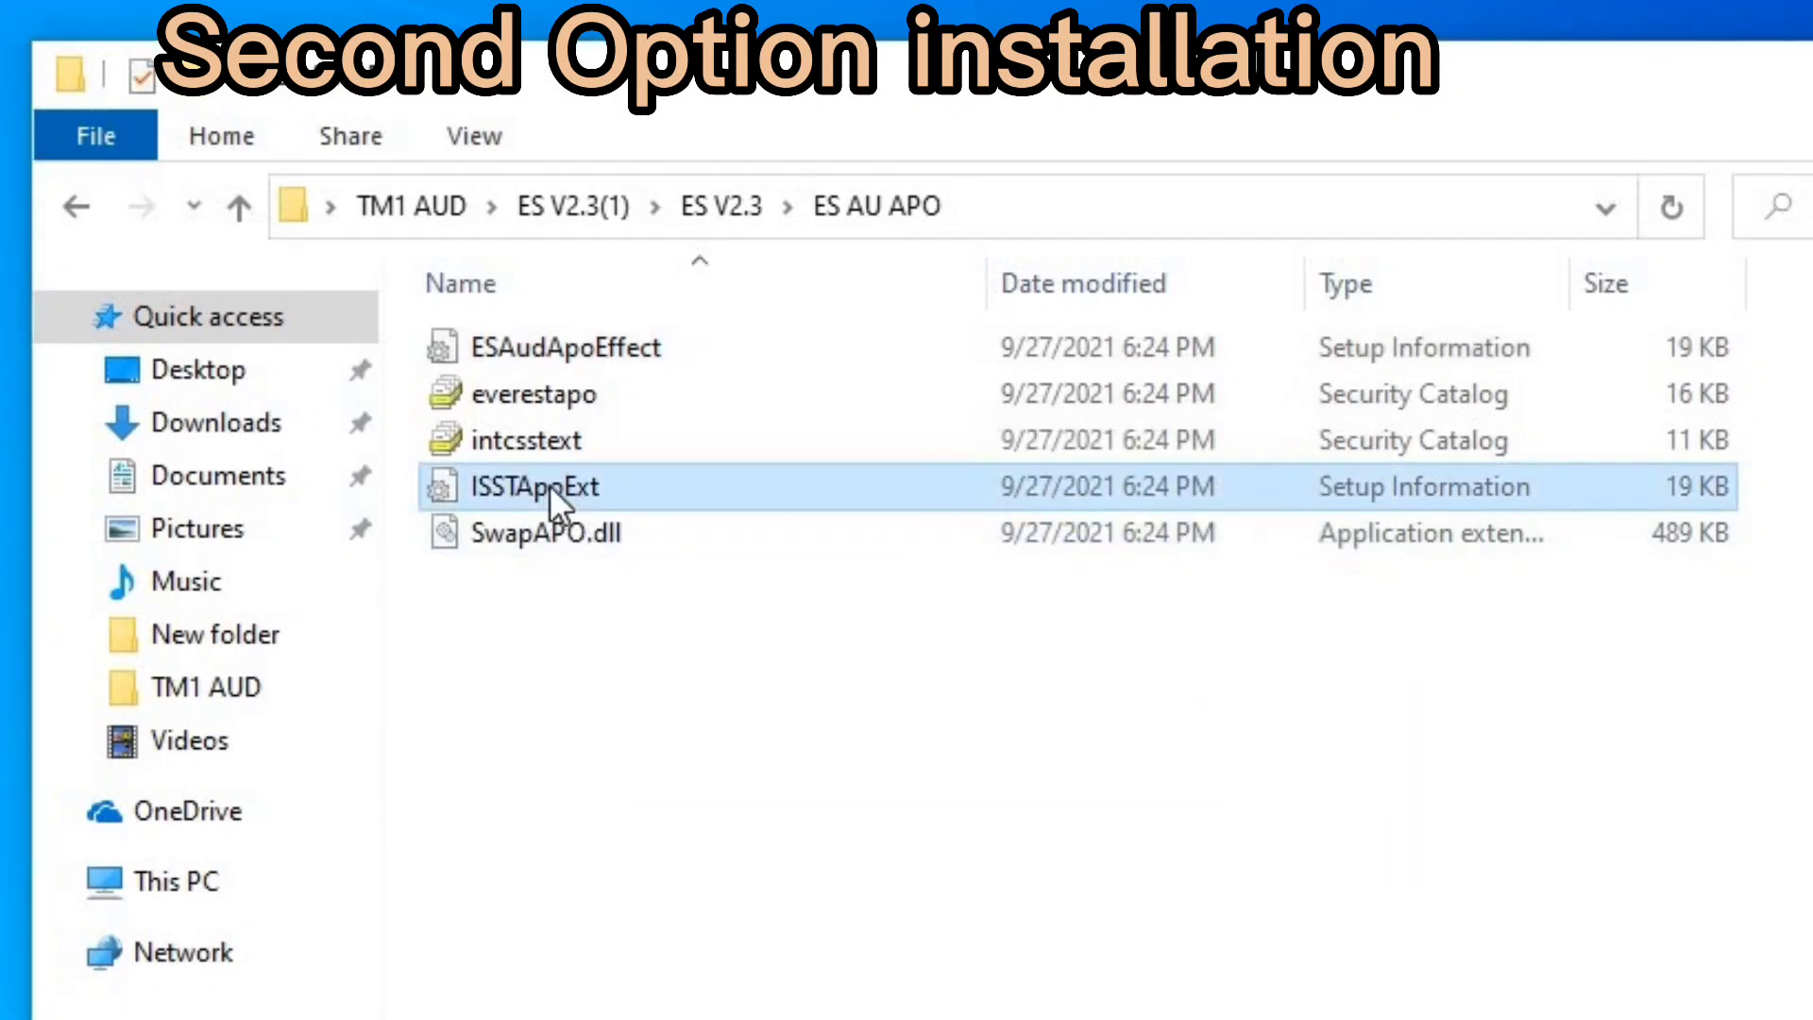
pyautogui.rightClick(537, 484)
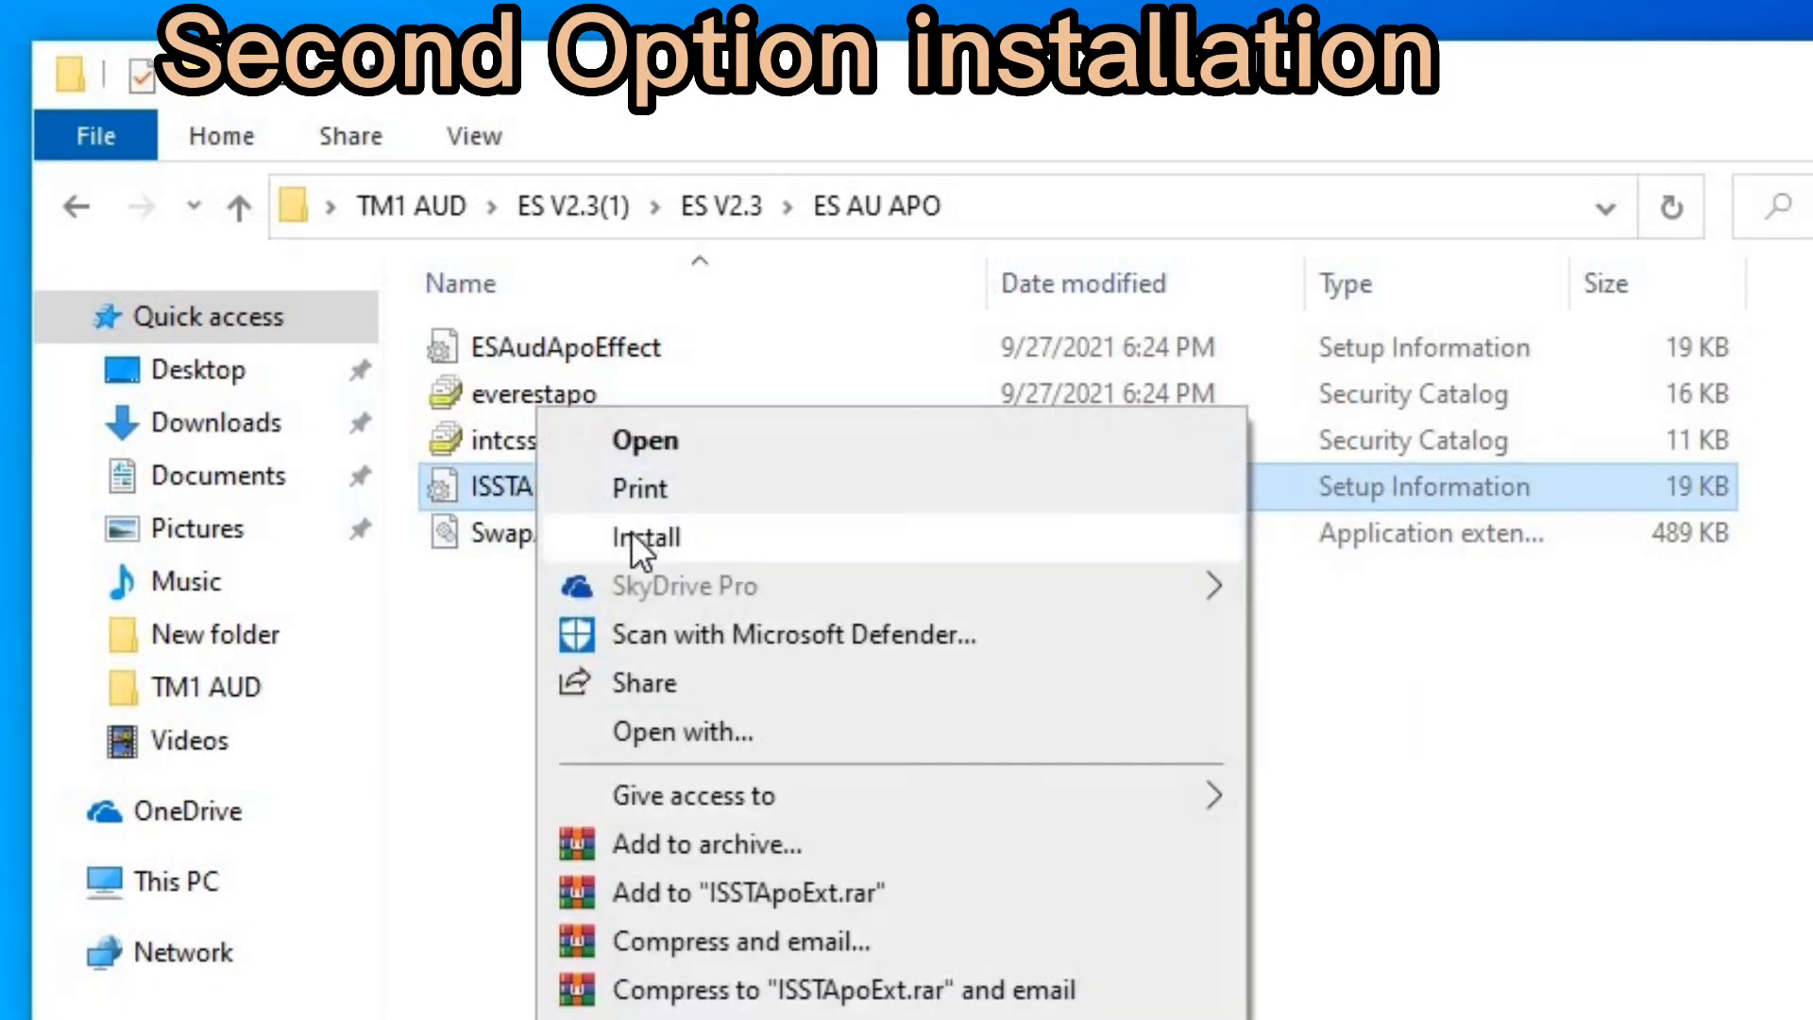
pyautogui.click(633, 535)
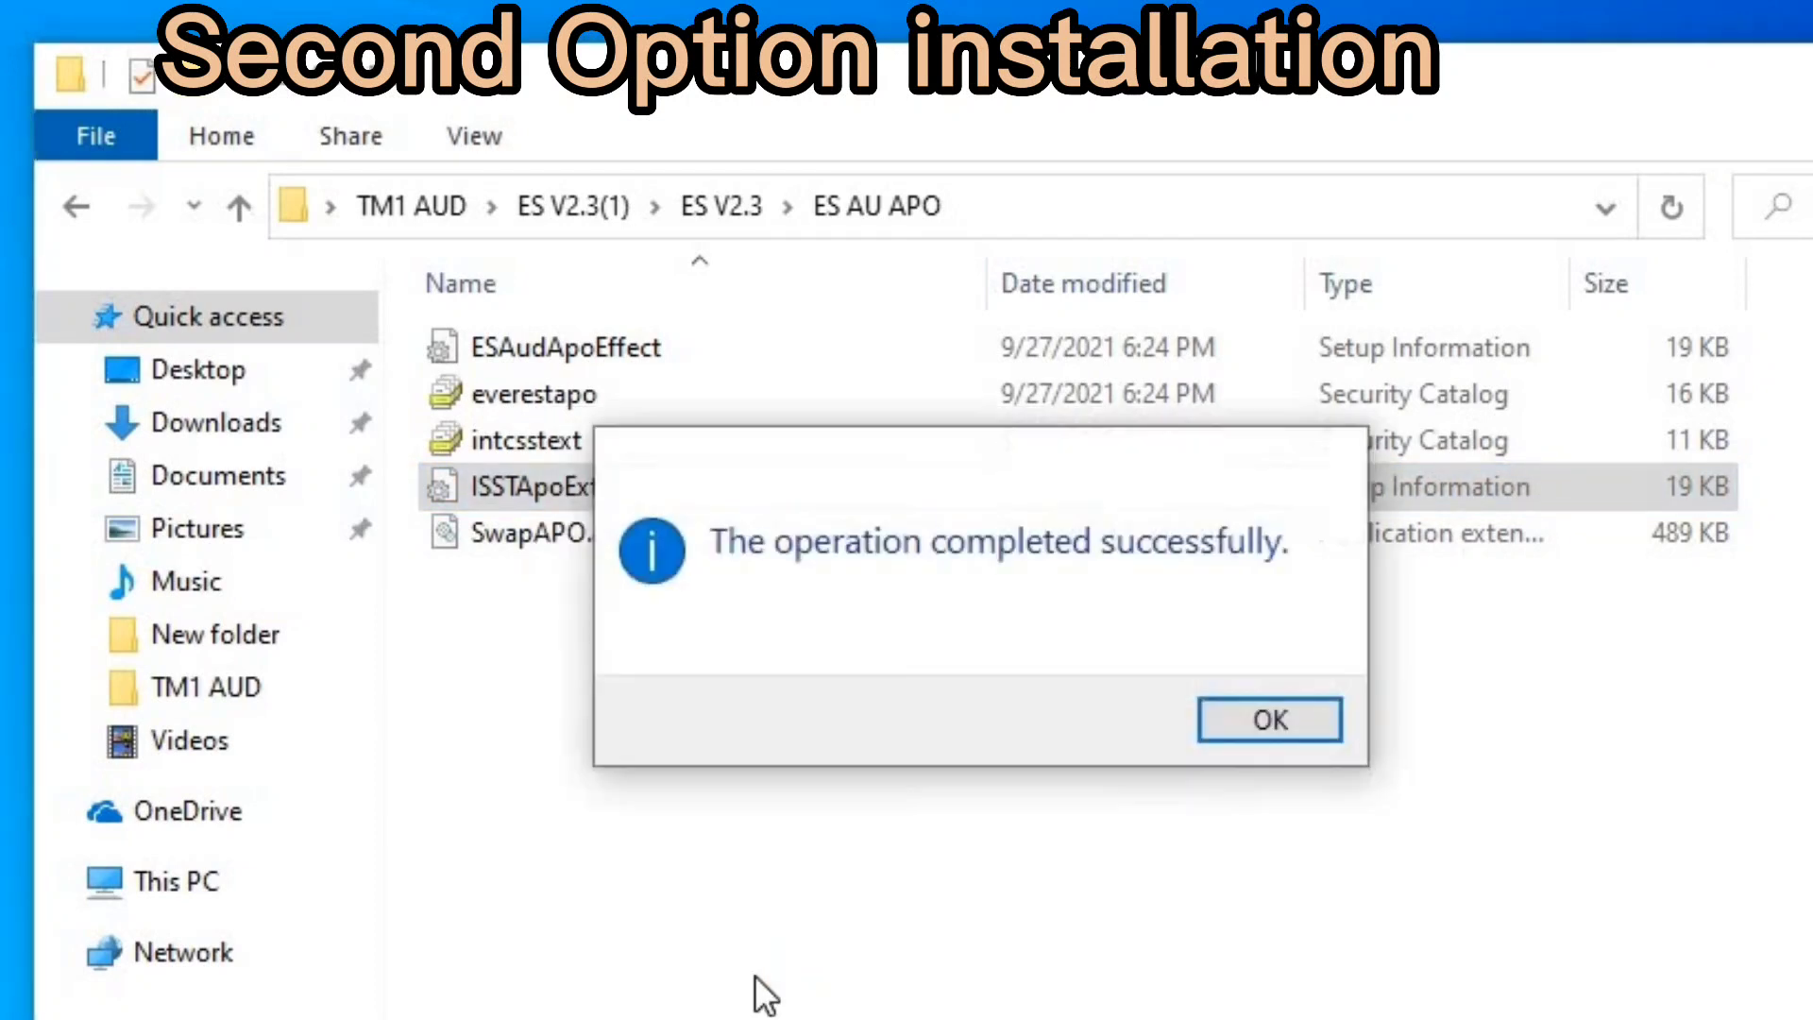
pyautogui.click(1271, 721)
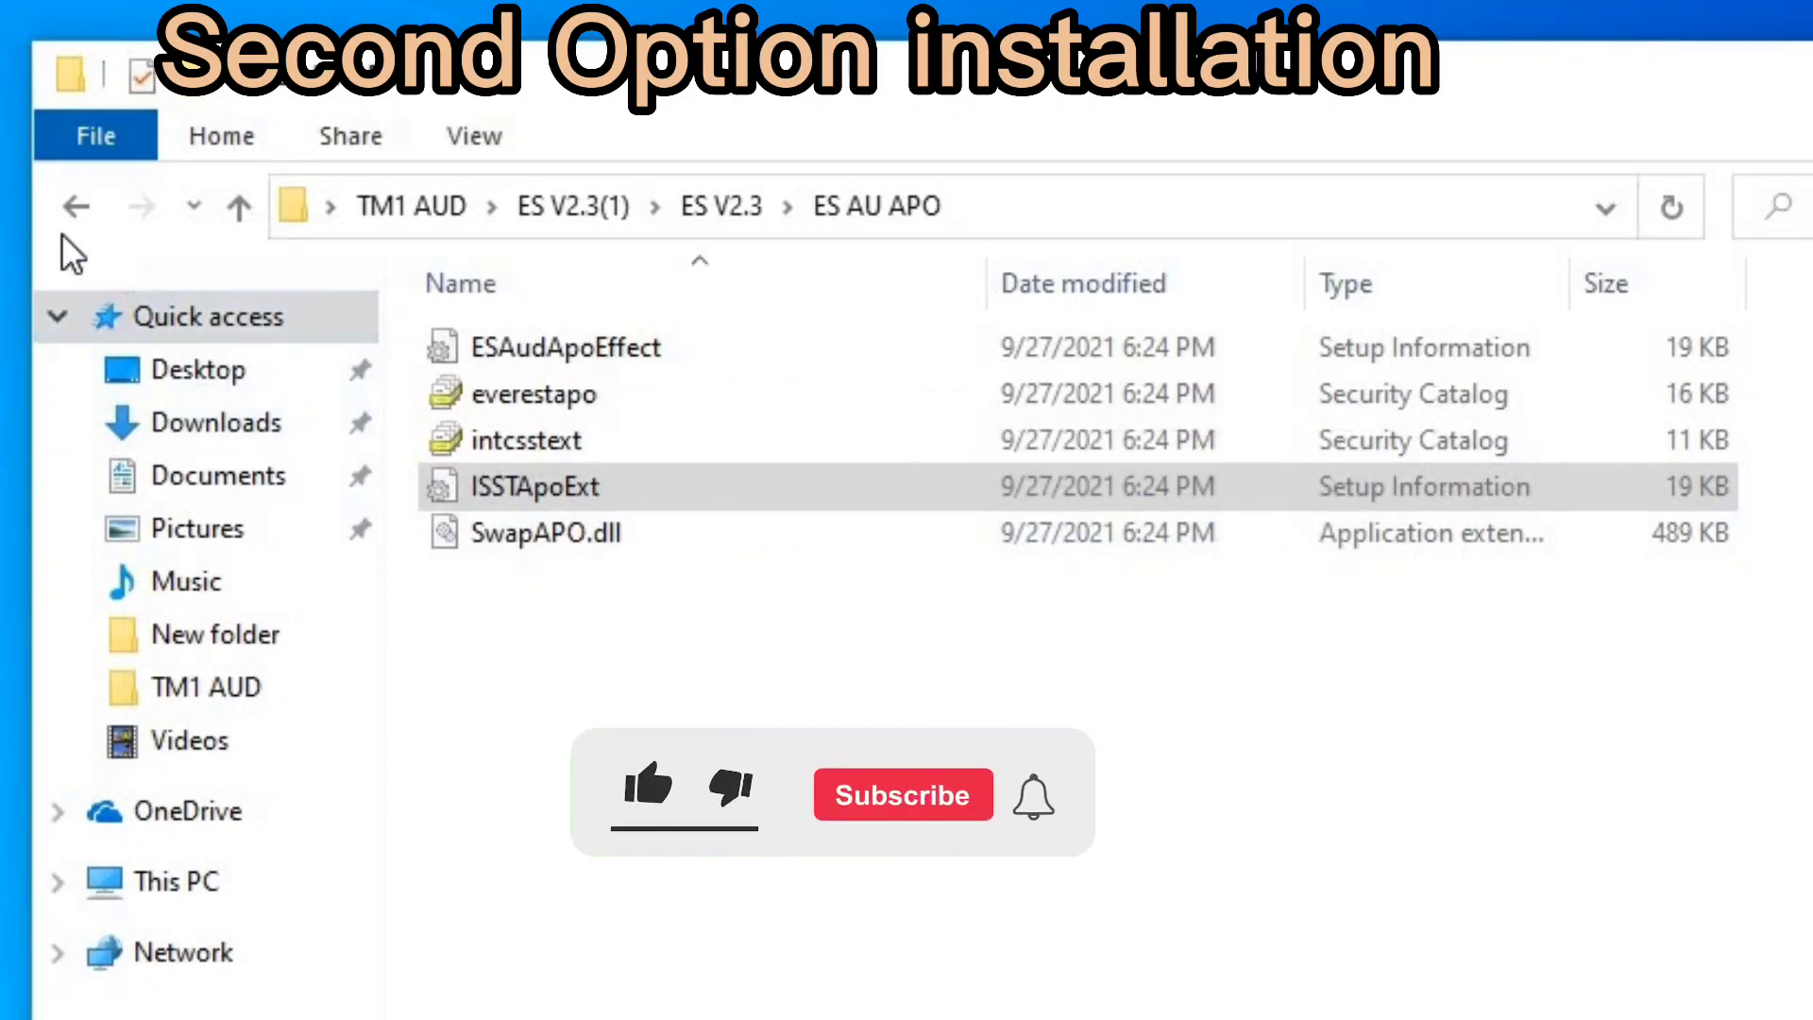
pyautogui.click(76, 206)
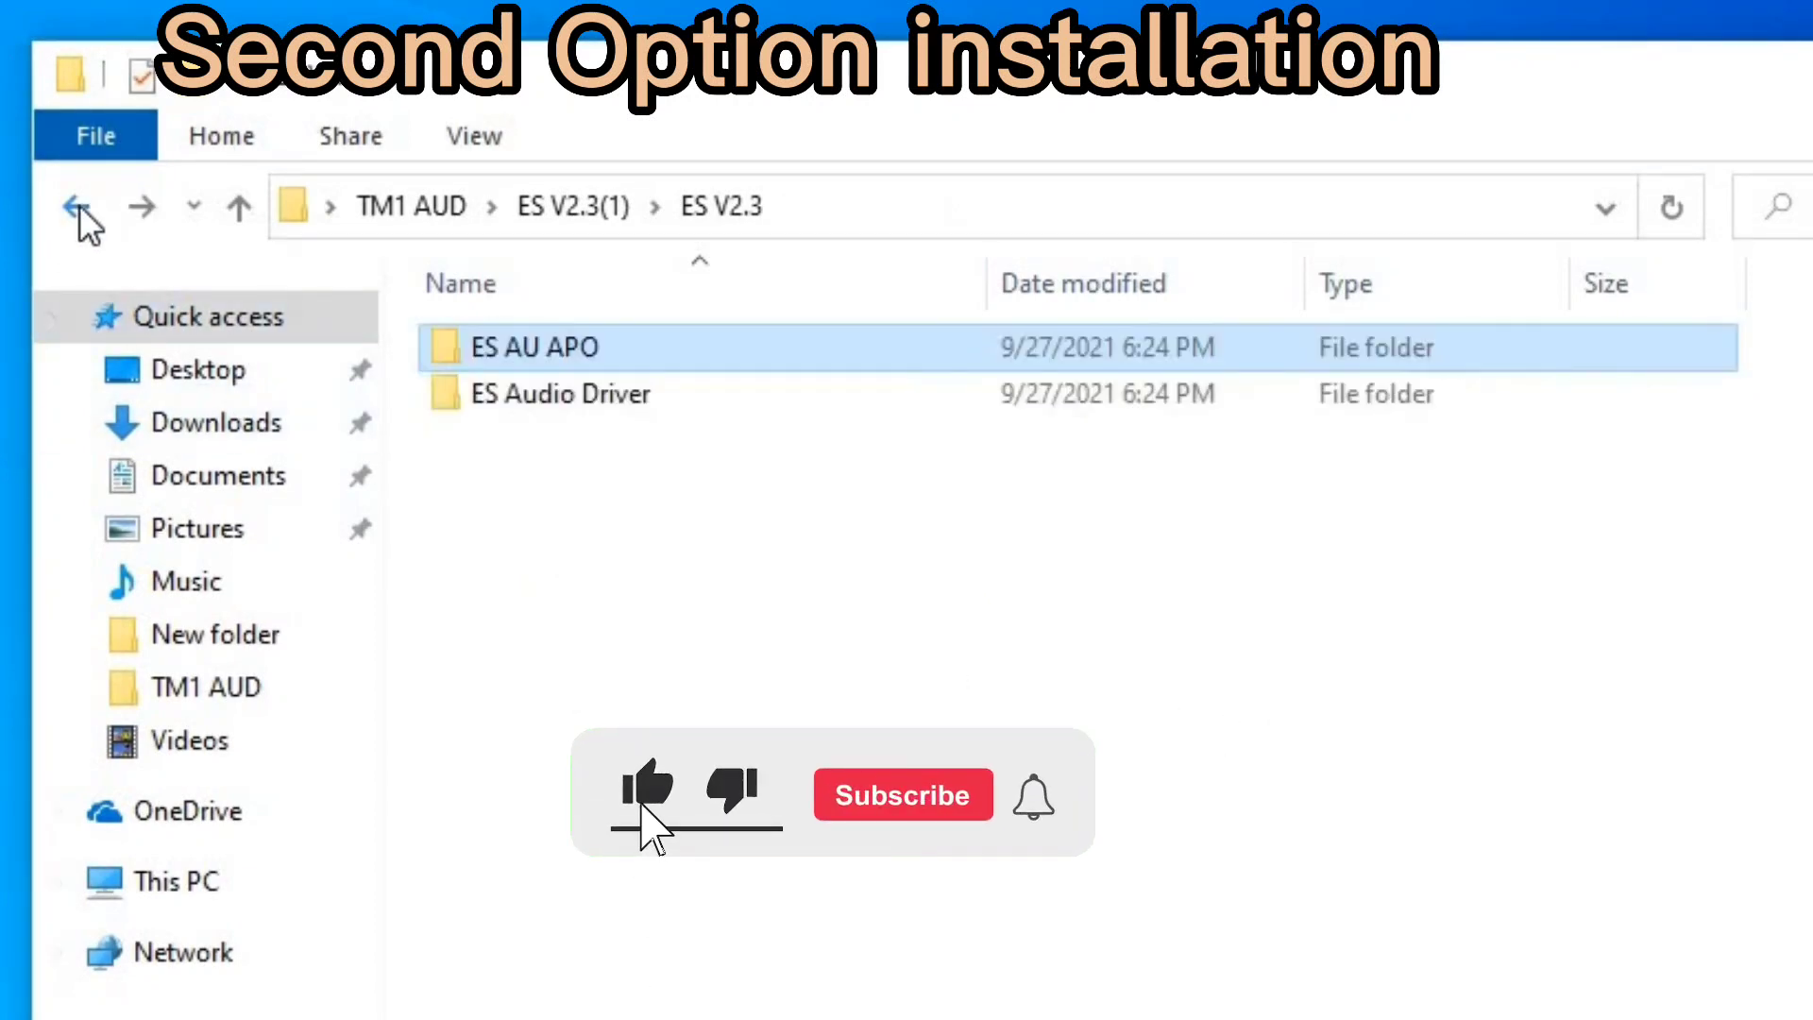
# Install the ESAuDriver INF from the ES Audio Driver folder, then go back to ES V2.3(1)
pyautogui.doubleClick(589, 399)
pyautogui.click(555, 394)
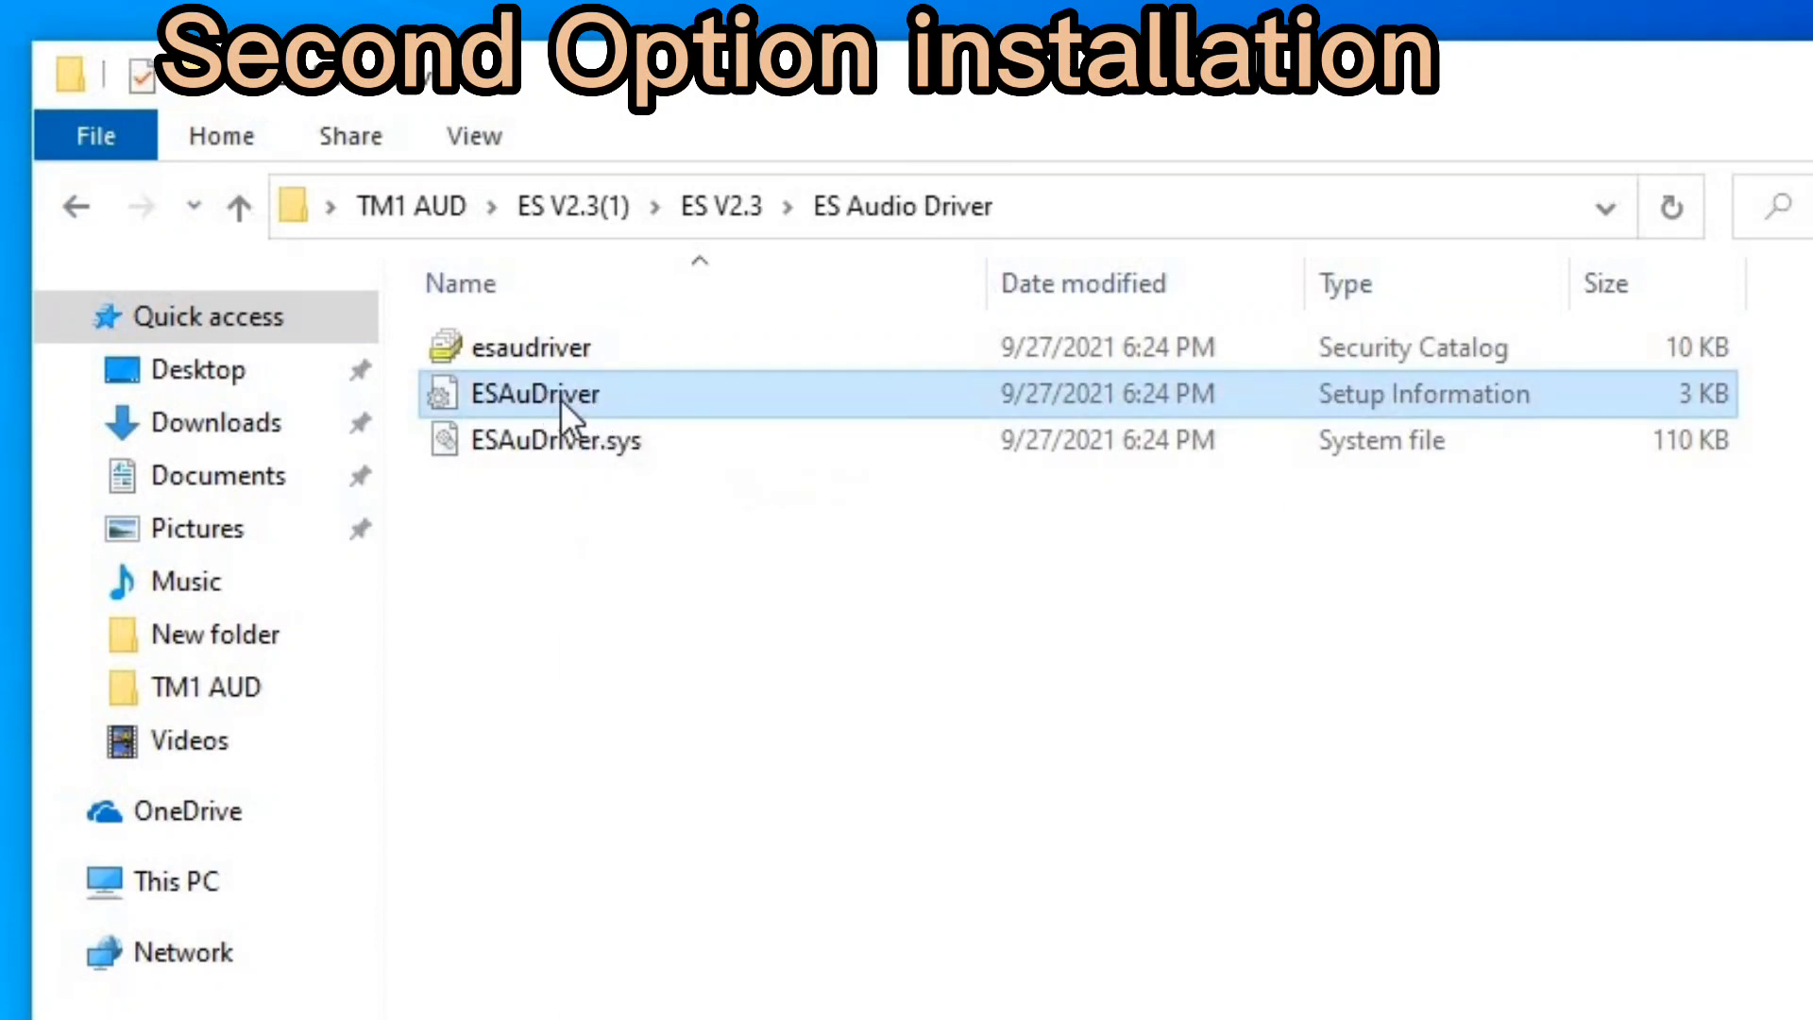
pyautogui.rightClick(562, 400)
pyautogui.click(672, 542)
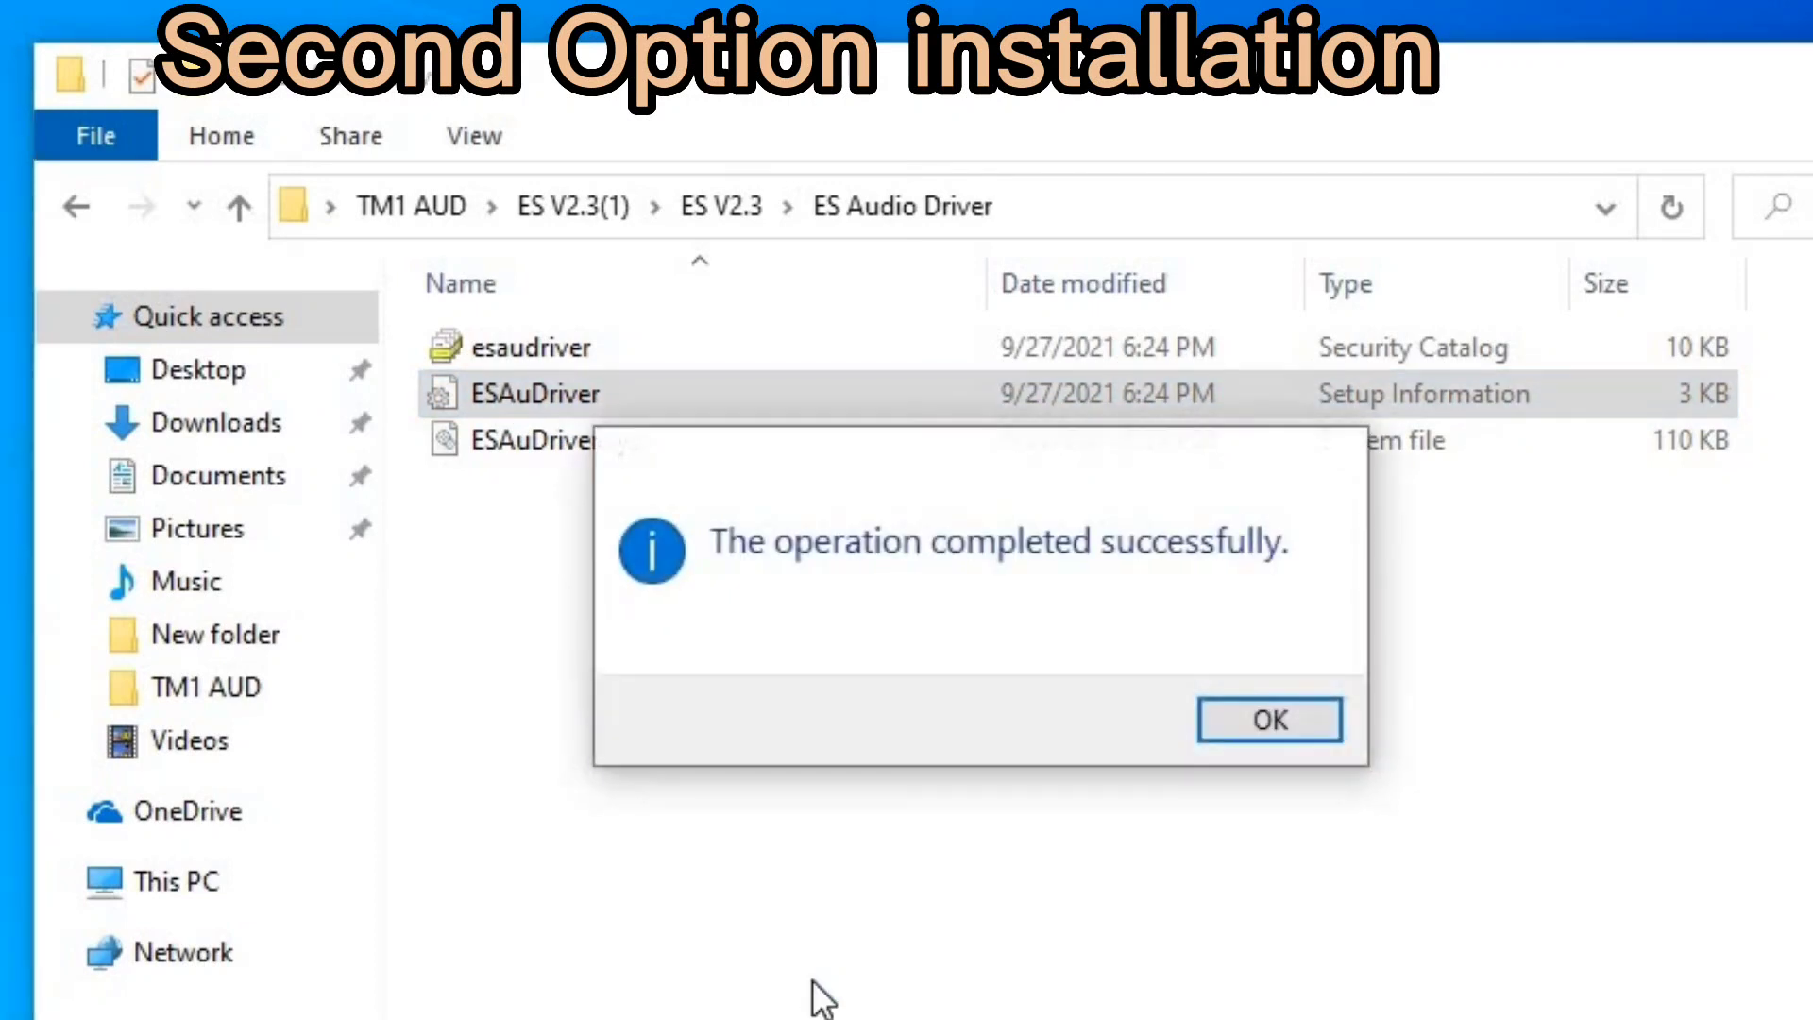
pyautogui.click(1260, 716)
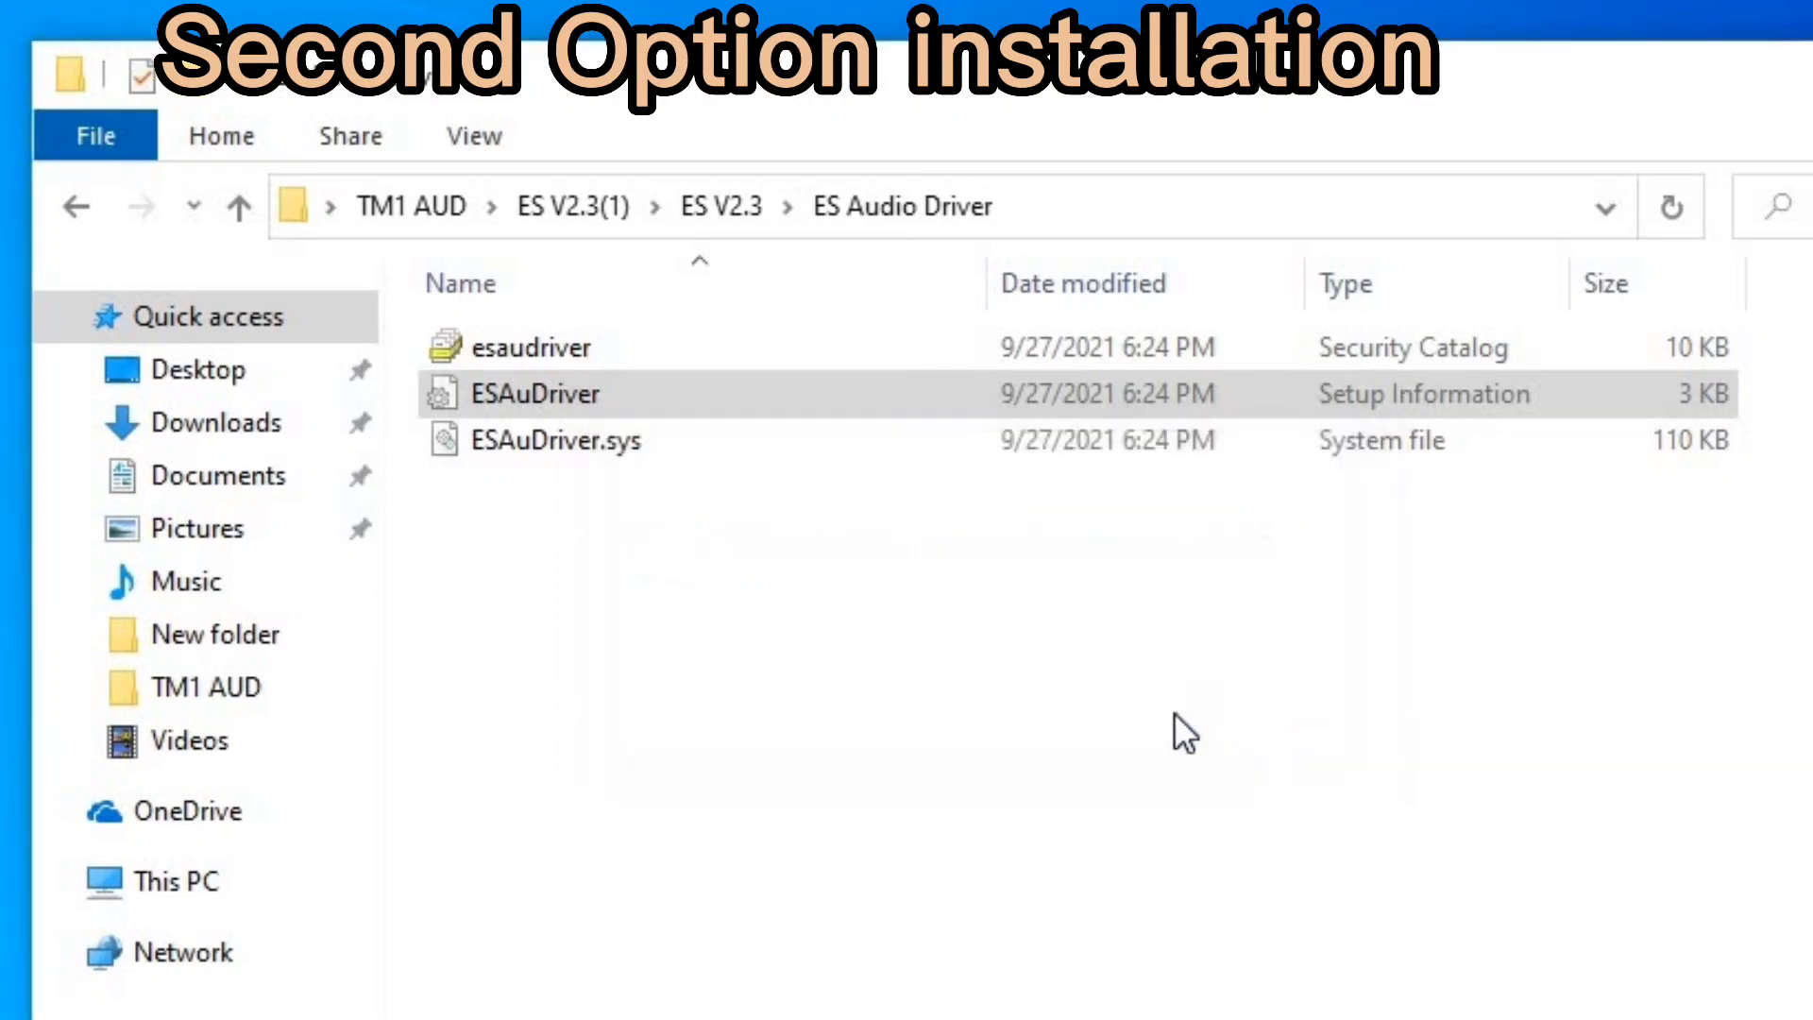
pyautogui.click(83, 198)
pyautogui.click(83, 198)
# Navigate from TM1 AUD into 05122021,09.22.00.4828 > ADSP package > Drivers folder
pyautogui.click(83, 198)
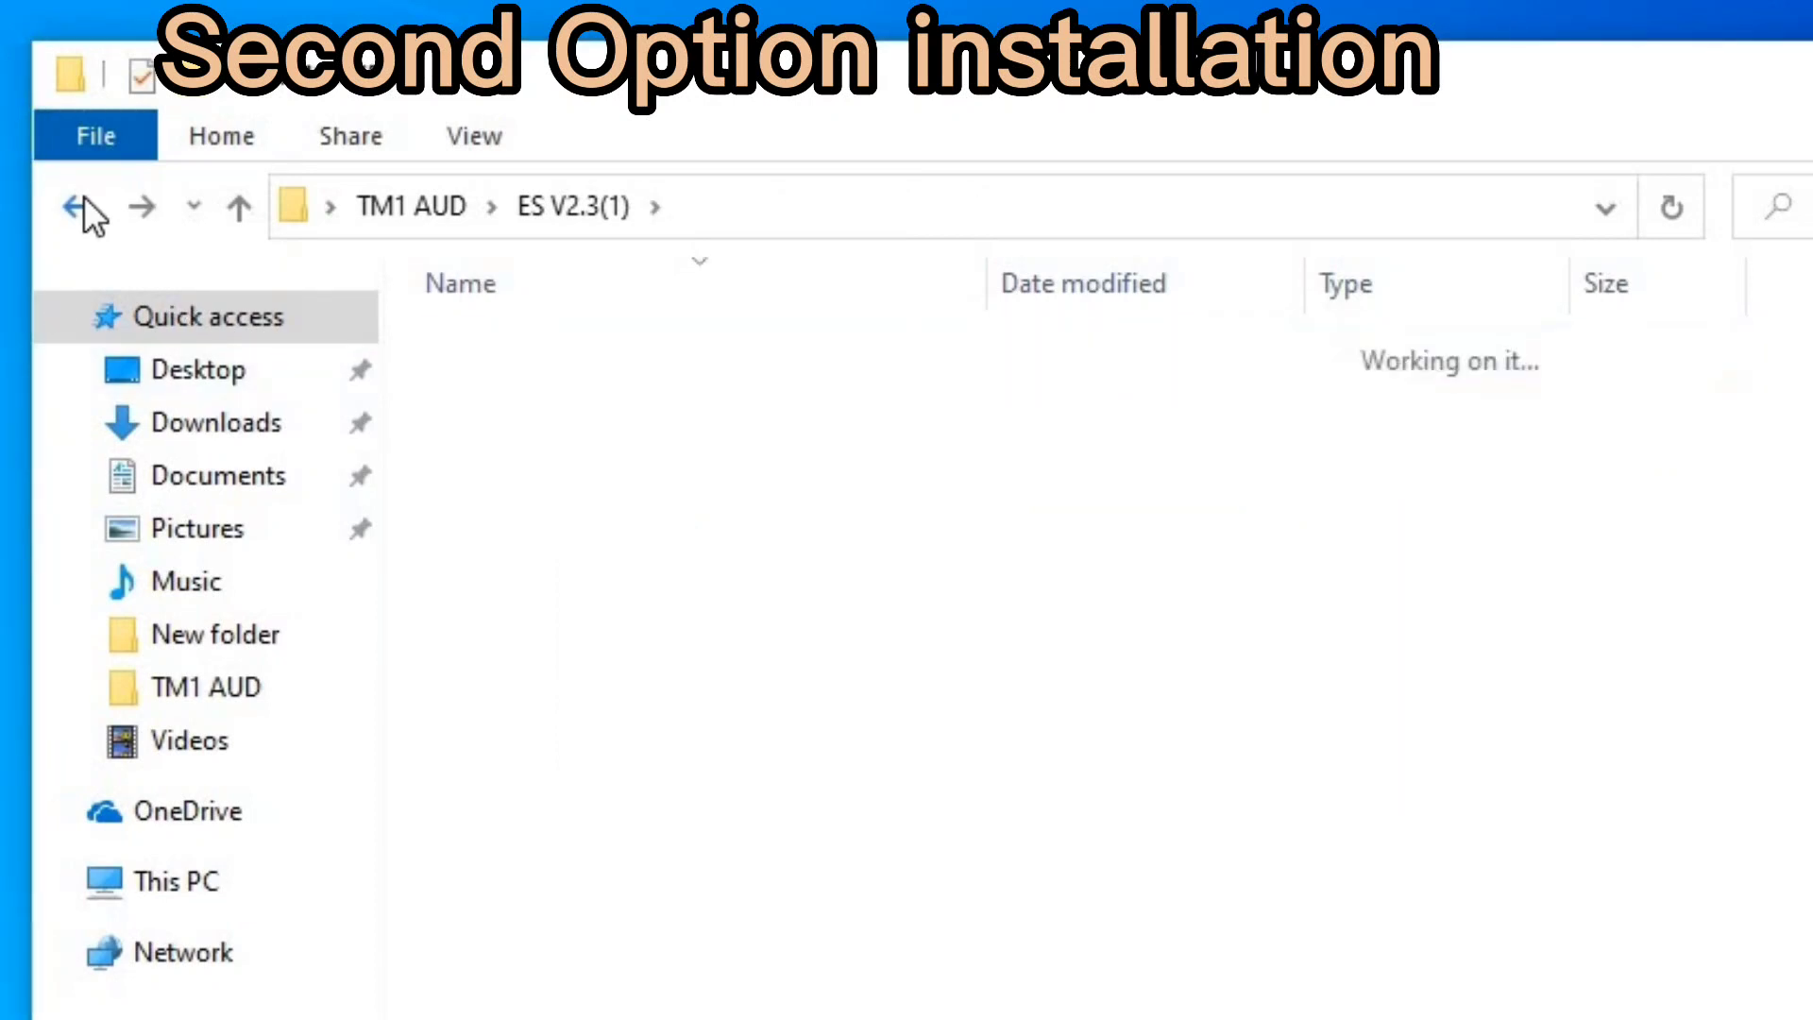
pyautogui.click(537, 492)
pyautogui.doubleClick(536, 495)
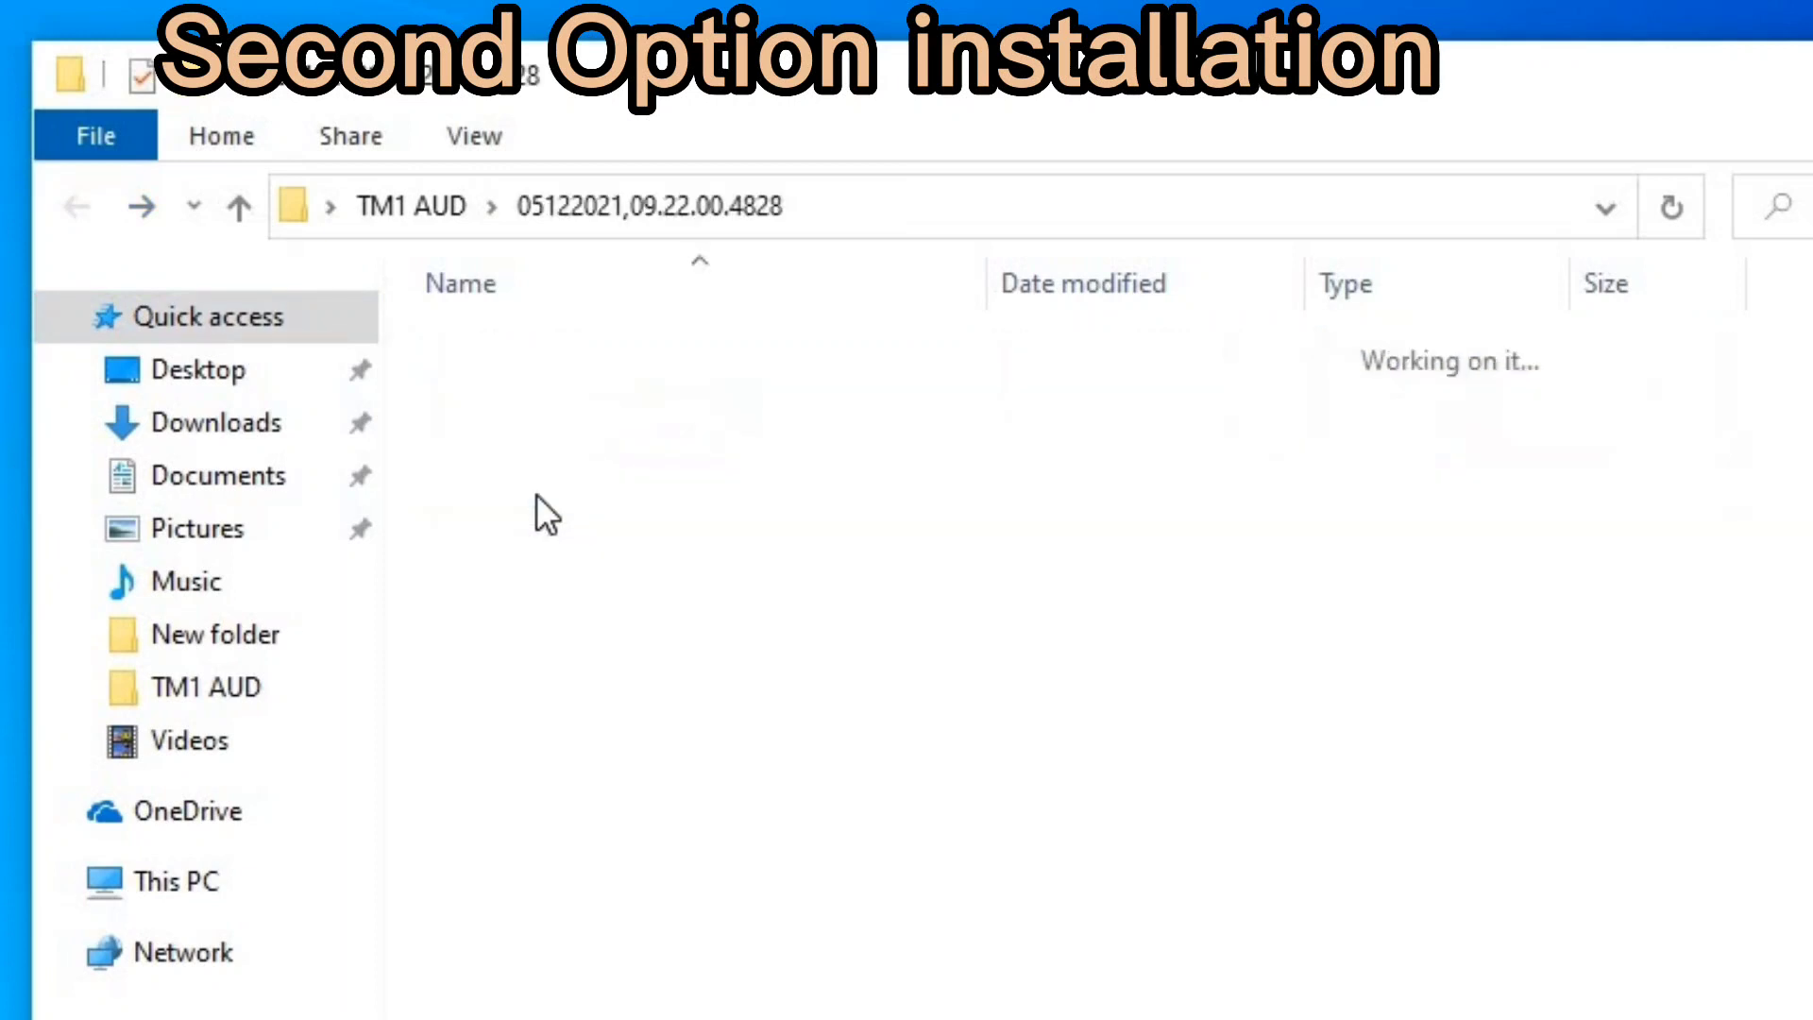
pyautogui.doubleClick(537, 364)
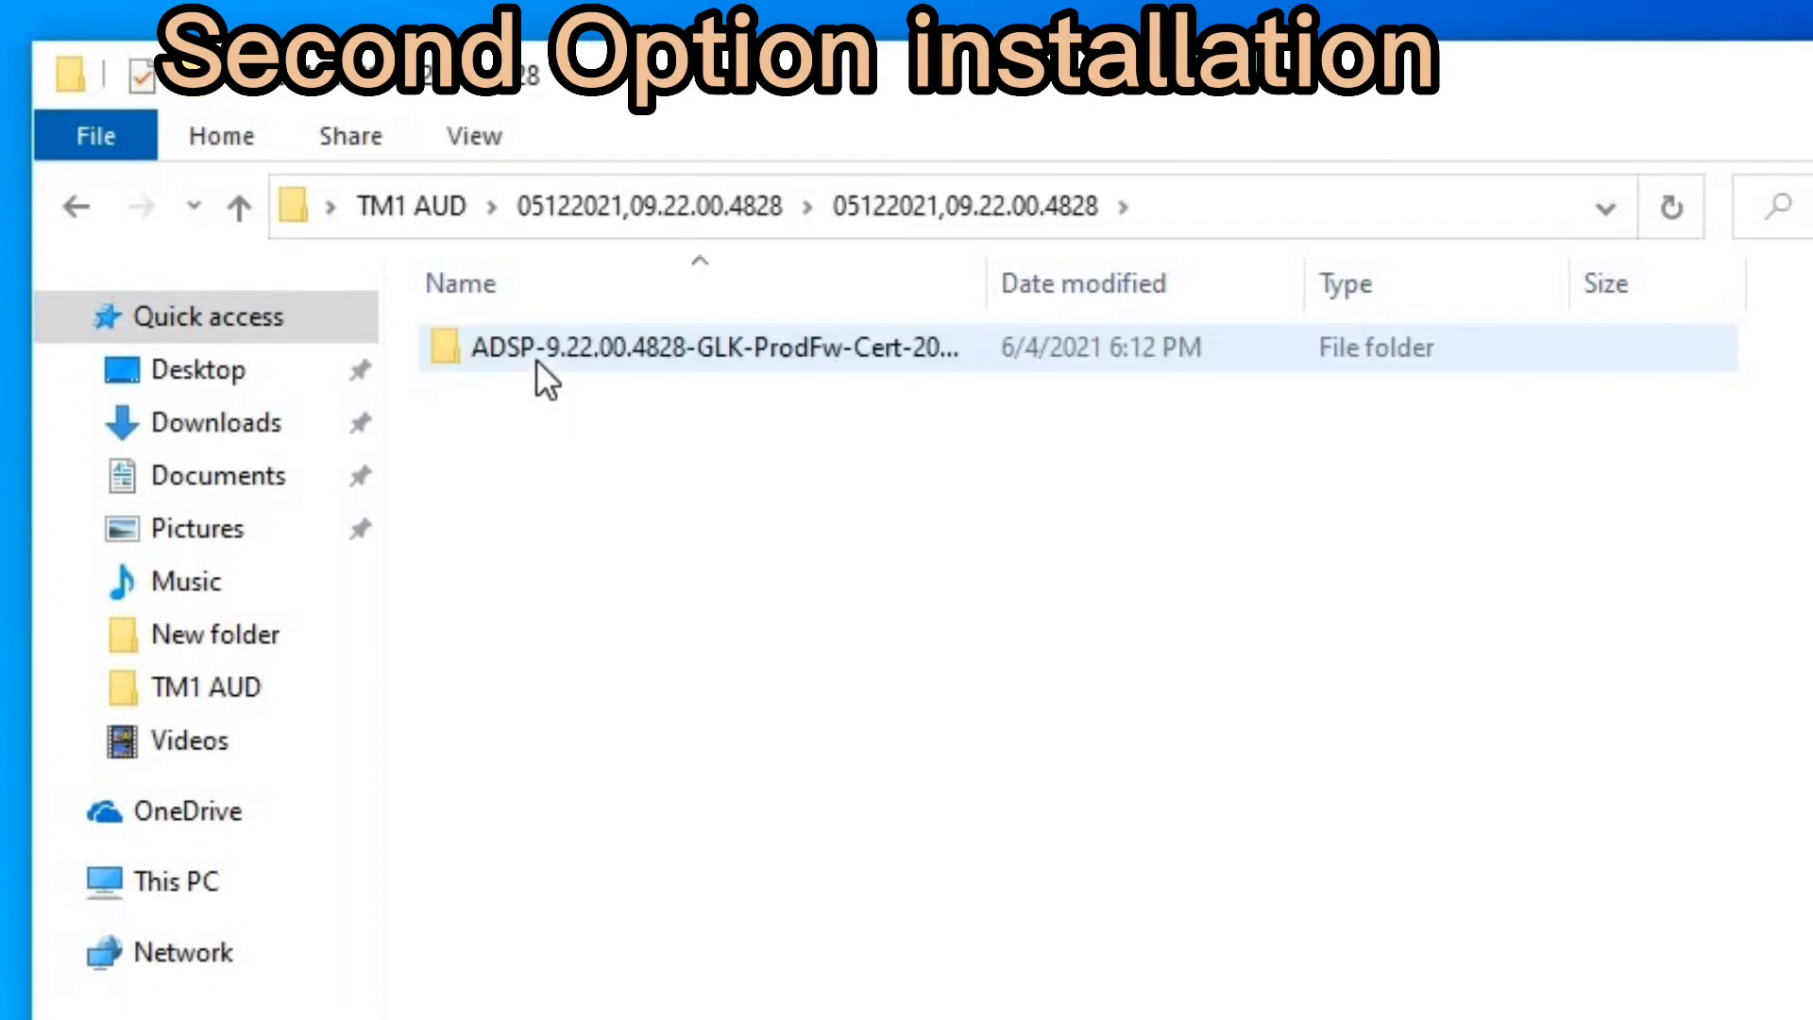
pyautogui.doubleClick(536, 356)
pyautogui.click(537, 354)
pyautogui.doubleClick(536, 353)
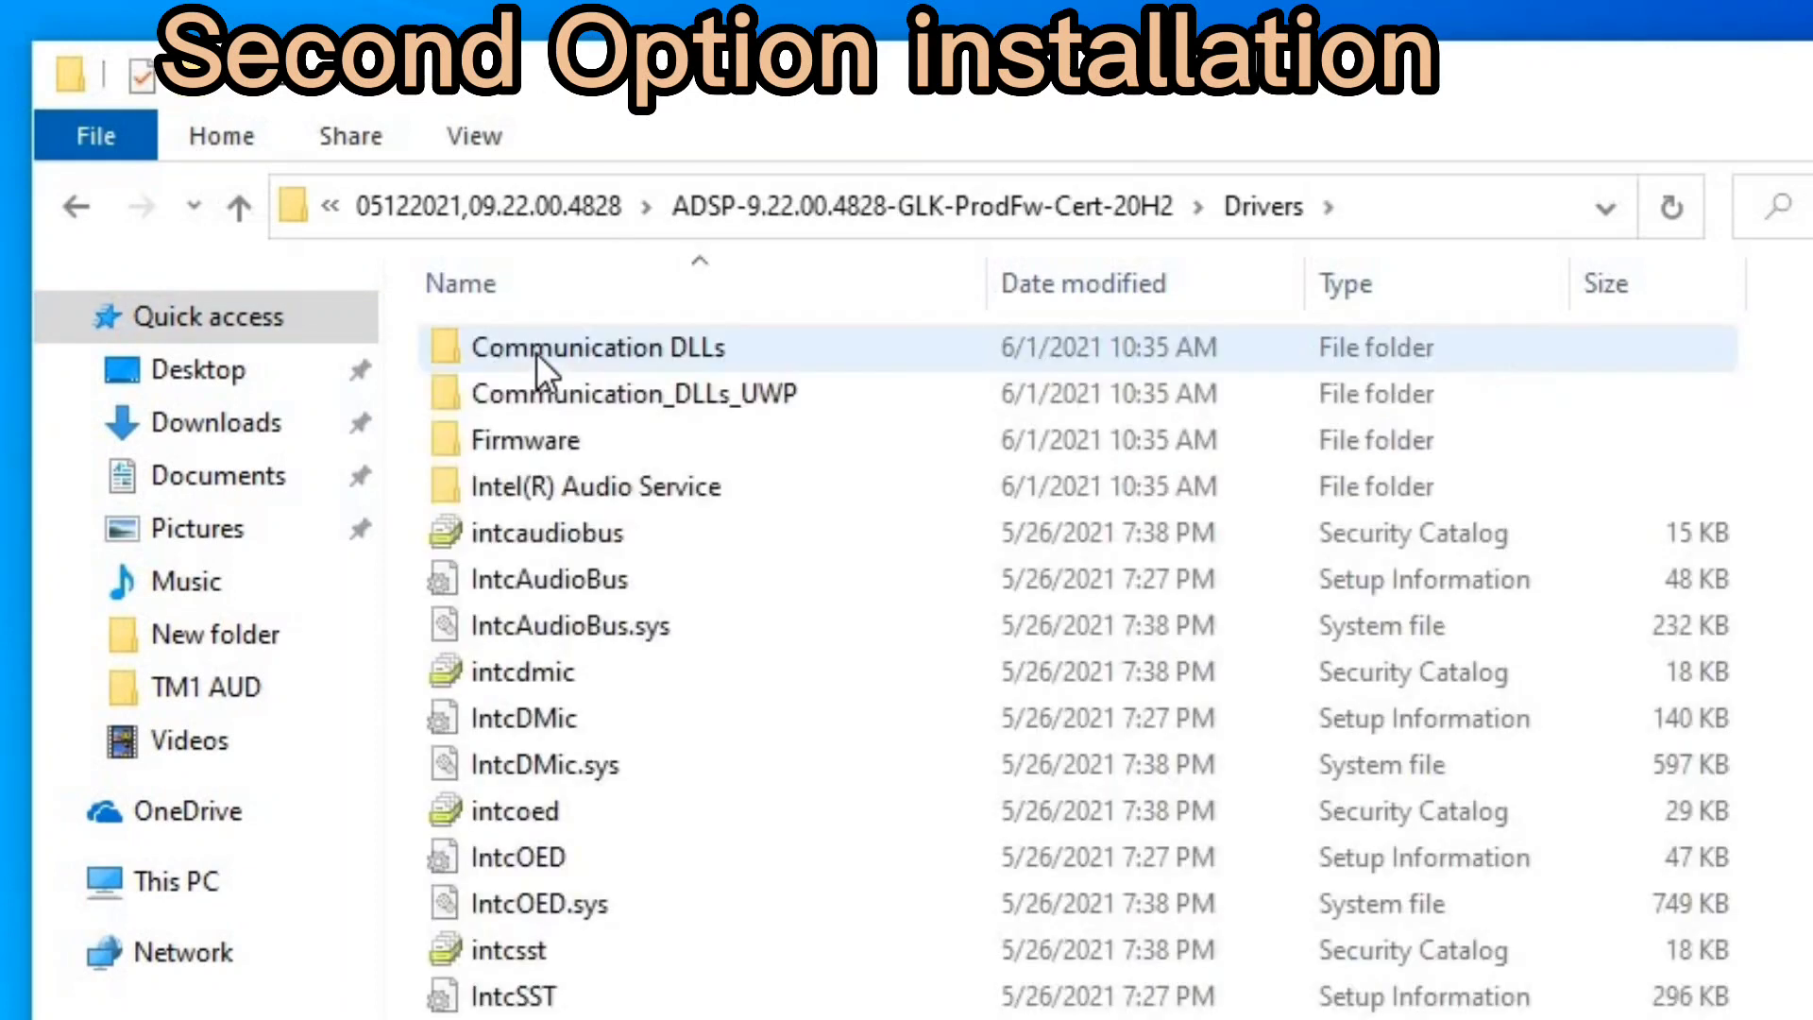
# Install the IntcAudioBus and IntcDMic driver INF files from the Drivers folder
pyautogui.click(520, 578)
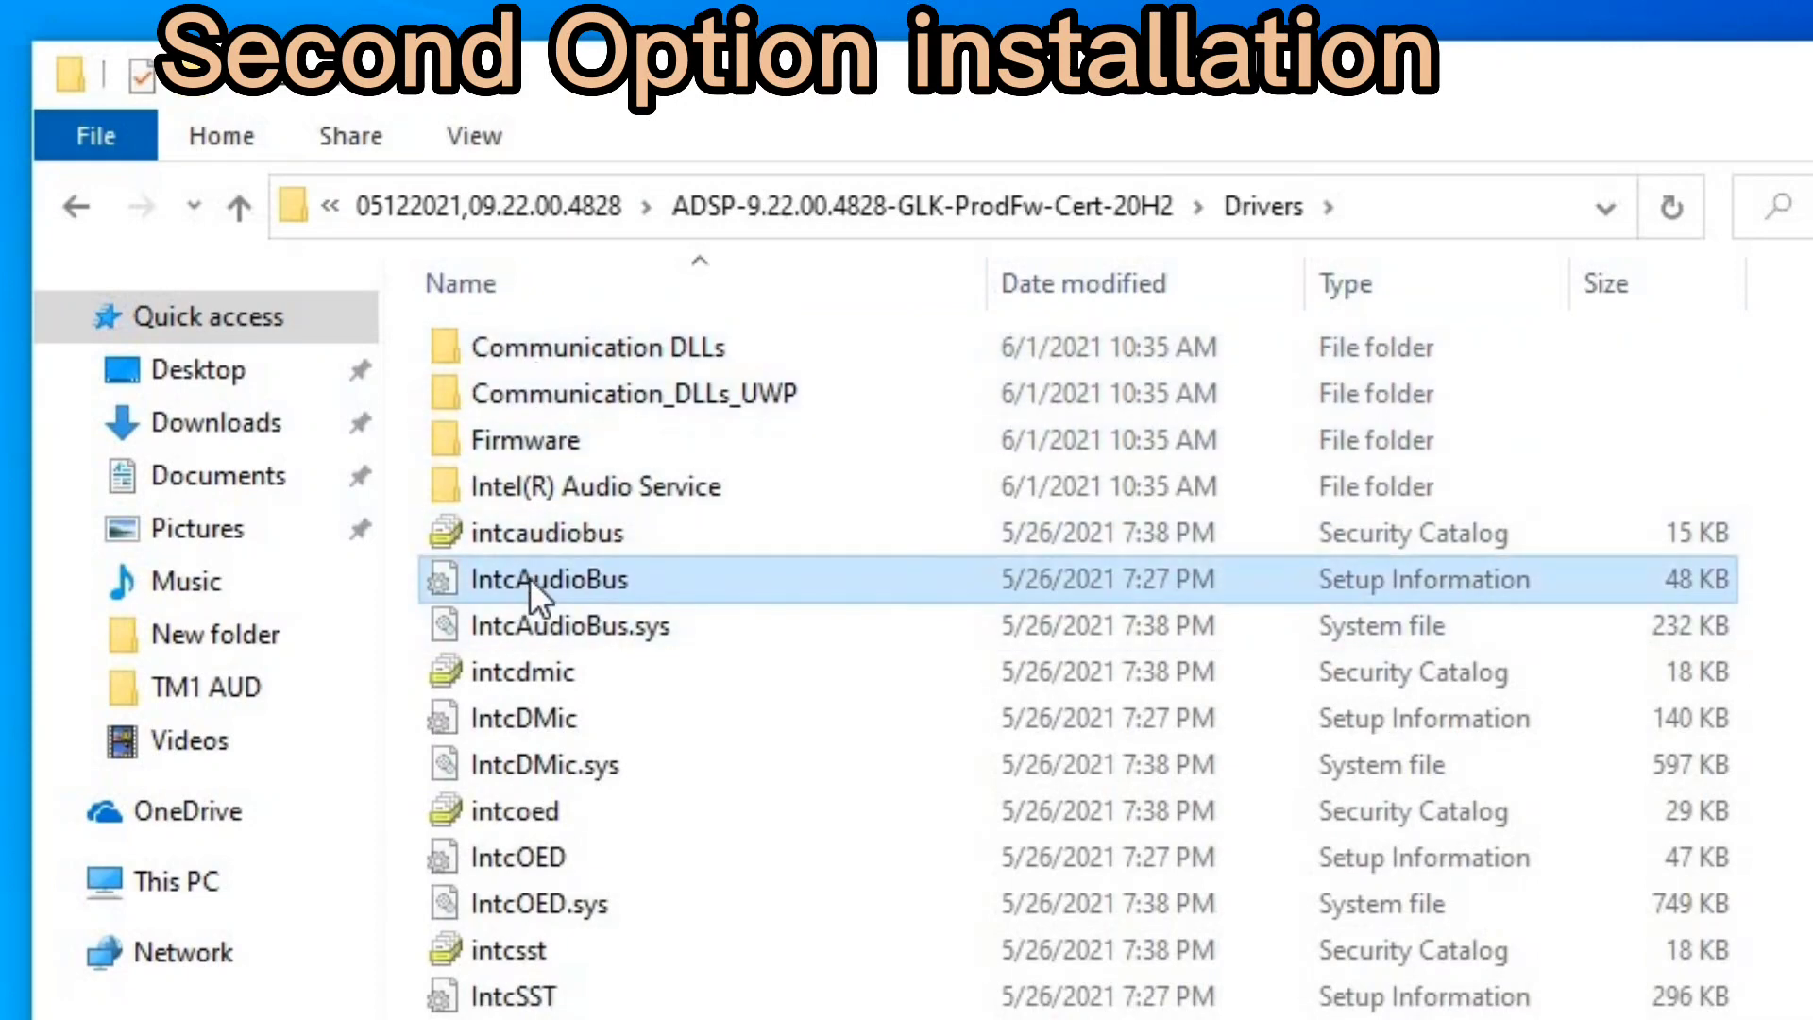
pyautogui.rightClick(529, 578)
pyautogui.click(667, 536)
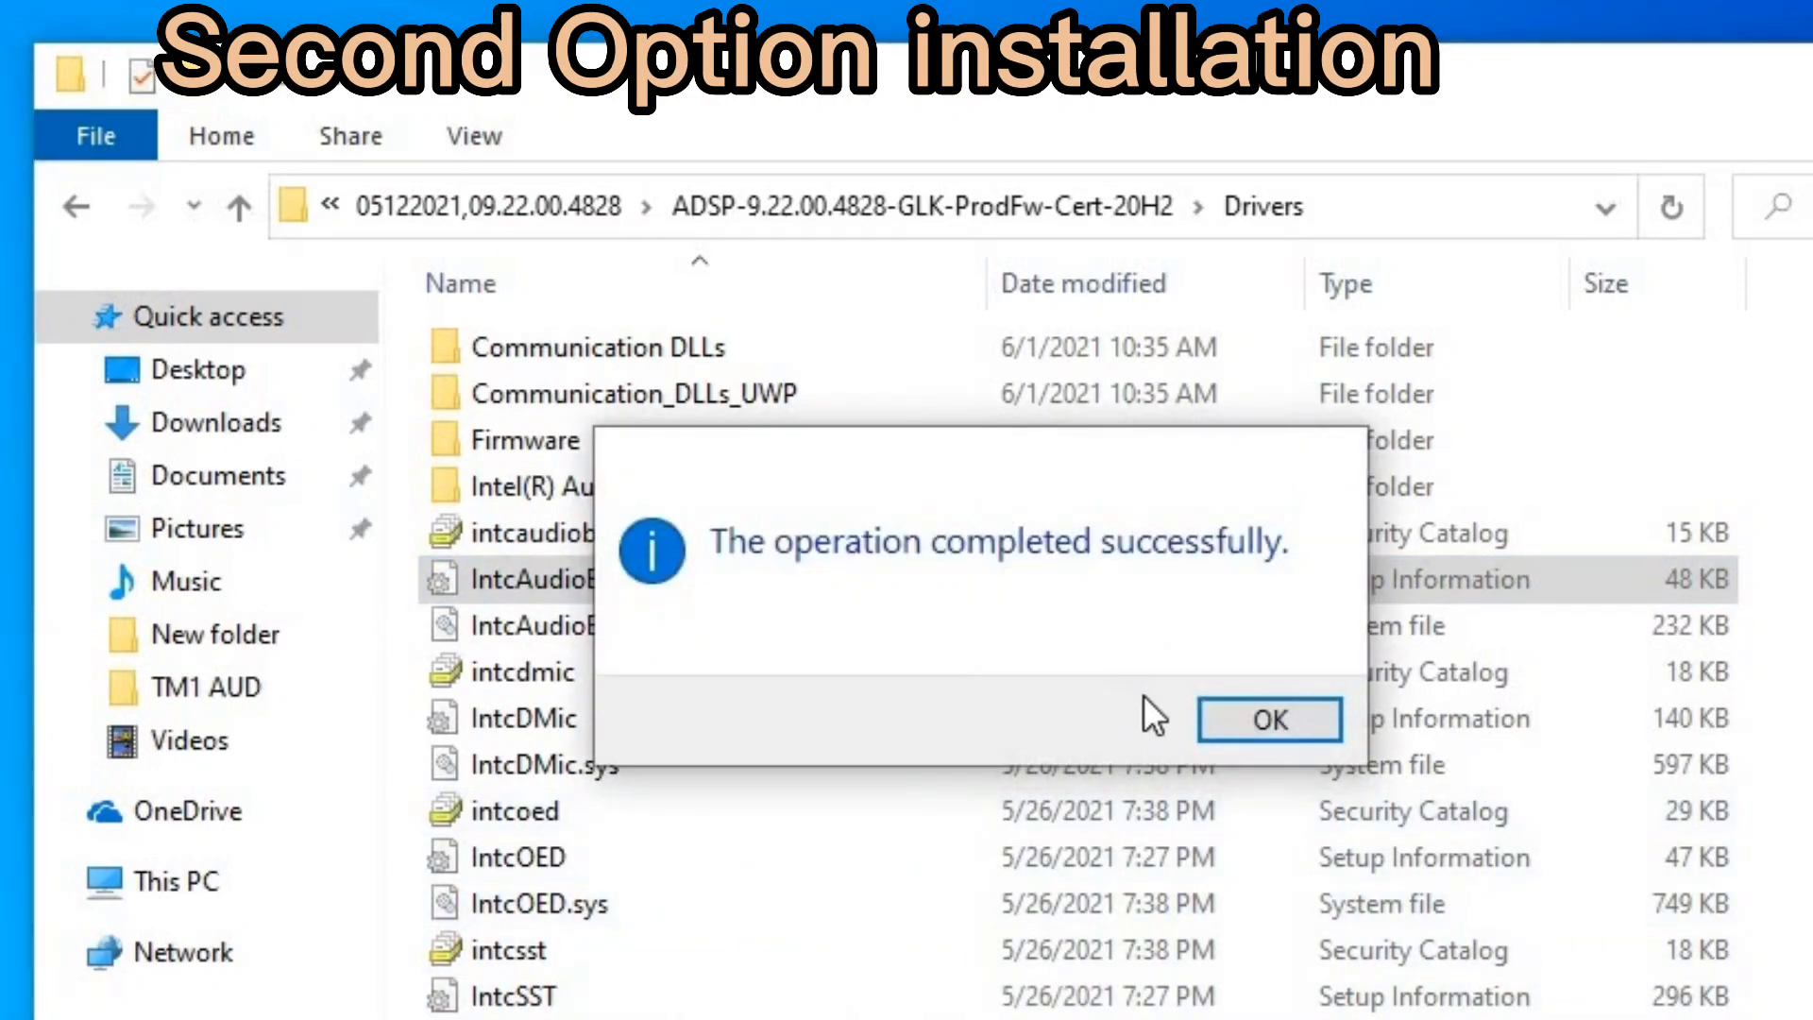
pyautogui.click(1232, 717)
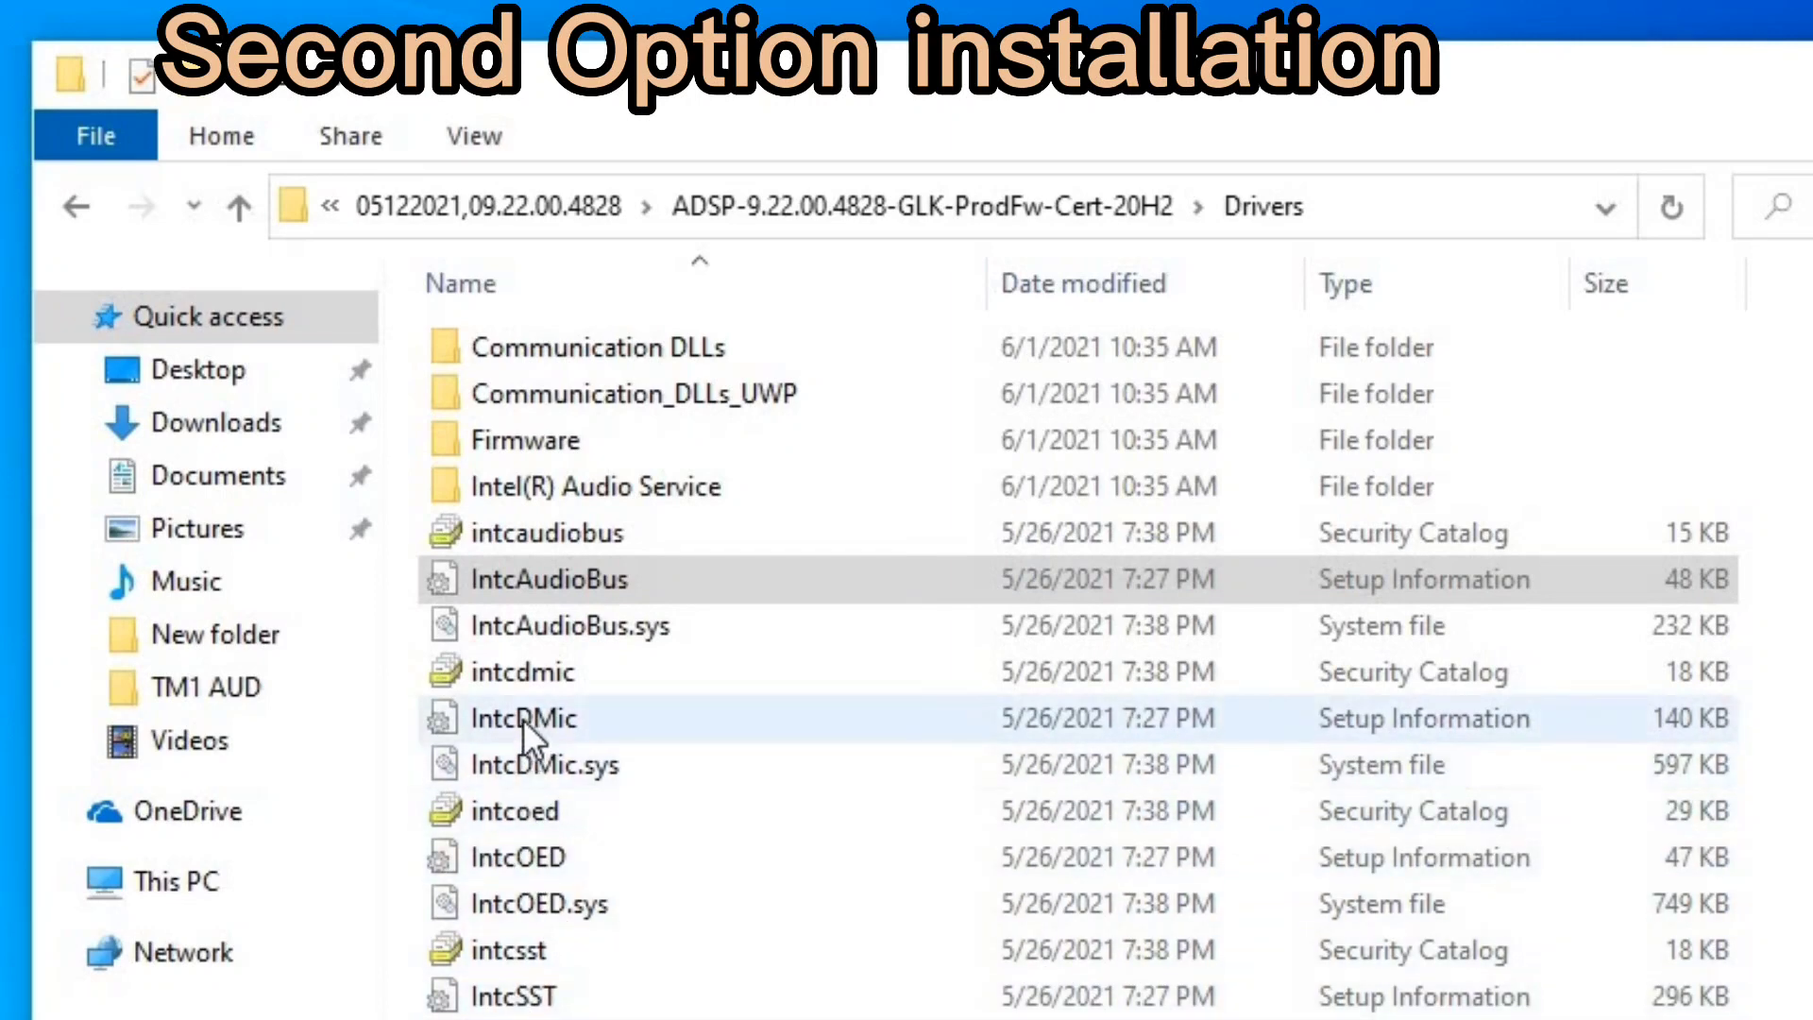
pyautogui.rightClick(498, 715)
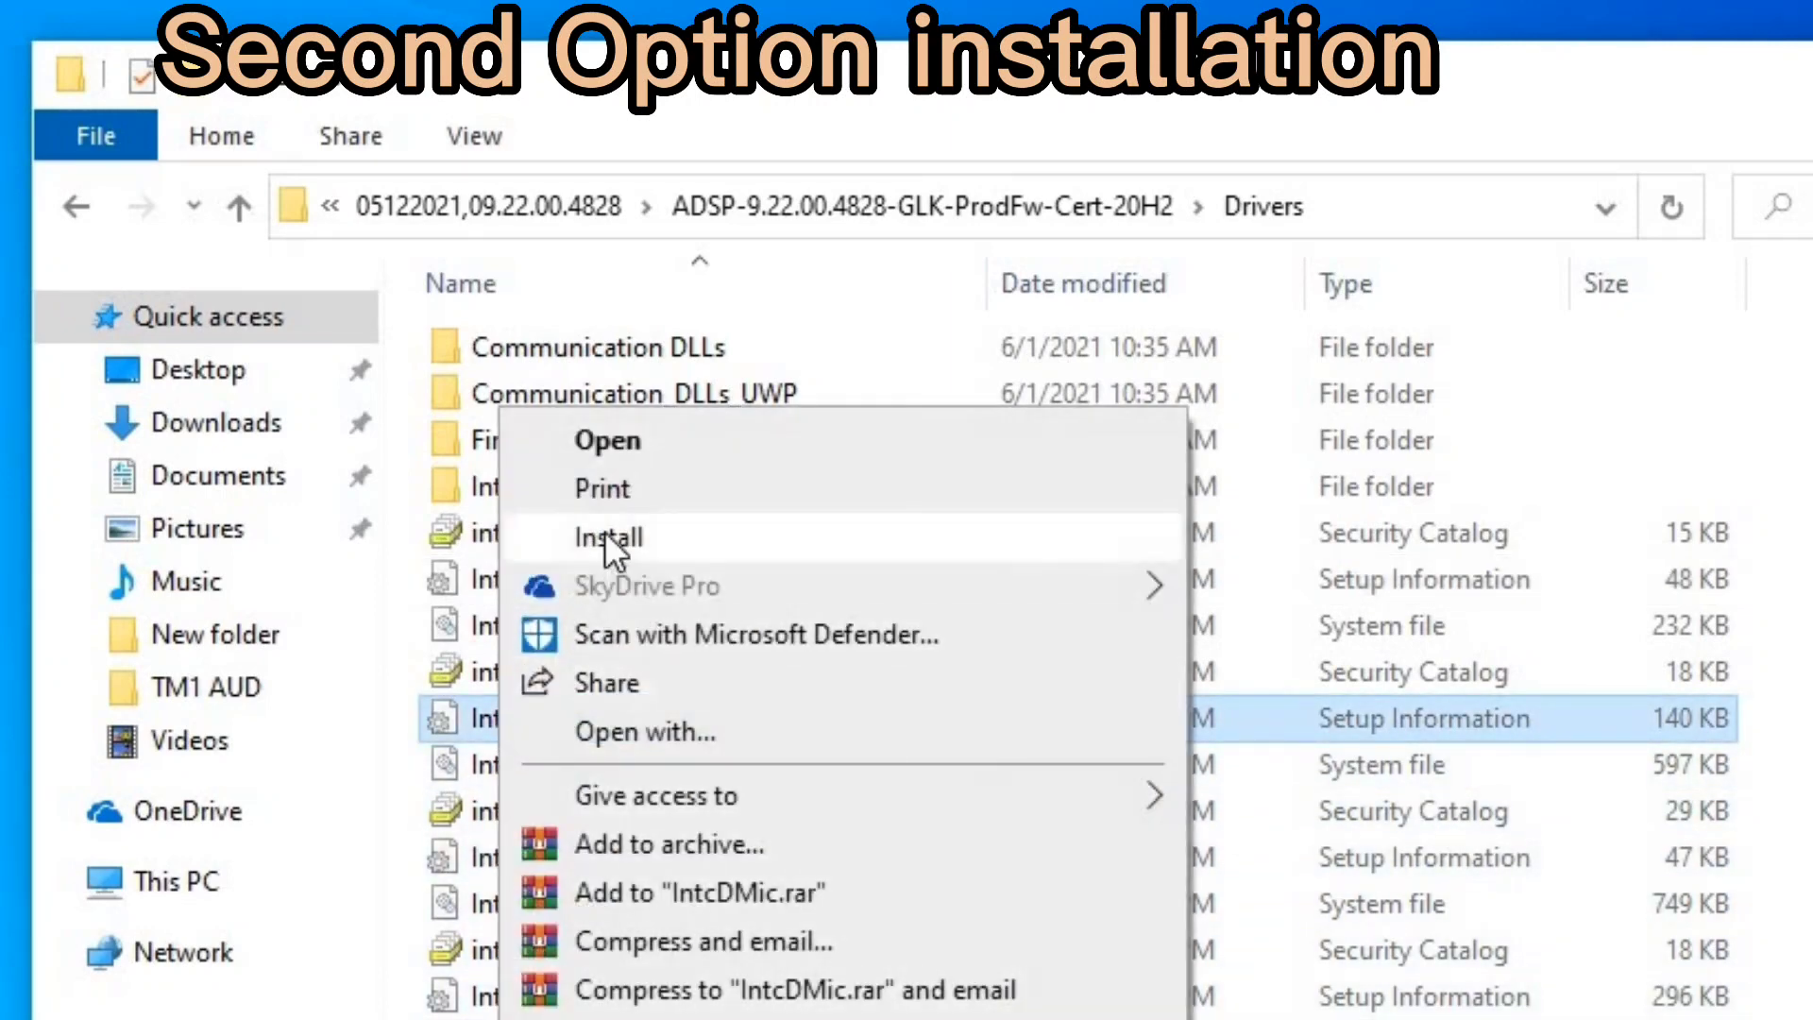
pyautogui.click(605, 534)
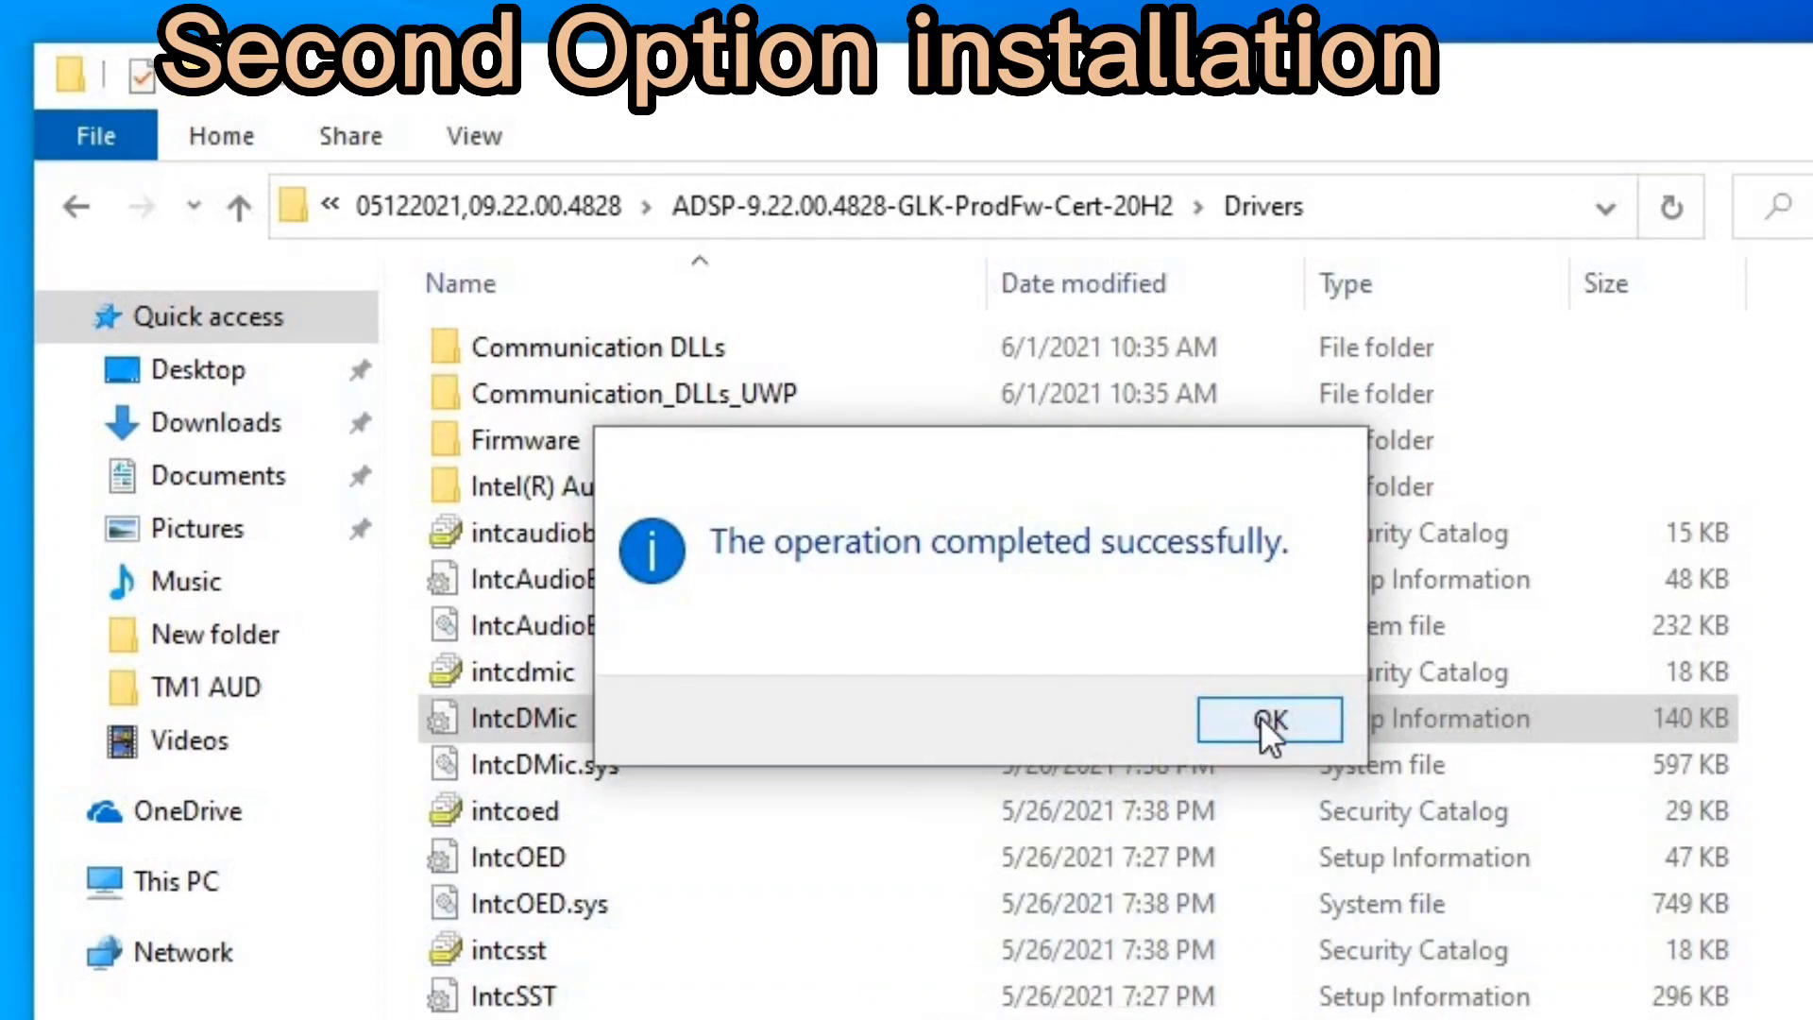
# Install the IntcOED driver from its setup file and dismiss the success messages
pyautogui.click(1260, 716)
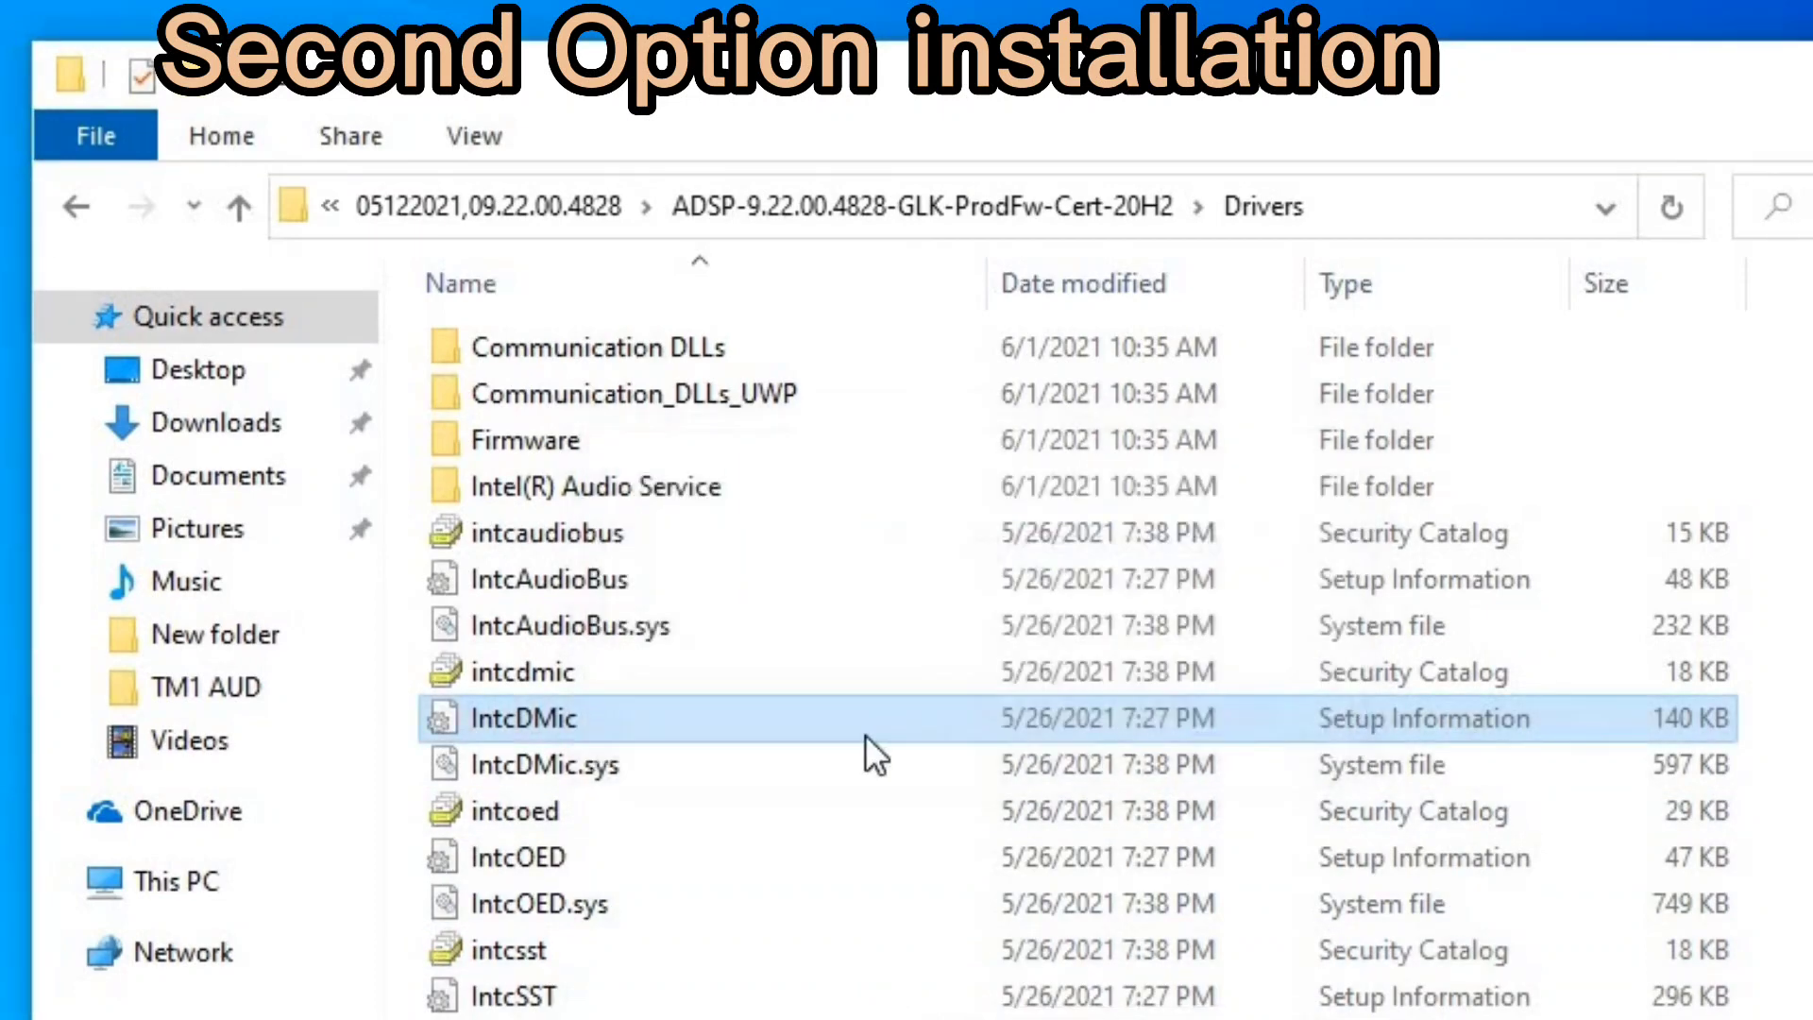
pyautogui.rightClick(472, 859)
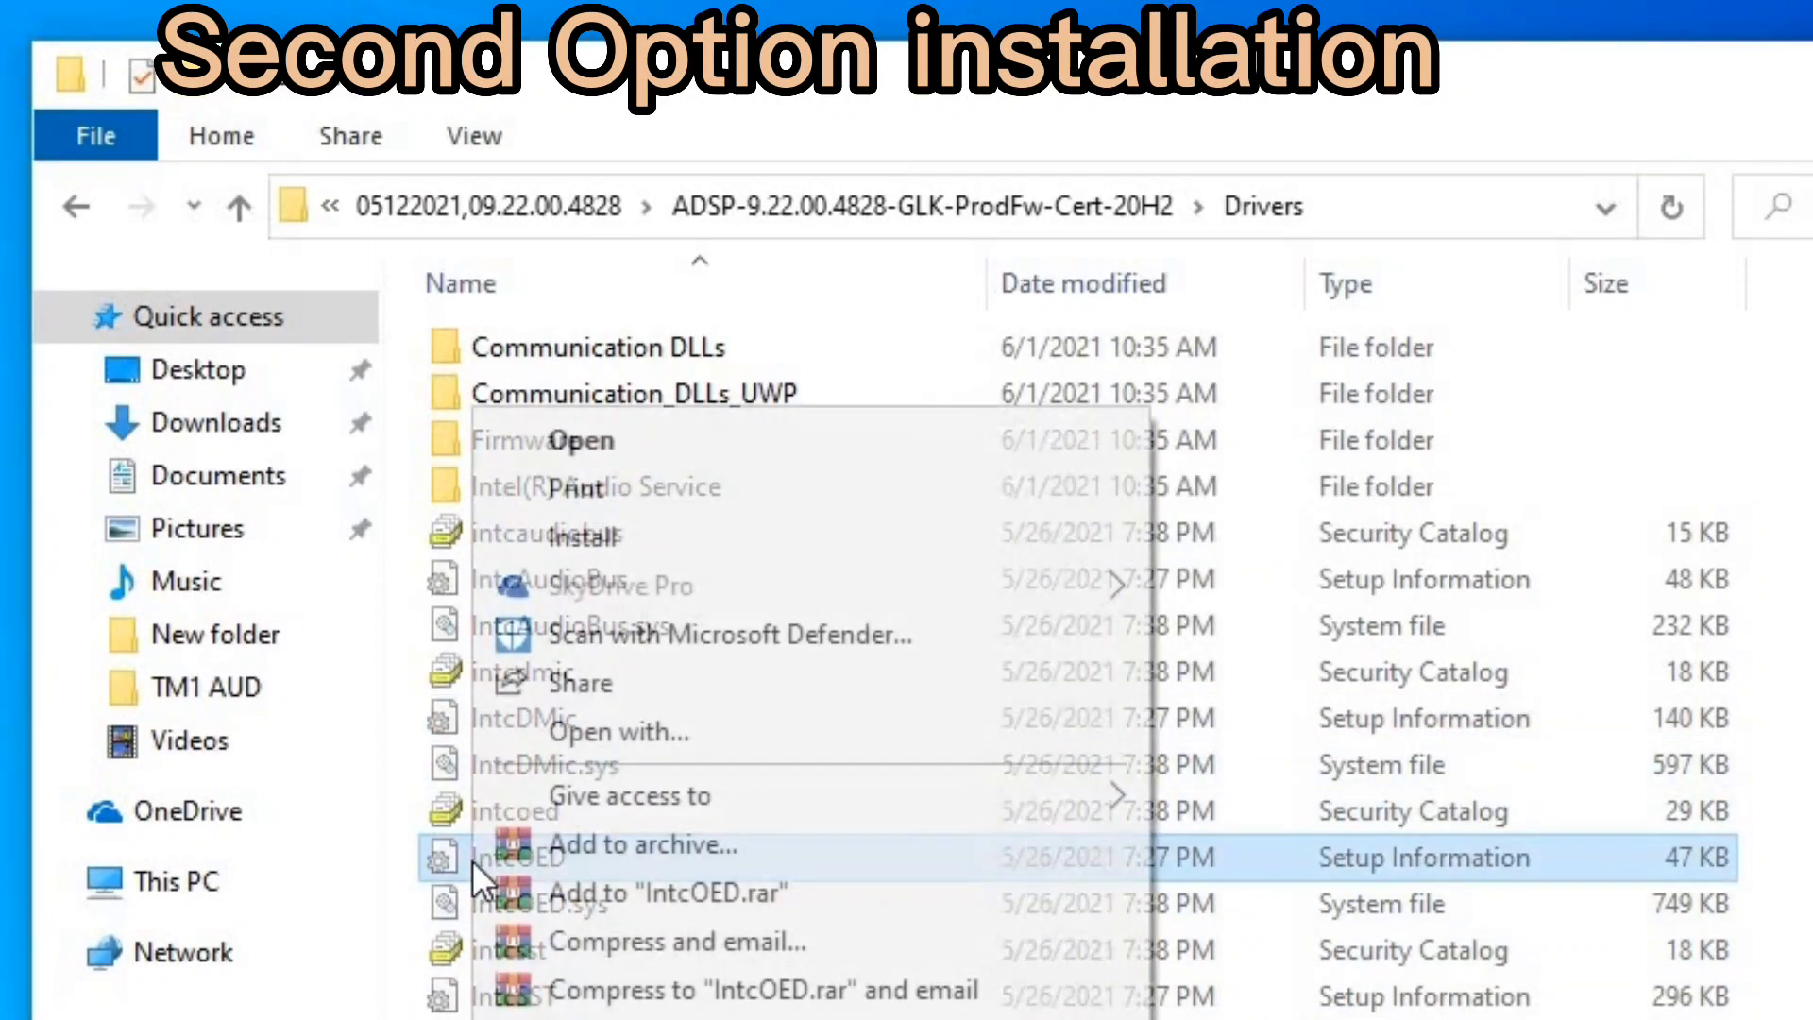
pyautogui.click(591, 547)
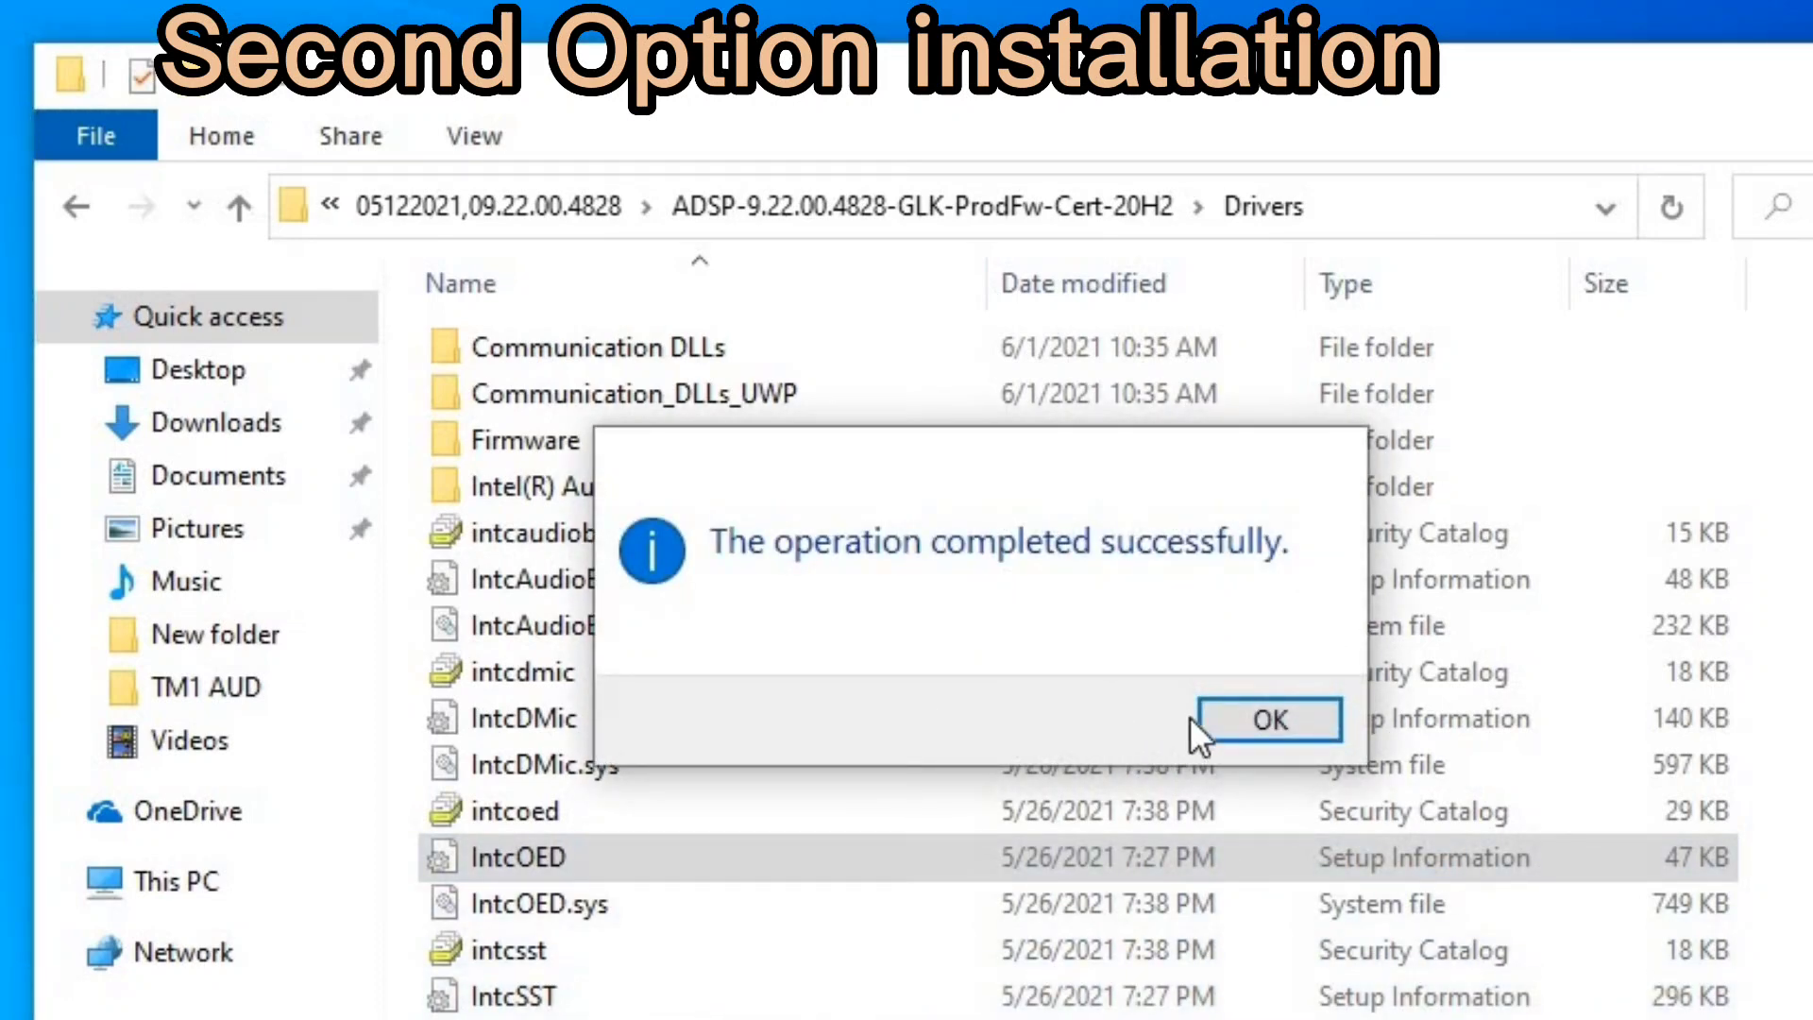
pyautogui.click(1271, 727)
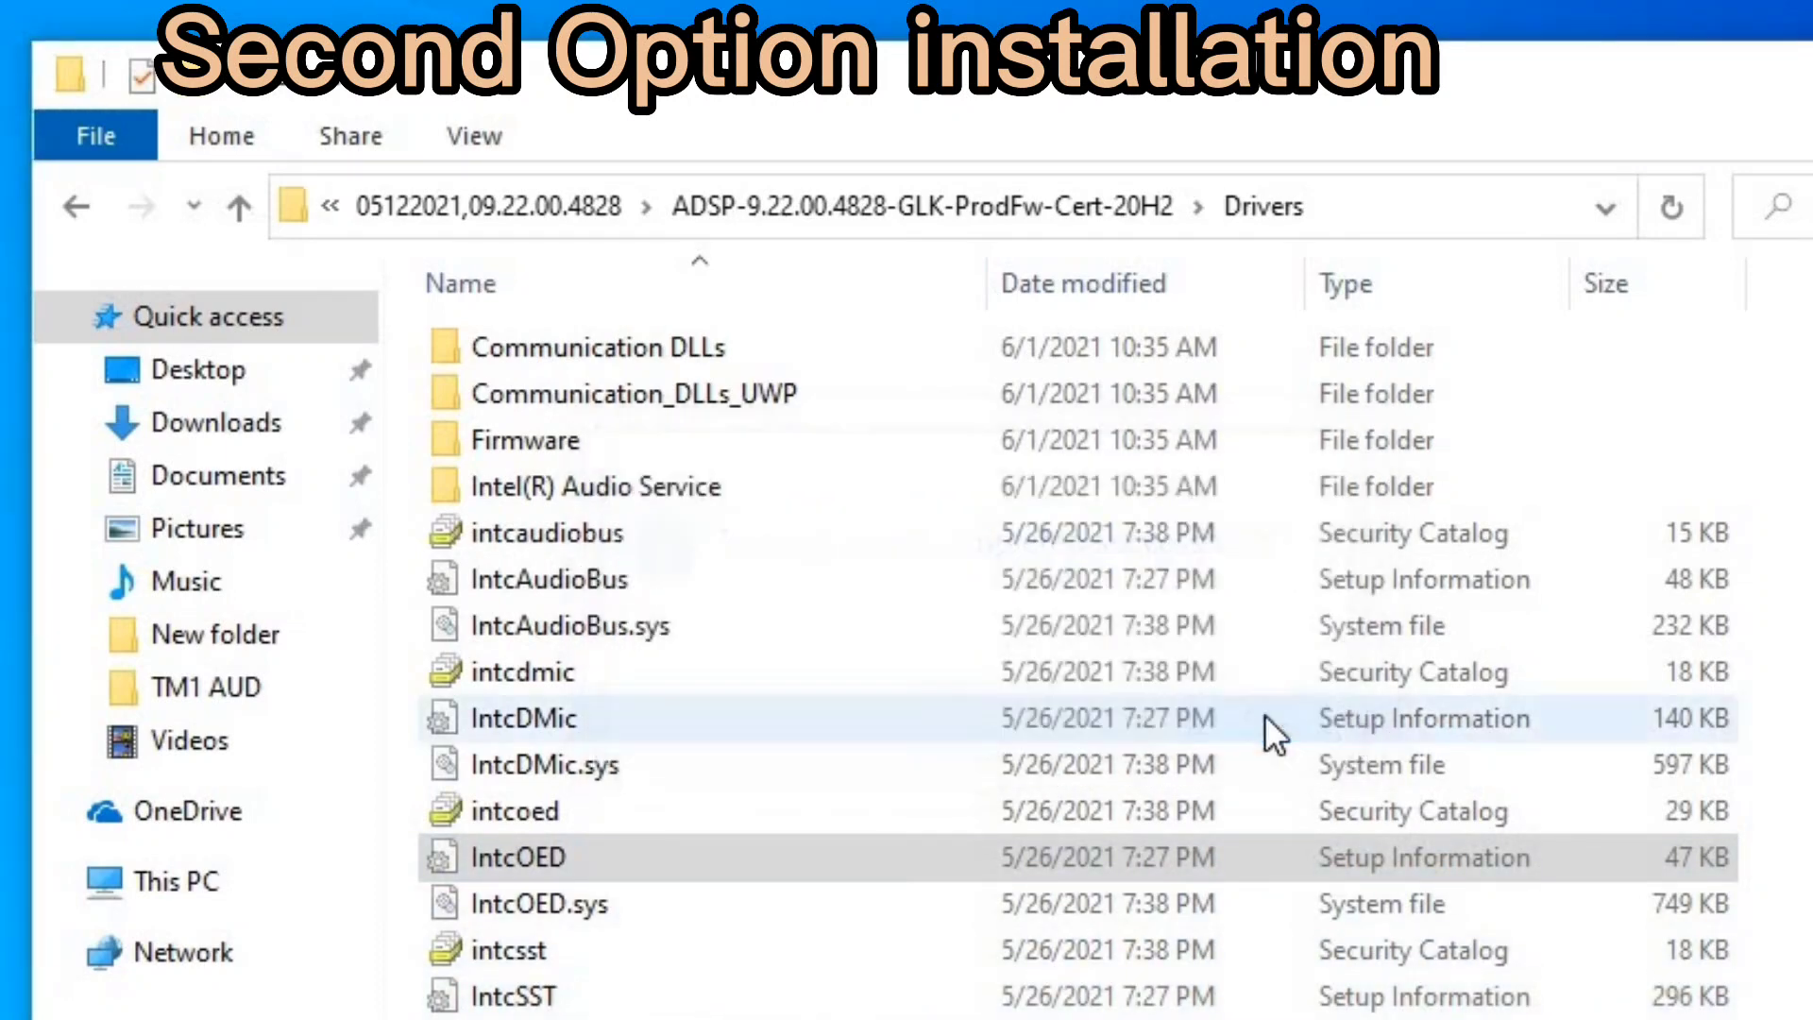
# Install the IntcSST driver from the ADSP Drivers folder and confirm its success message
pyautogui.click(527, 907)
pyautogui.click(535, 1005)
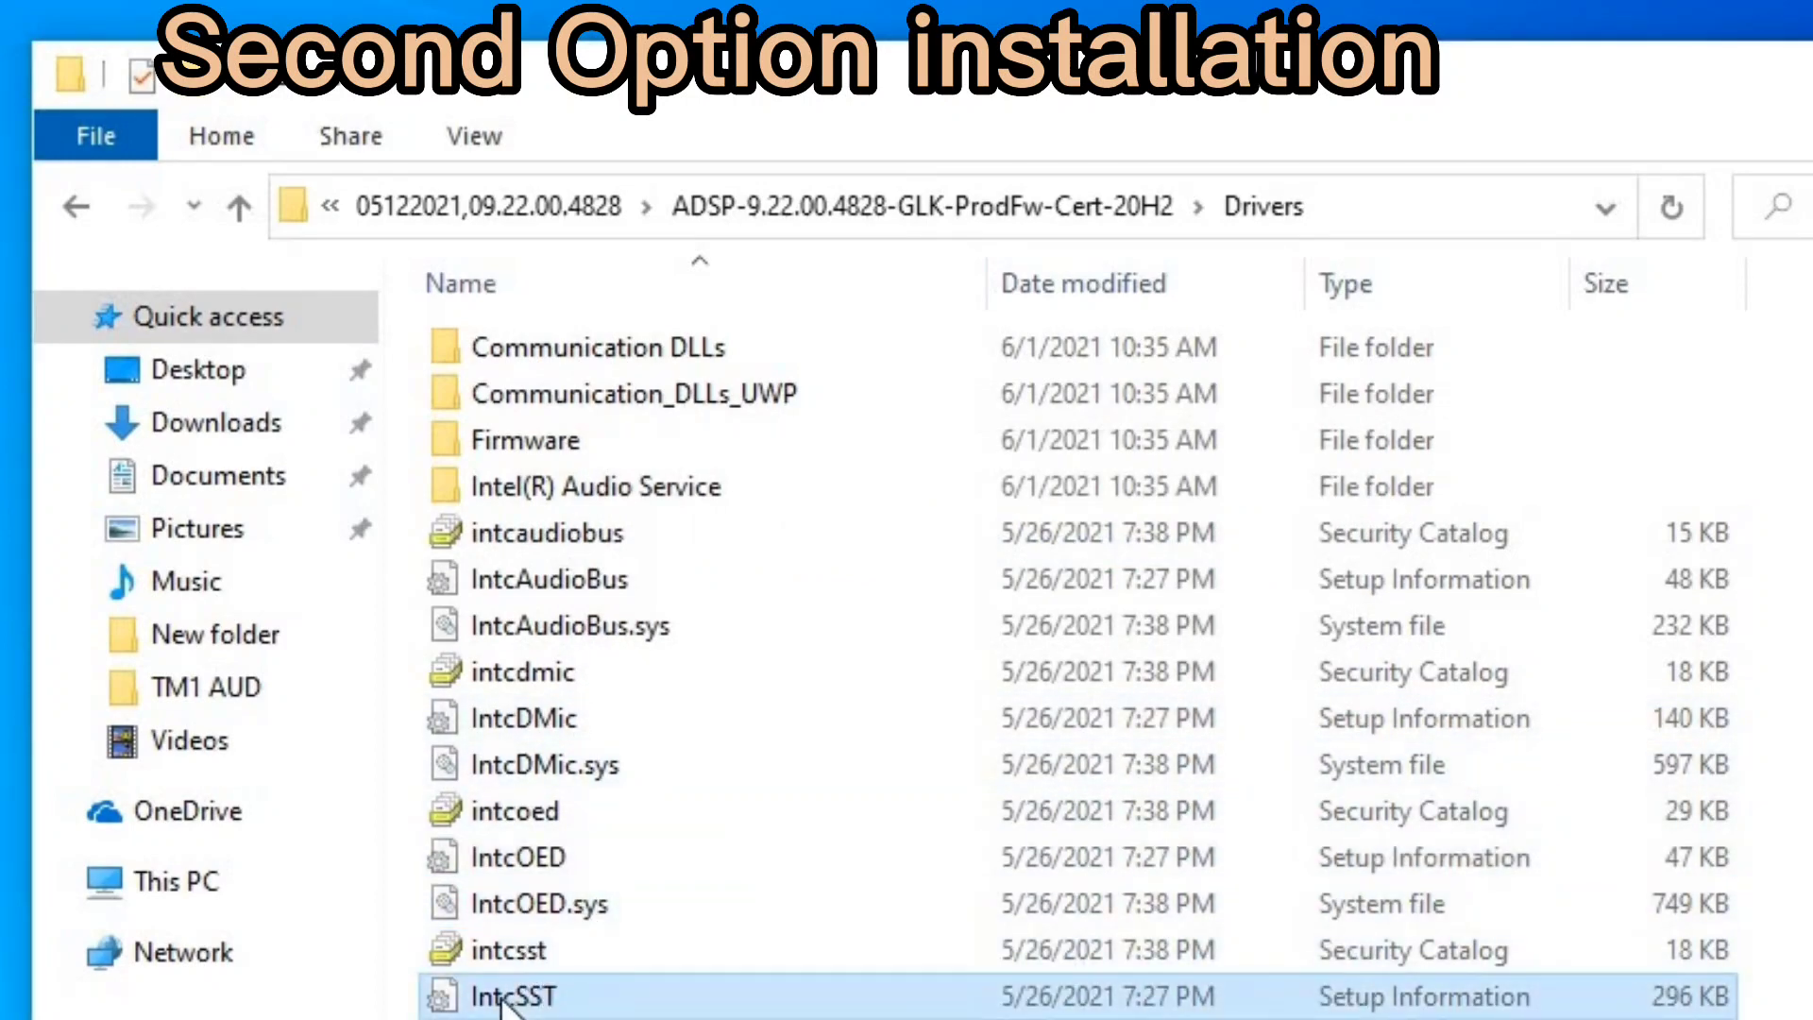
pyautogui.rightClick(501, 1003)
pyautogui.click(604, 58)
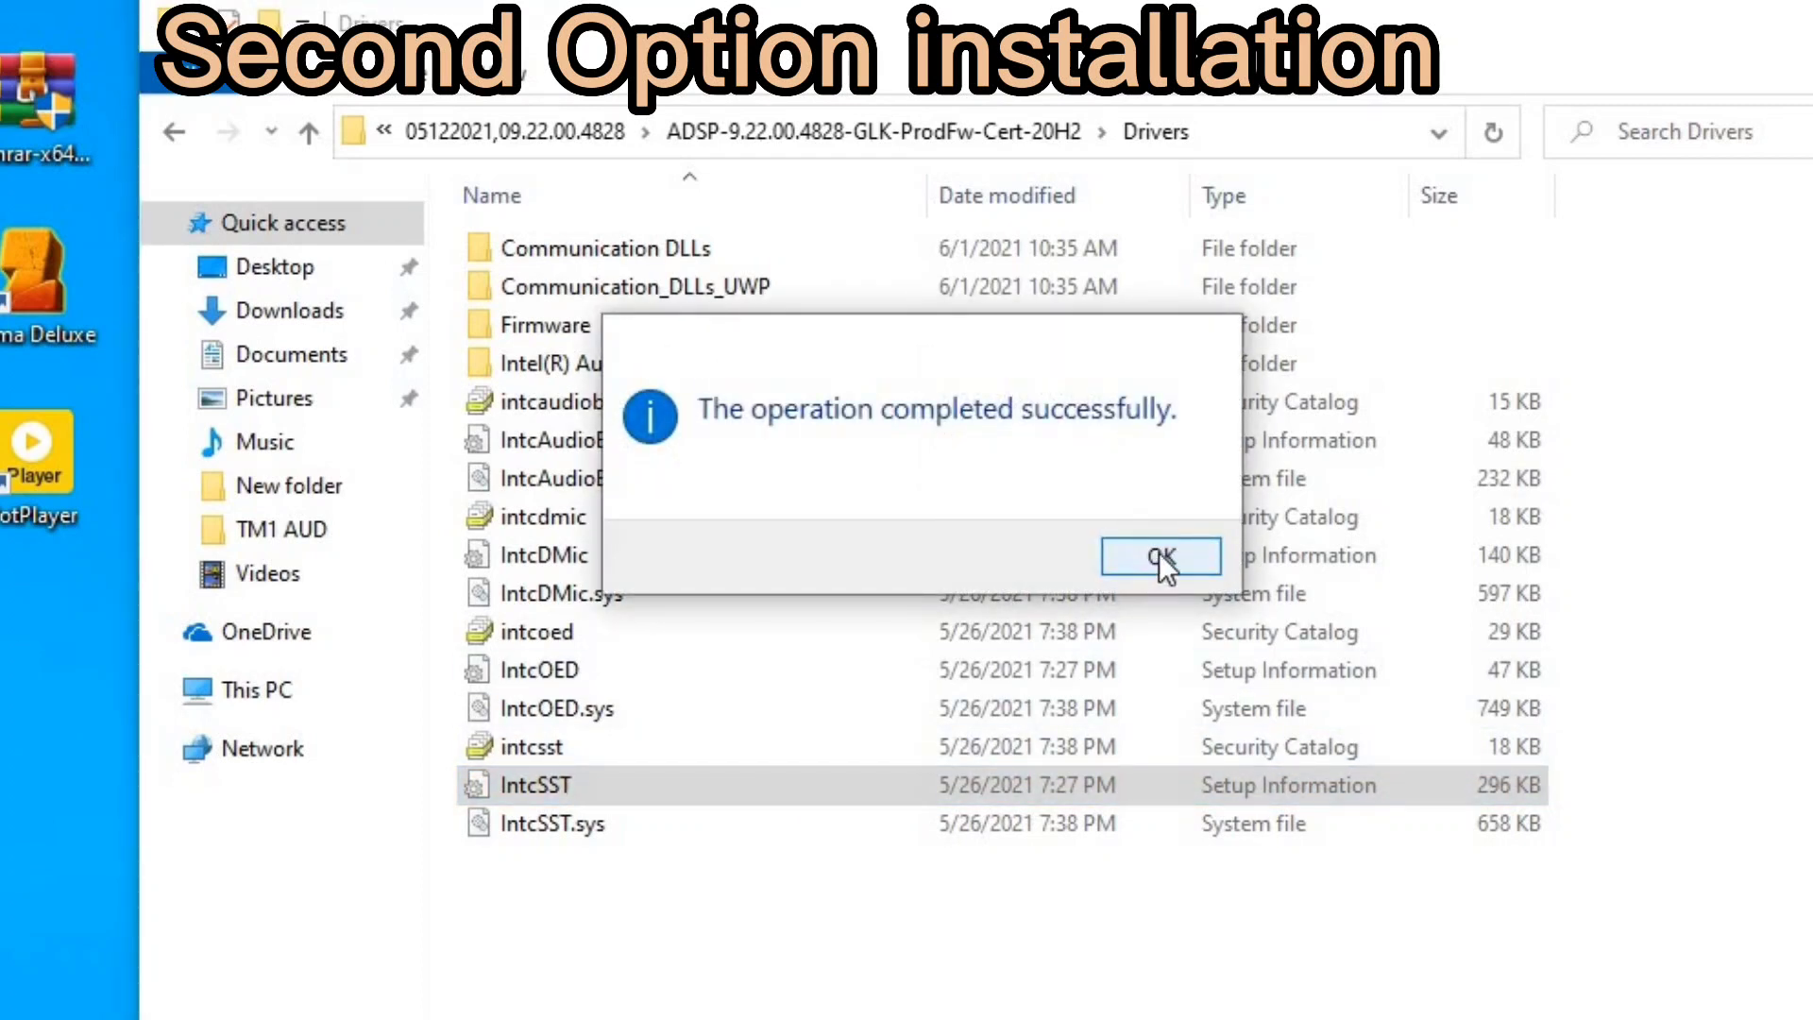
pyautogui.click(1159, 555)
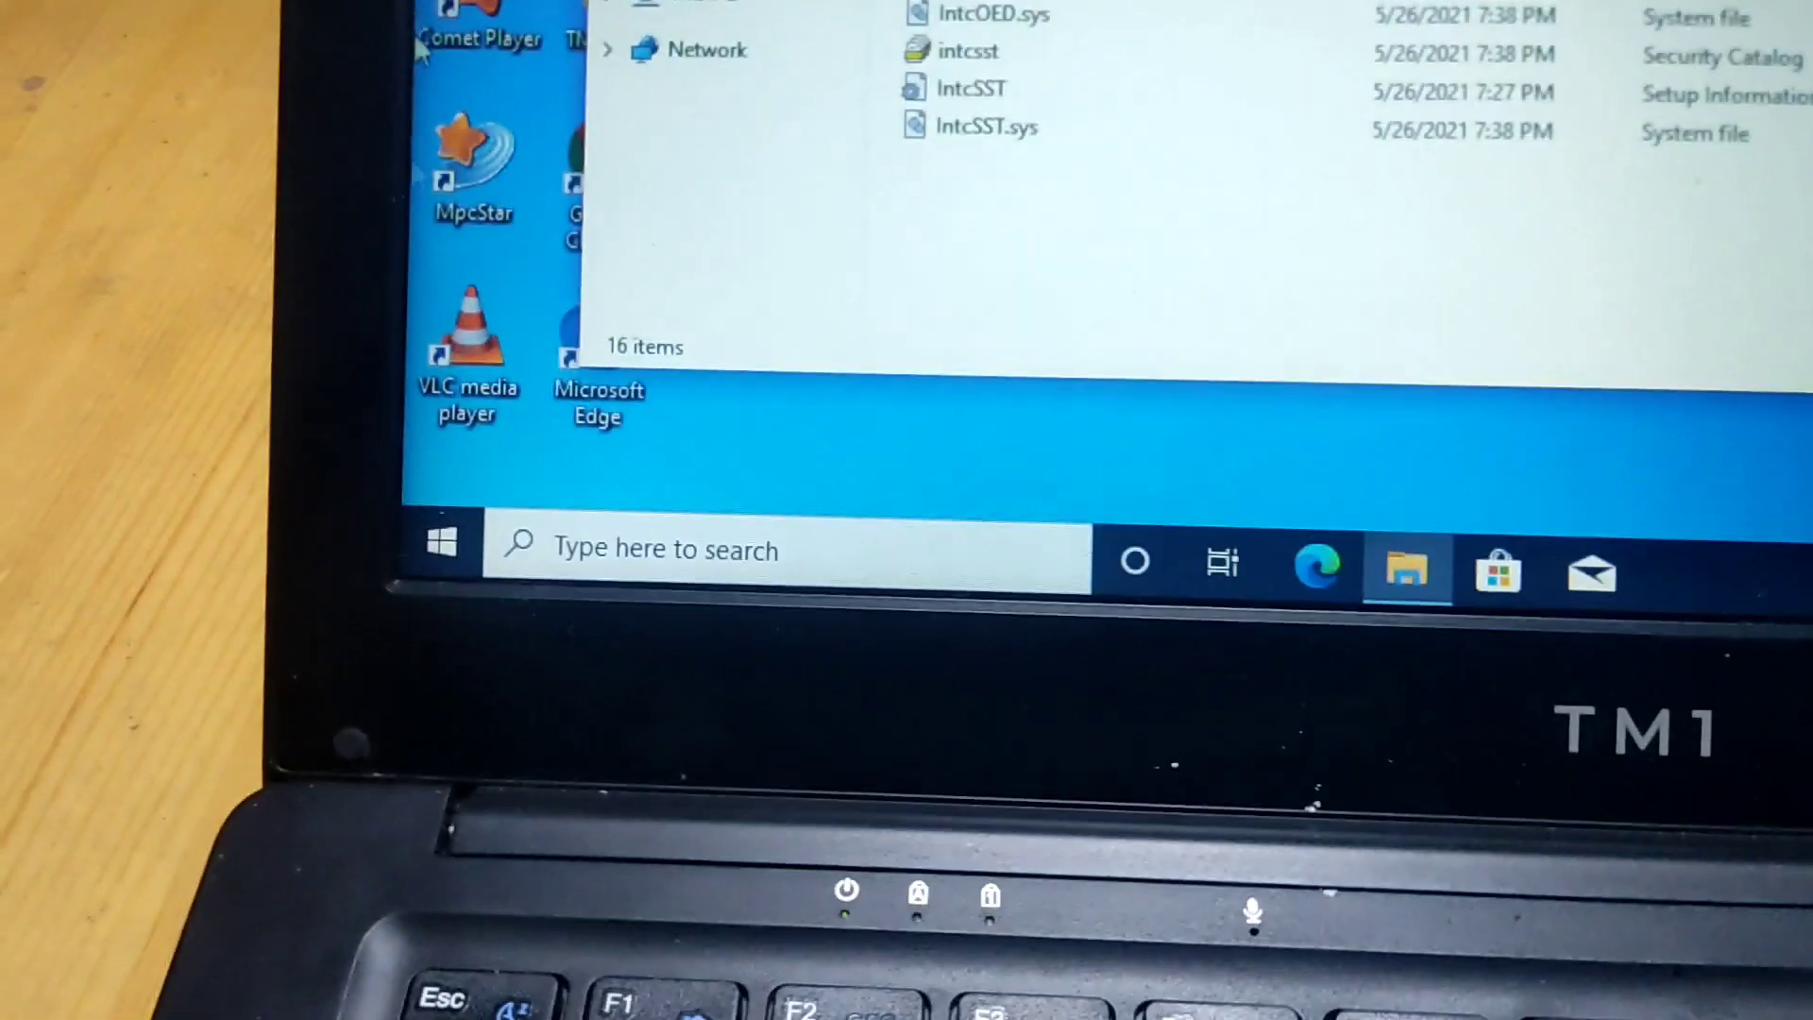
# Restart the laptop from the Start menu's power options
pyautogui.press('super')
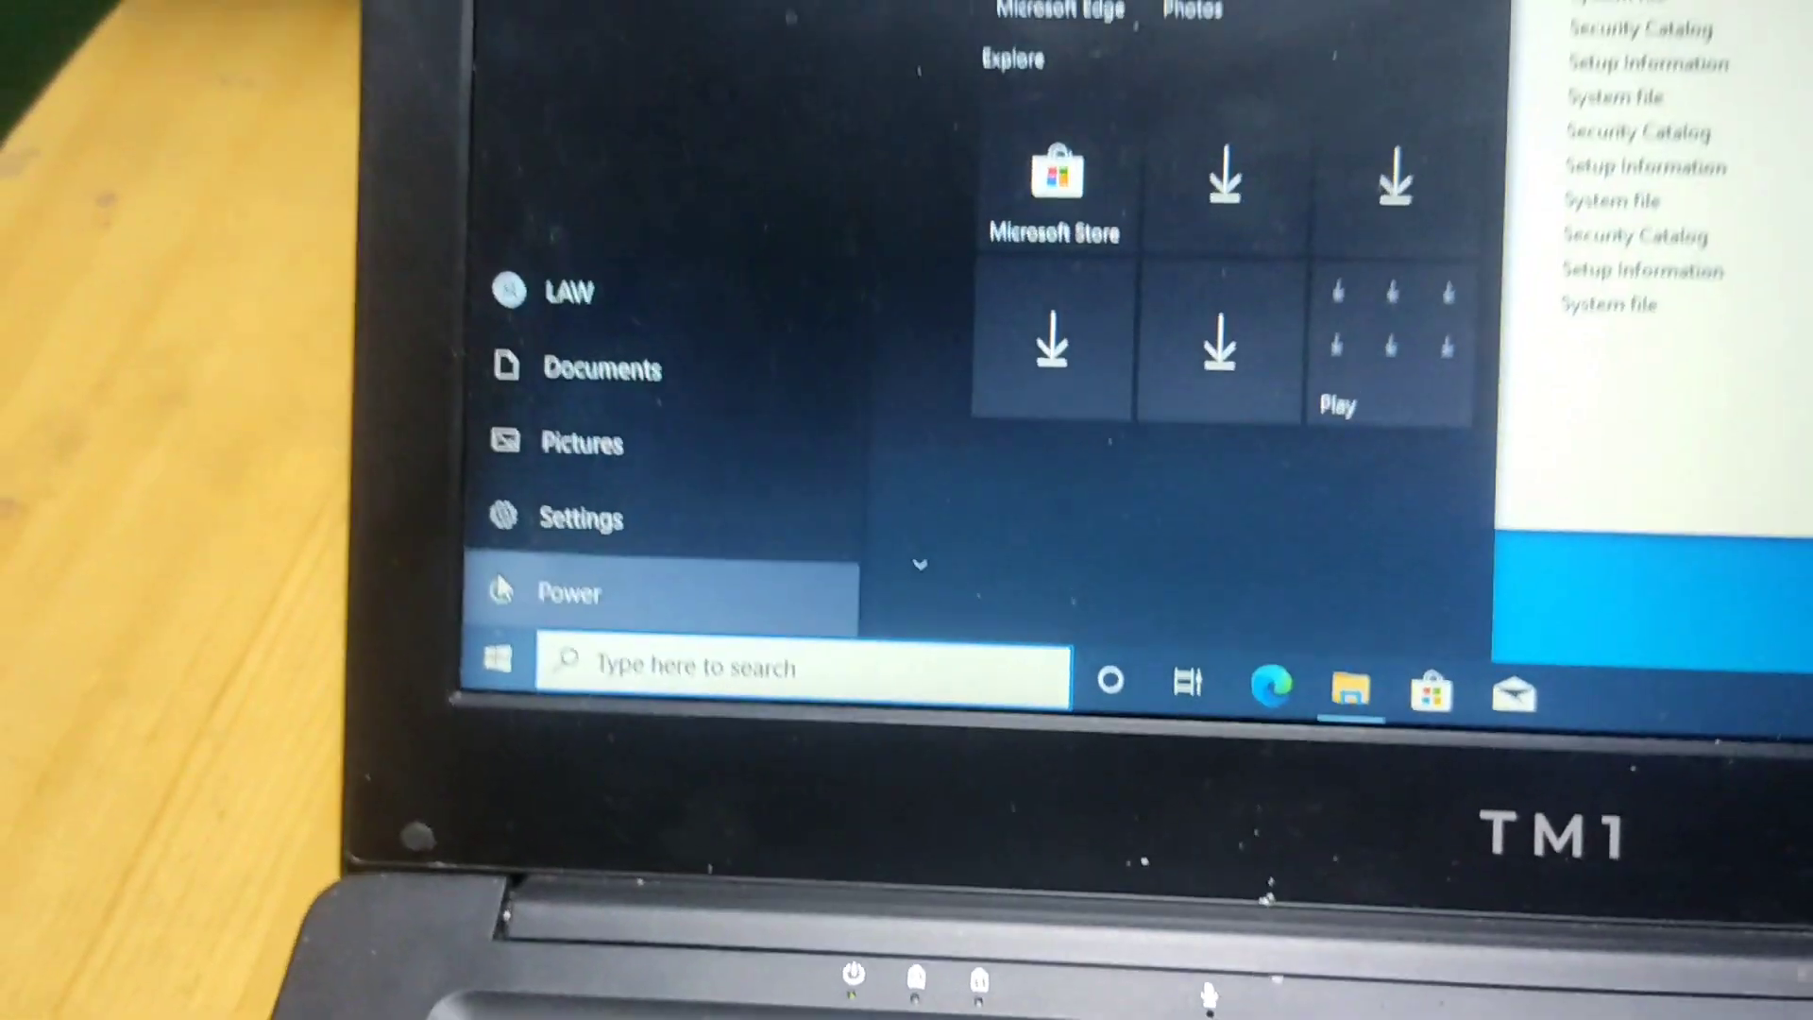
pyautogui.click(453, 498)
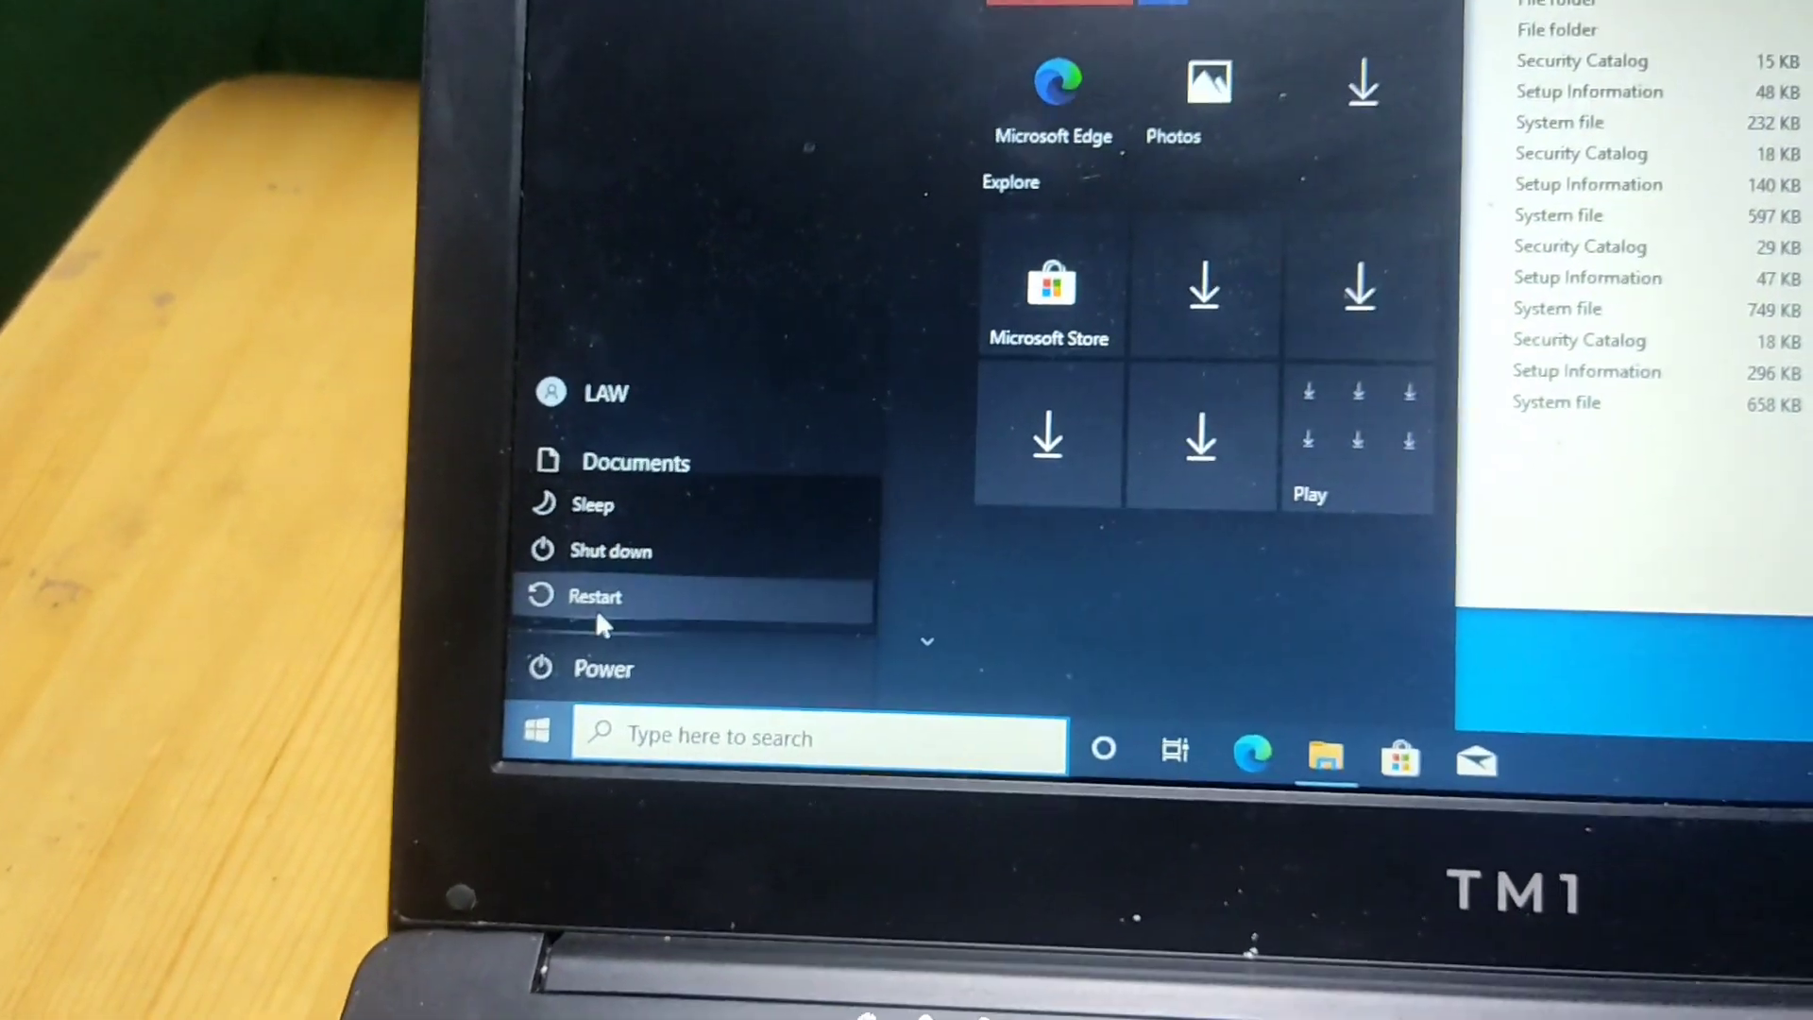
pyautogui.click(595, 621)
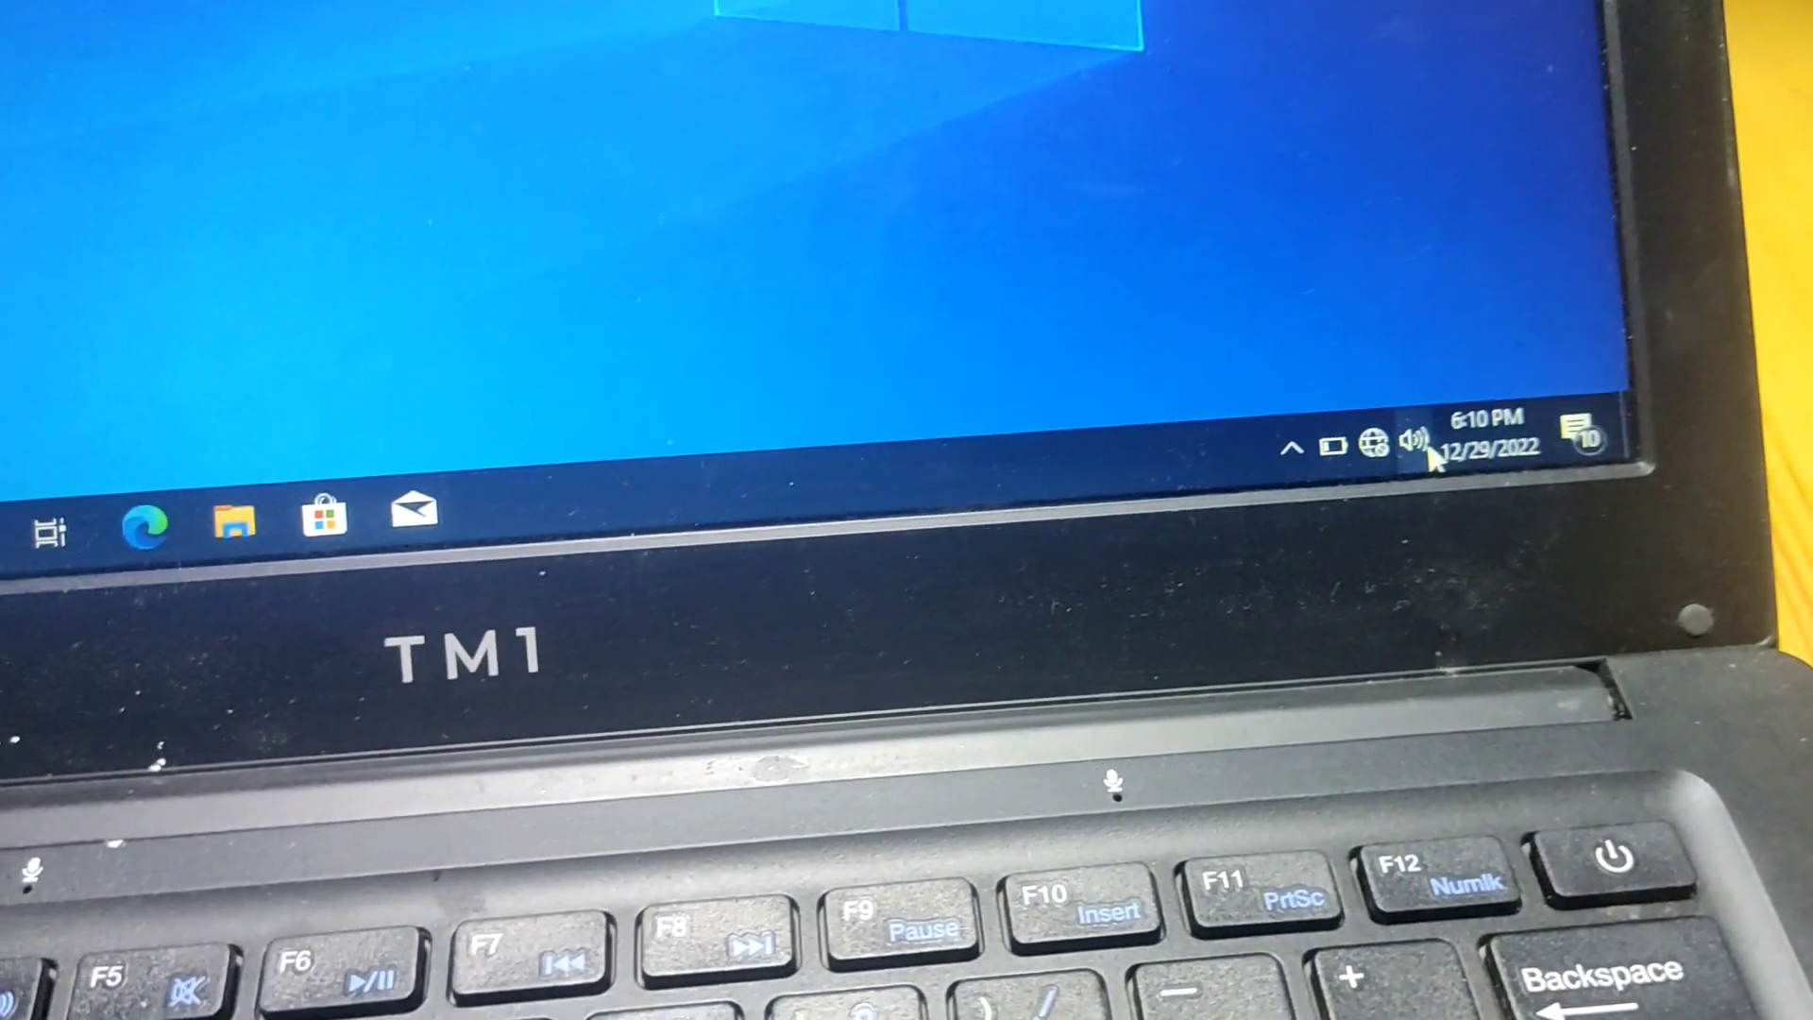
# Confirm Speakers (Intel Smart Sound Technology) are detected and set their volume to 97
pyautogui.click(1414, 422)
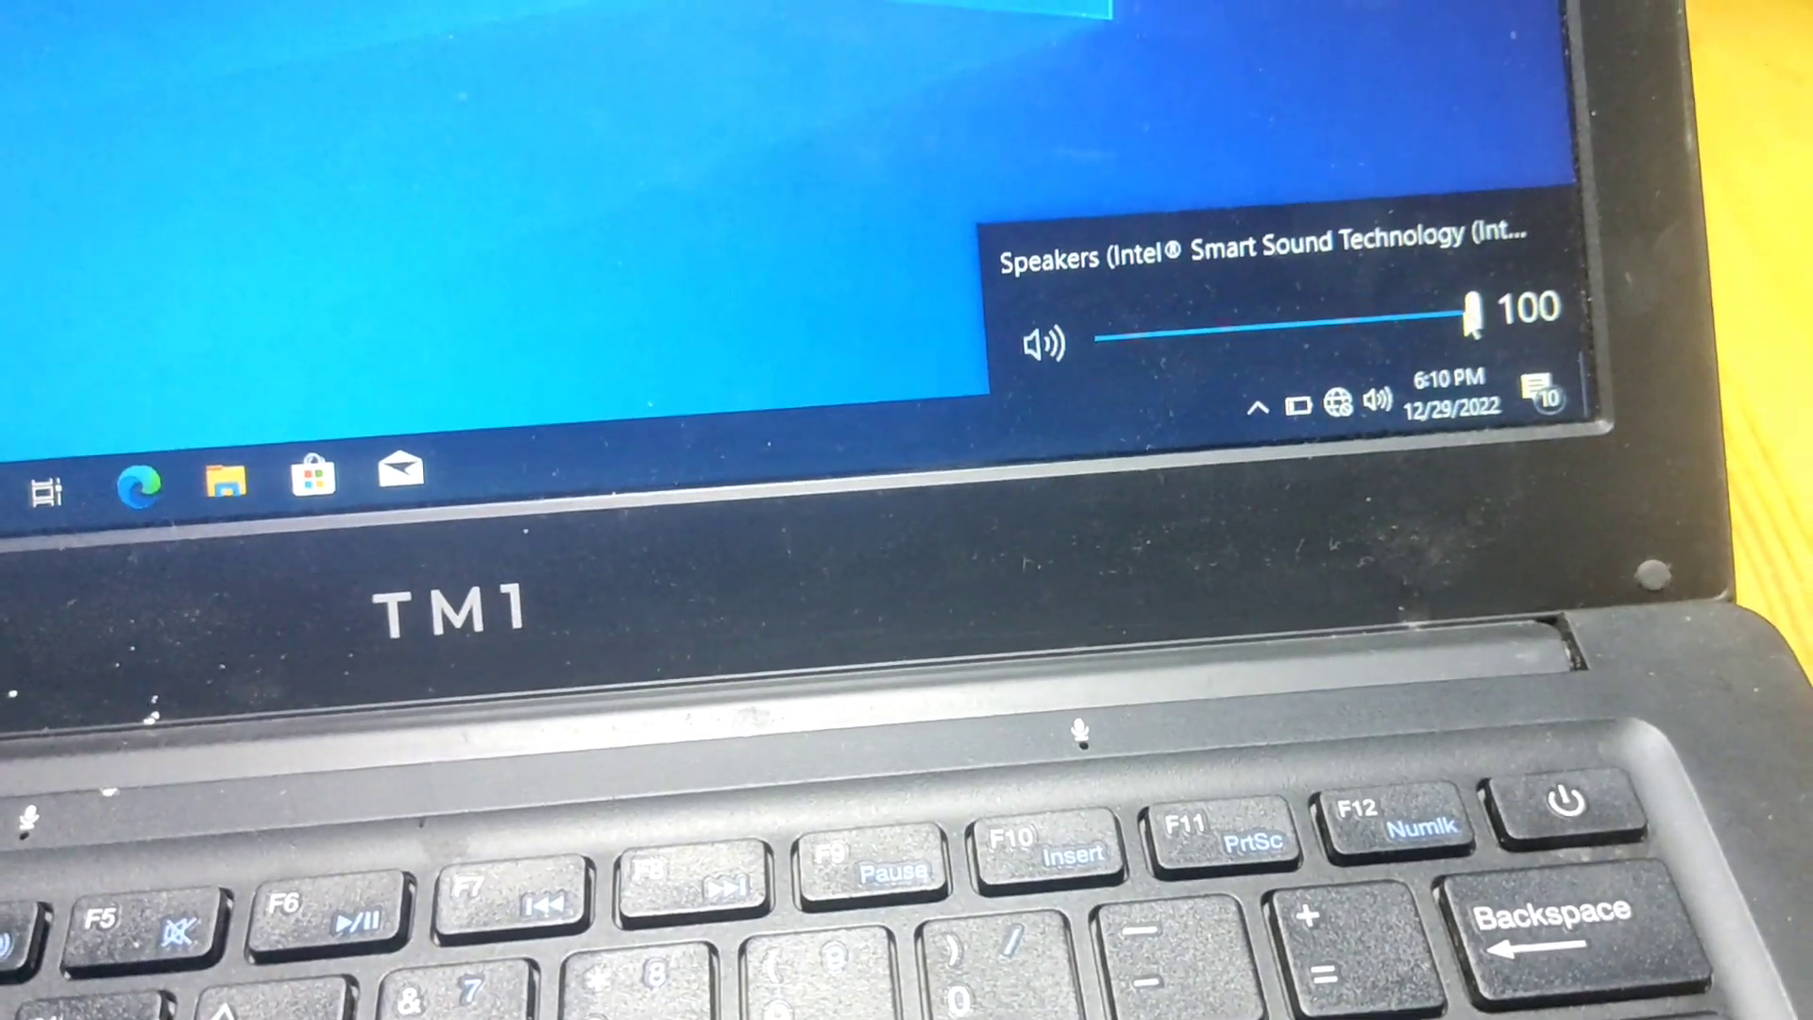
pyautogui.moveTo(1500, 295); pyautogui.dragTo(1491, 296)
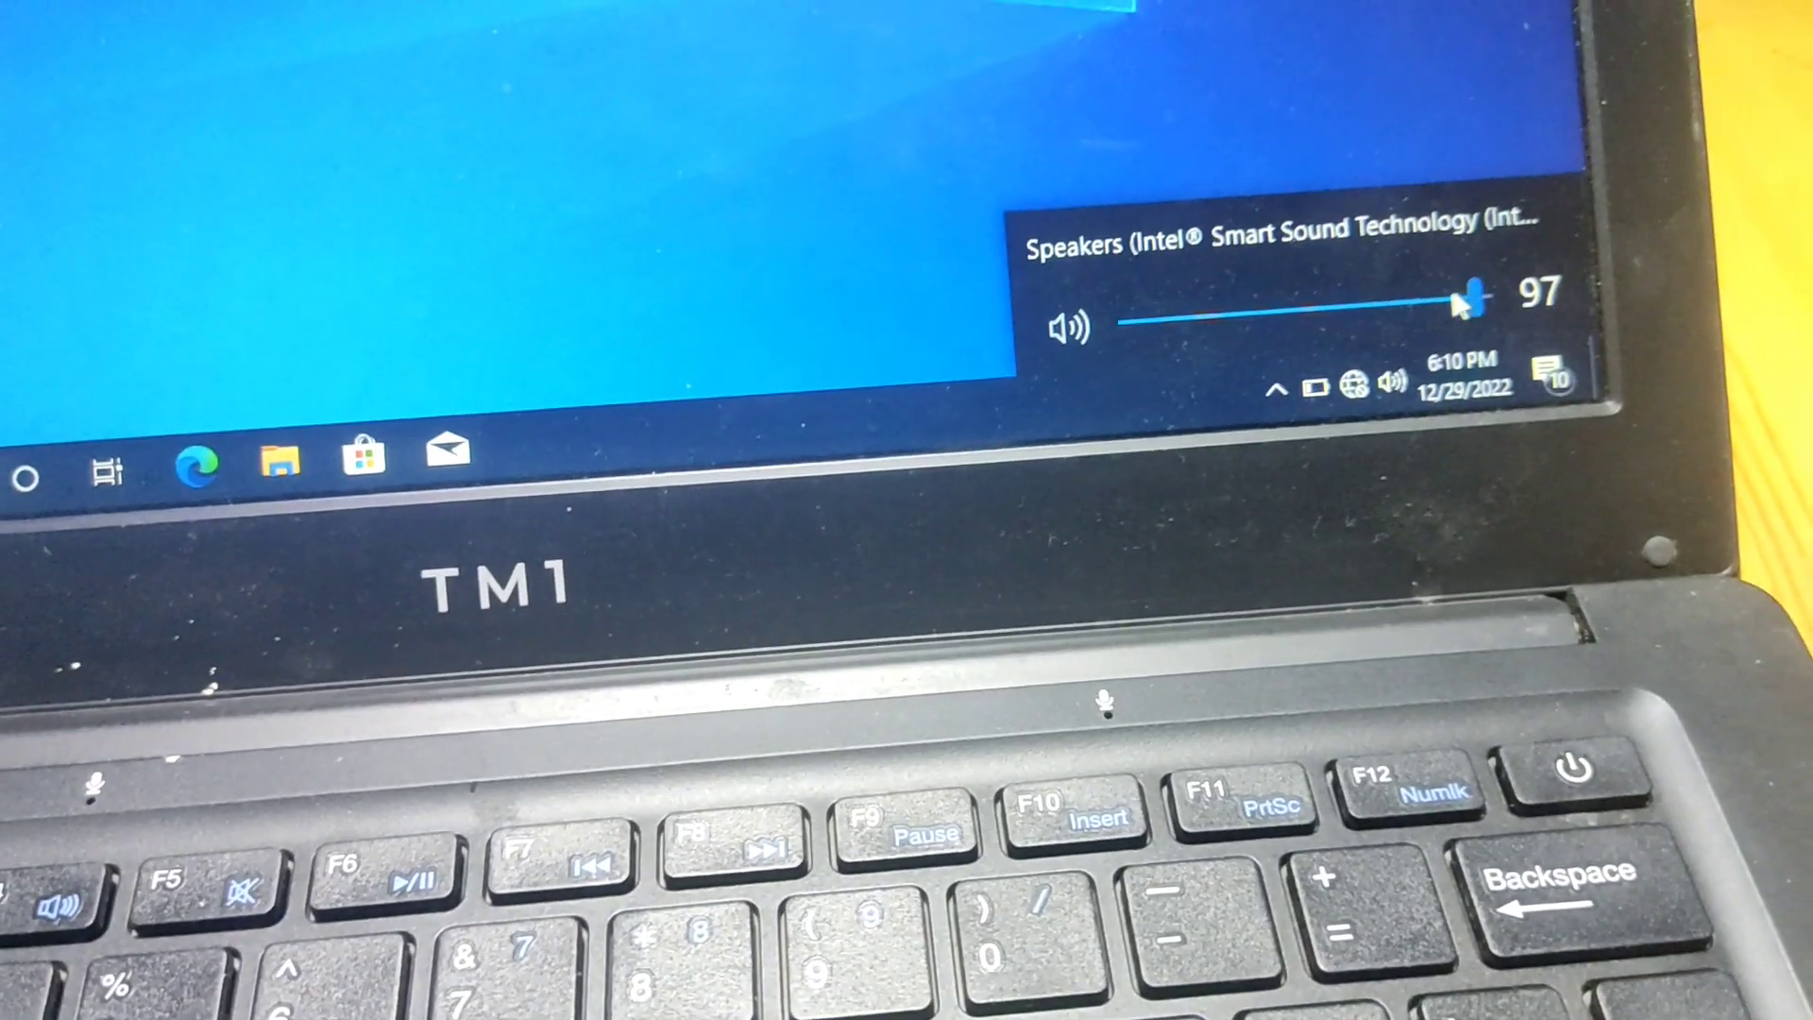
pyautogui.moveTo(1462, 304)
pyautogui.mouseDown()
pyautogui.moveTo(1431, 308)
pyautogui.moveTo(1494, 315)
pyautogui.mouseUp()
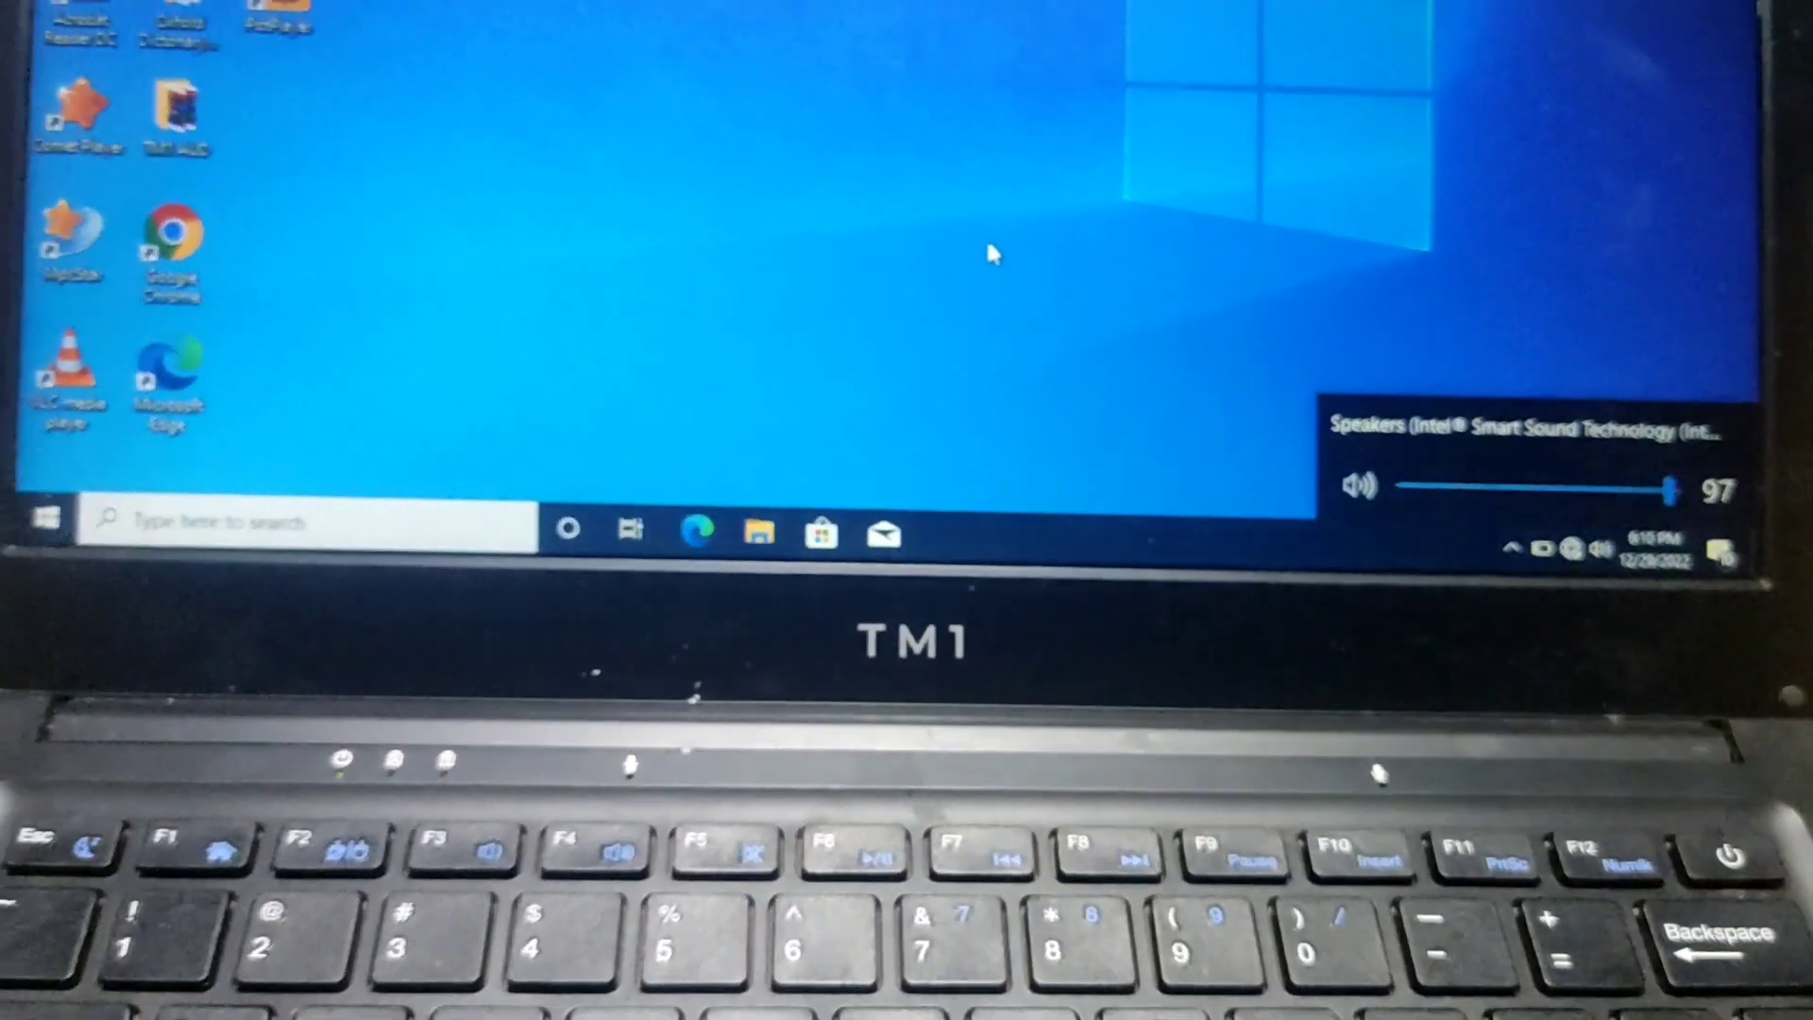
pyautogui.click(793, 66)
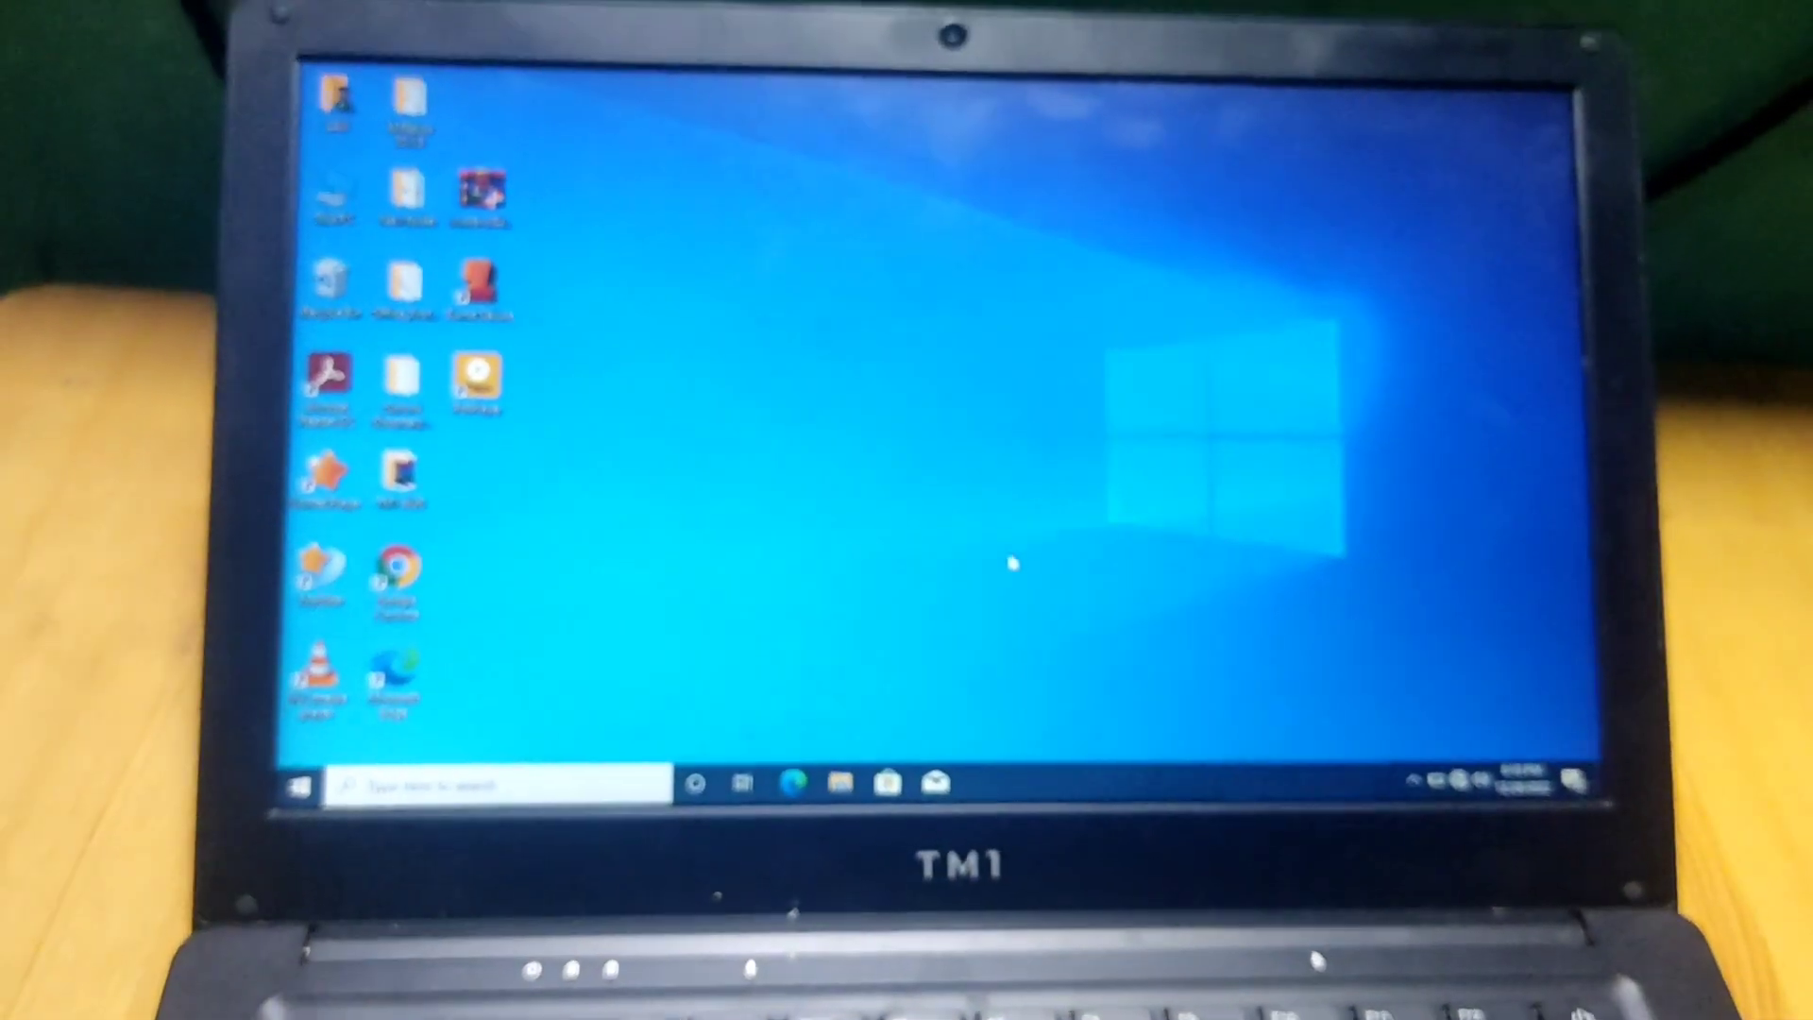